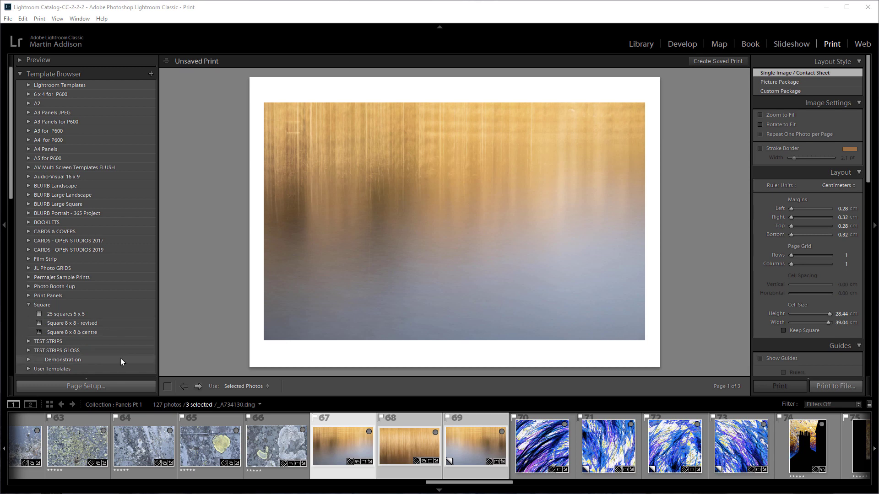
# Confirm the page setup for the EPSON SC-P600 Series with A3 297 x 420 mm sheet paper in landscape orientation
pyautogui.click(86, 387)
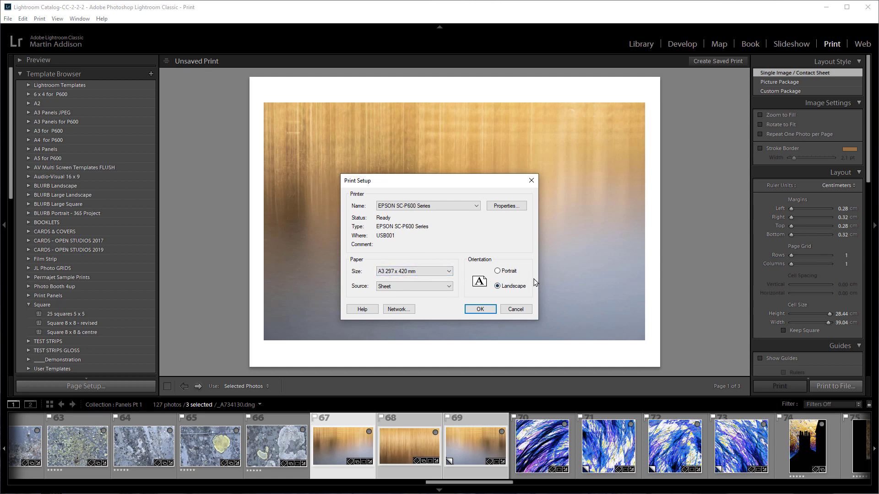
pyautogui.click(497, 271)
pyautogui.click(497, 286)
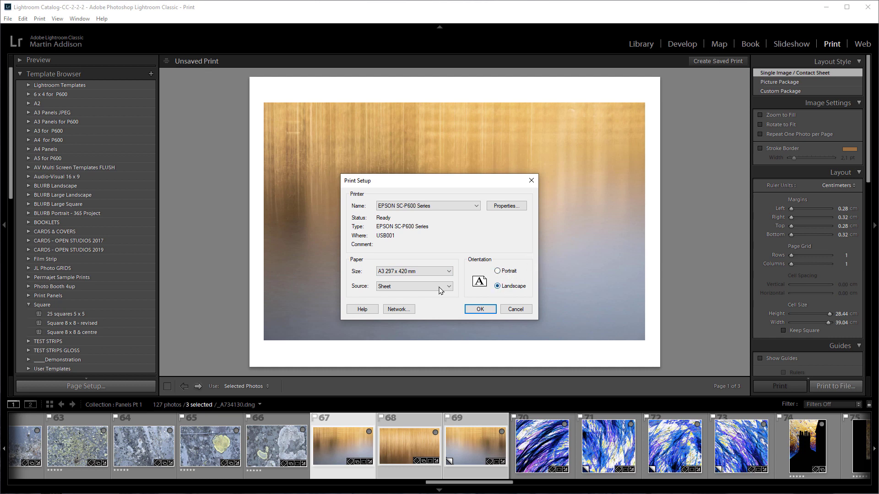
pyautogui.click(484, 311)
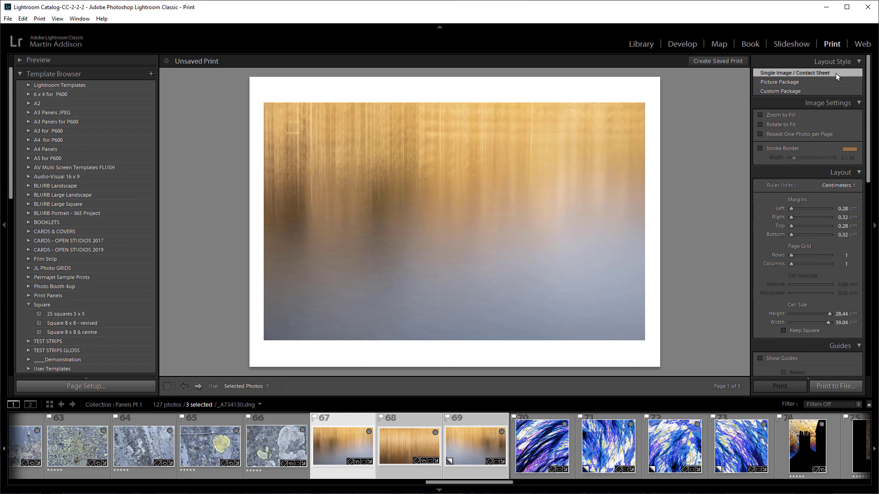
# Arrange the three selected photos in three columns, zoomed to fill their cells, with about 0.69 cm horizontal cell spacing
pyautogui.click(859, 61)
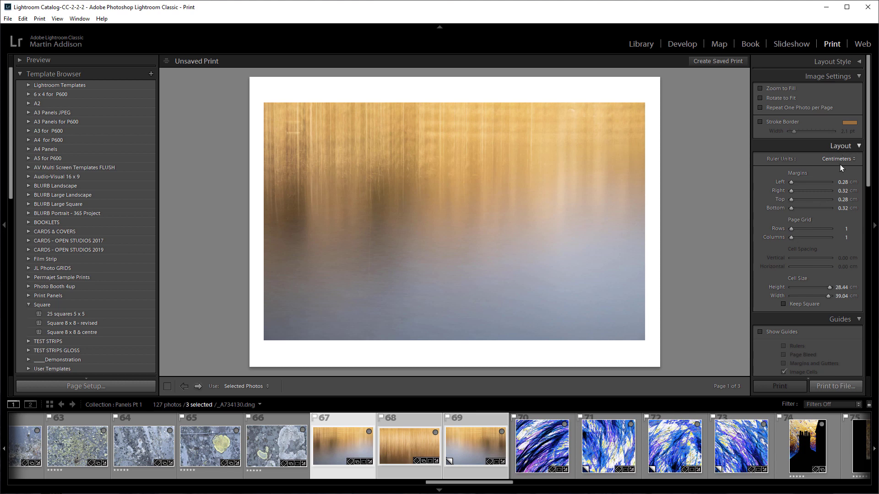
pyautogui.moveTo(792, 238); pyautogui.dragTo(797, 237)
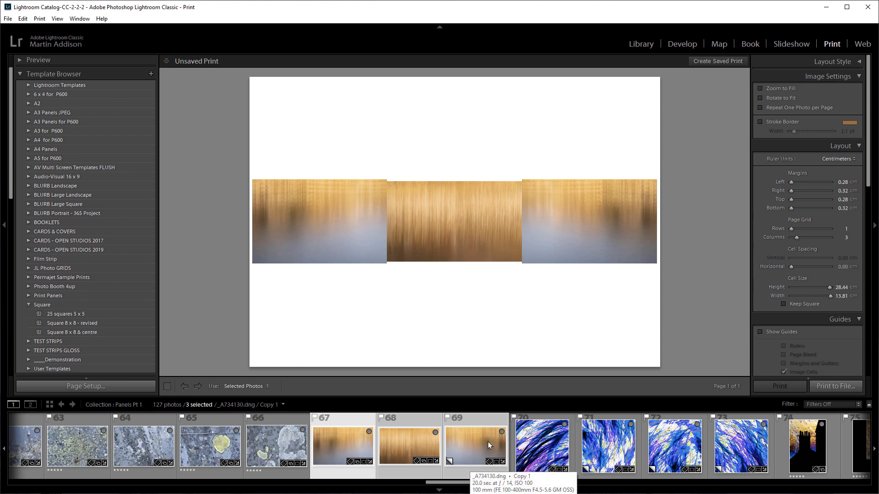
pyautogui.click(760, 88)
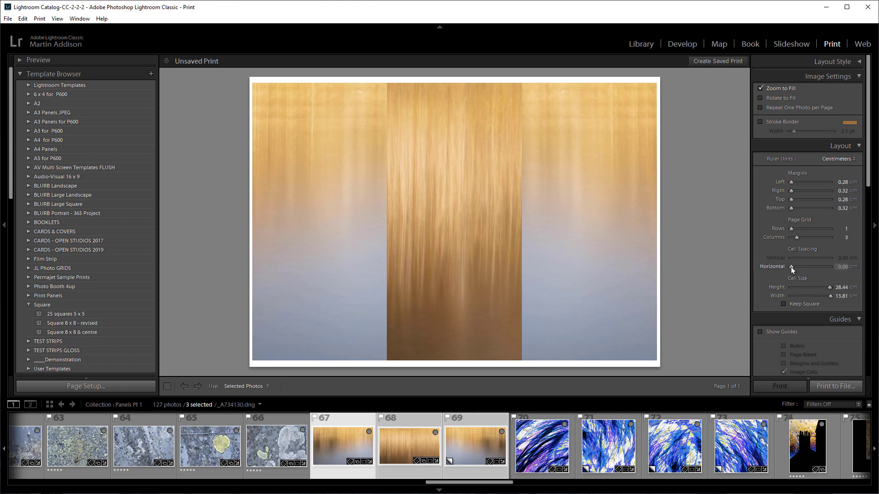
pyautogui.moveTo(791, 267); pyautogui.dragTo(793, 268)
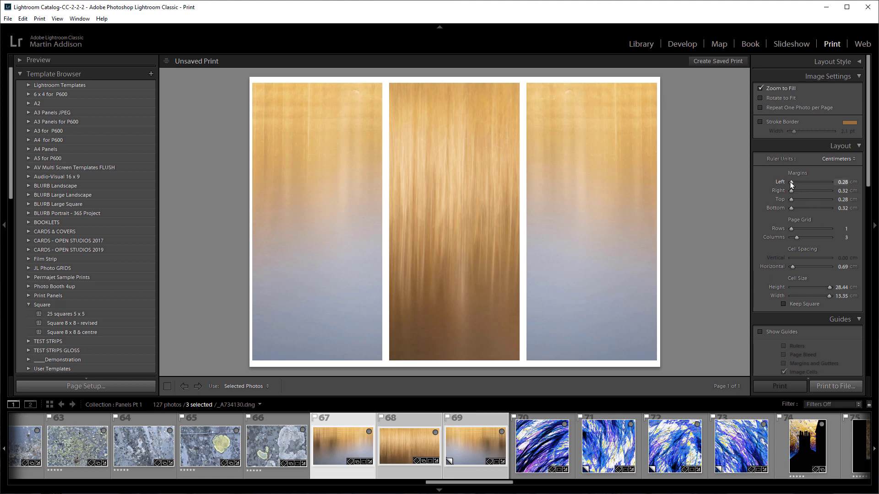
# Set the left, right, top and bottom page margins to 2 cm each
pyautogui.moveTo(791, 183); pyautogui.dragTo(793, 182)
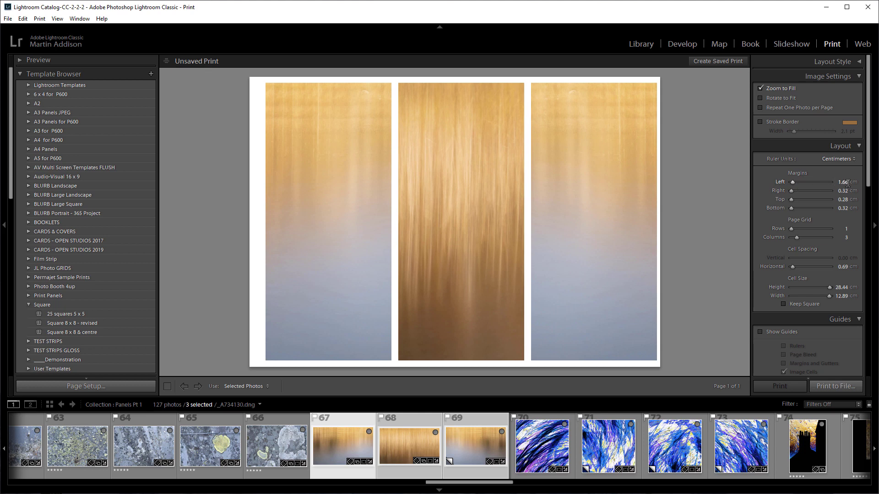
pyautogui.write('2')
pyautogui.press('Return')
pyautogui.click(843, 191)
pyautogui.write('2')
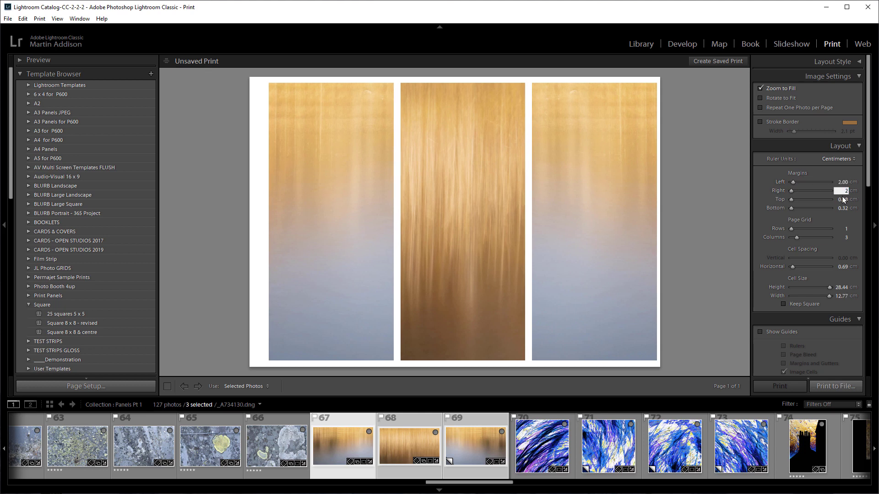
pyautogui.press('Return')
pyautogui.click(840, 200)
pyautogui.write('2')
pyautogui.press('Tab')
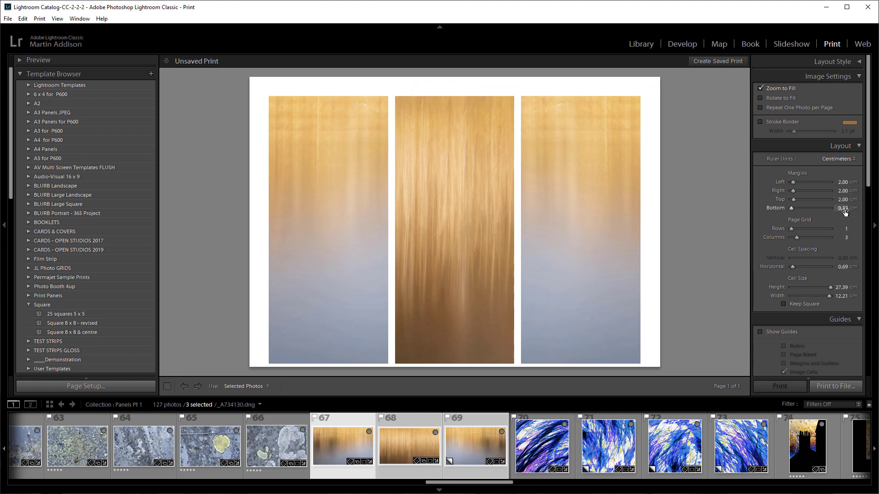
pyautogui.write('2')
pyautogui.press('Return')
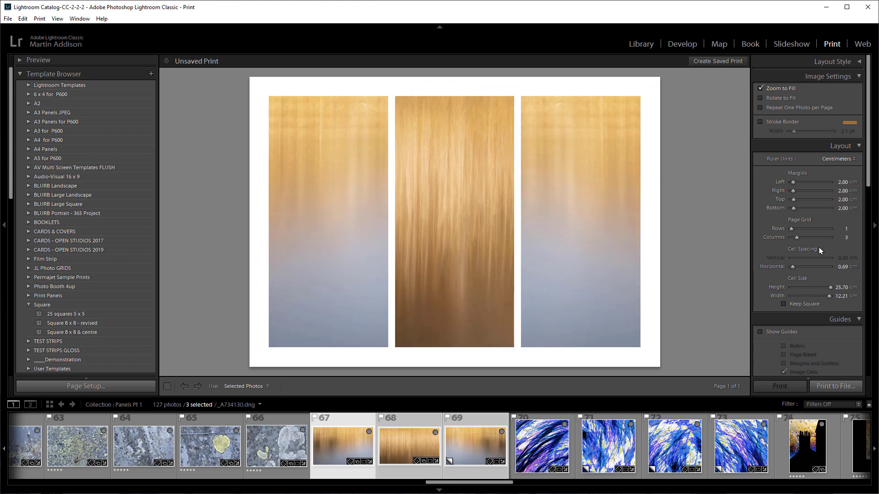
# Set the horizontal cell spacing between the panels to 2 cm
pyautogui.click(847, 269)
pyautogui.write('2')
pyautogui.press('Return')
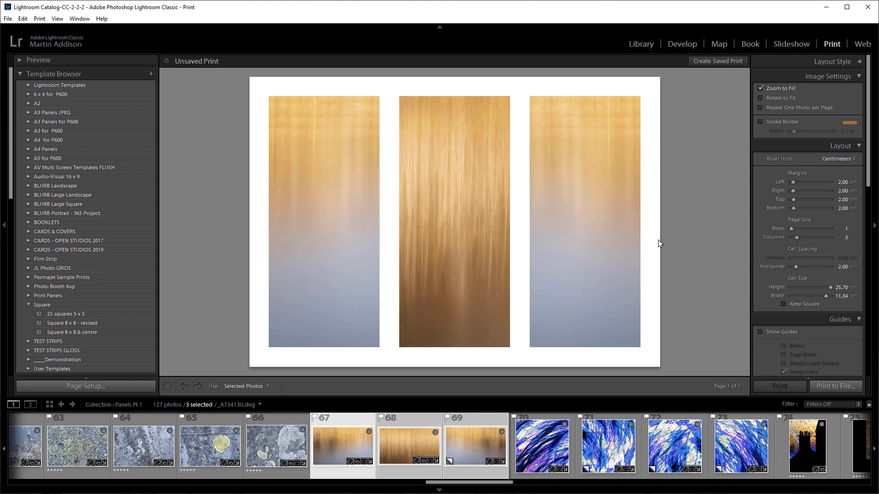
# Add a stroke border around the panels in a dark brown sampled from the middle photo, with a width of 1.2 pt
pyautogui.click(761, 123)
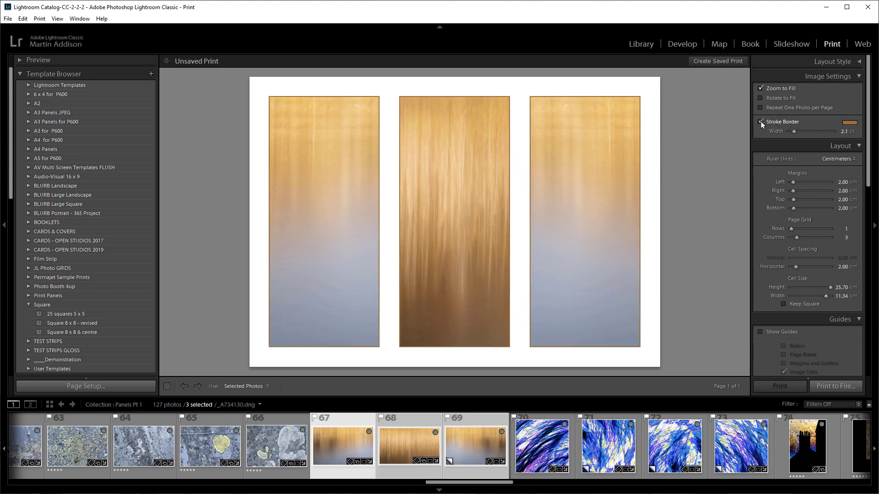
pyautogui.click(850, 123)
pyautogui.moveTo(767, 146)
pyautogui.mouseDown()
pyautogui.moveTo(758, 169)
pyautogui.moveTo(746, 120)
pyautogui.mouseUp()
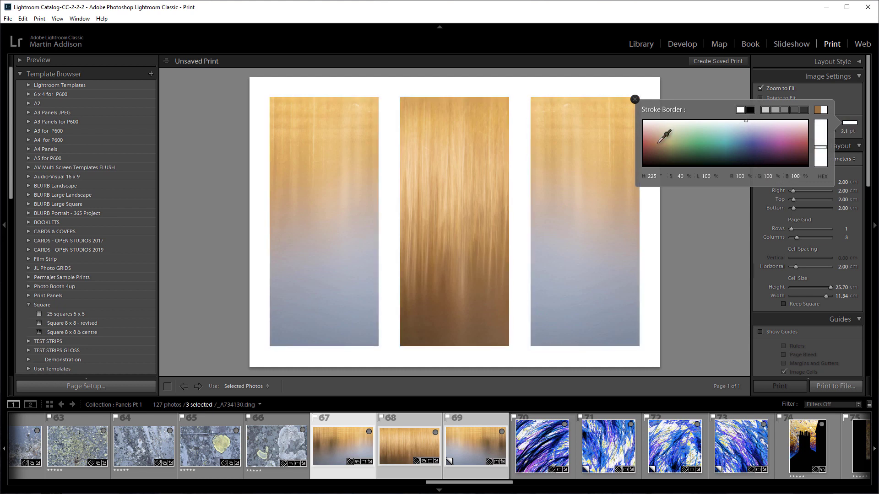
pyautogui.click(709, 138)
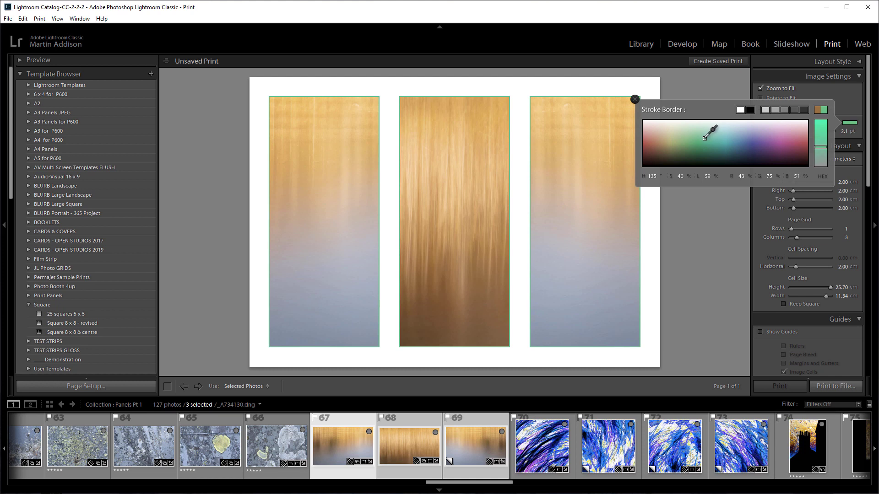
pyautogui.moveTo(691, 140)
pyautogui.mouseDown()
pyautogui.moveTo(569, 173)
pyautogui.moveTo(511, 206)
pyautogui.moveTo(473, 307)
pyautogui.moveTo(440, 314)
pyautogui.moveTo(485, 310)
pyautogui.mouseUp()
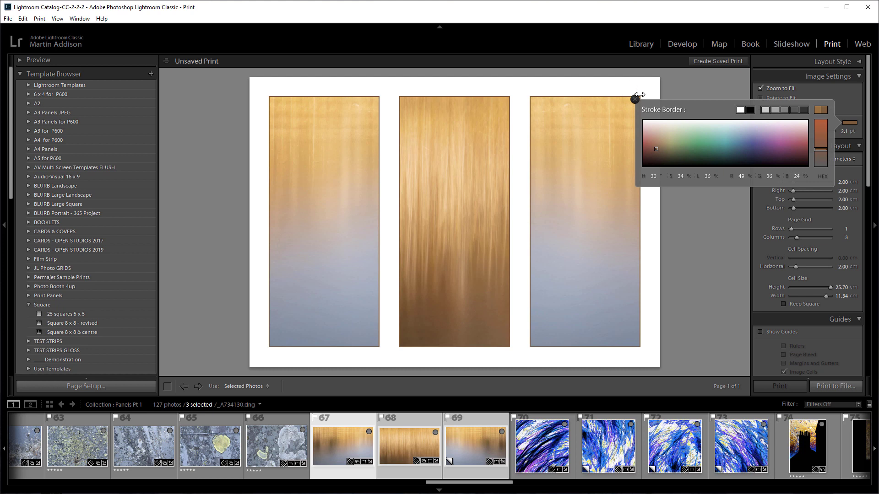
pyautogui.click(635, 99)
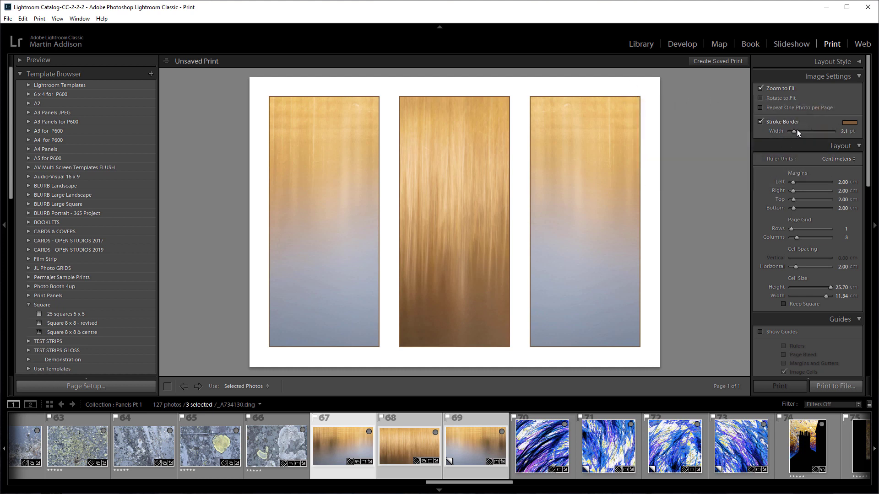
pyautogui.moveTo(793, 131); pyautogui.dragTo(791, 132)
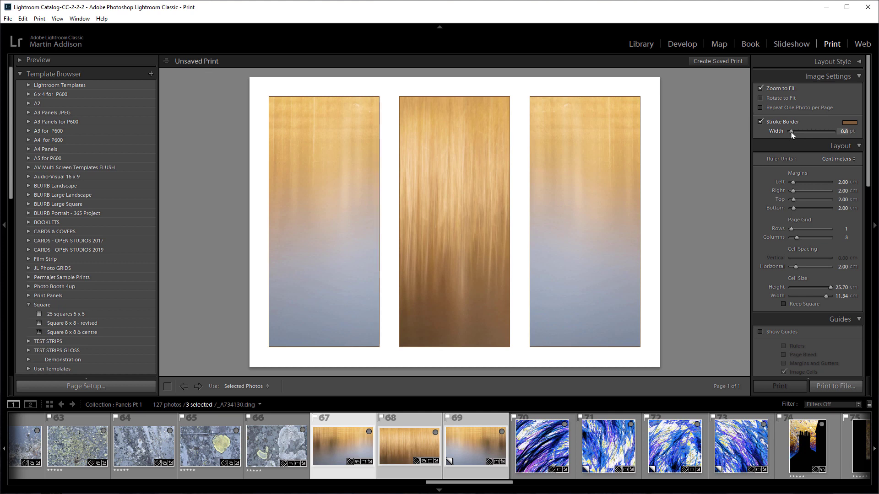
pyautogui.moveTo(791, 131)
pyautogui.mouseDown()
pyautogui.moveTo(806, 131)
pyautogui.moveTo(792, 132)
pyautogui.mouseUp()
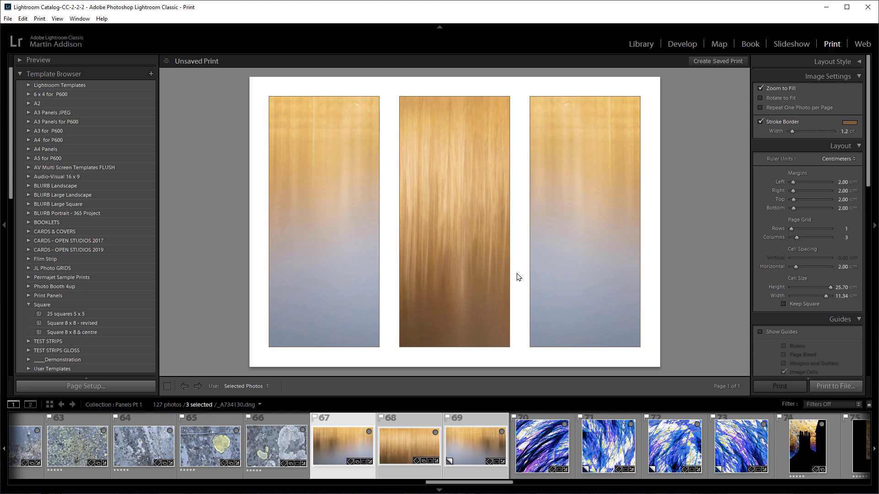
# Move the all-golden photo 68 behind photo 69 in the filmstrip and reselect all three photos for the layout
pyautogui.click(476, 422)
pyautogui.click(416, 445)
pyautogui.moveTo(415, 446); pyautogui.dragTo(506, 444)
pyautogui.keyDown('shift'); pyautogui.click(348, 426); pyautogui.keyUp('shift')
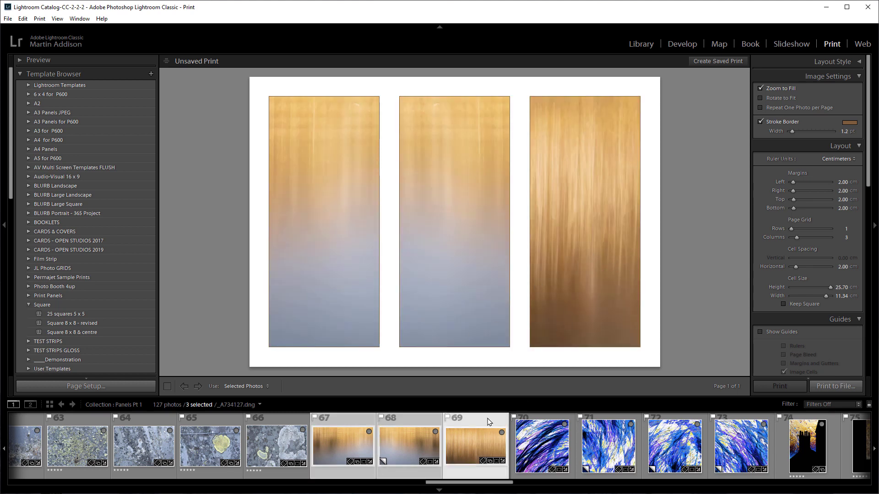
# Move the all-golden photo back between the two lake photos and reselect photos 67 to 69 for the layout
pyautogui.click(477, 443)
pyautogui.moveTo(470, 444); pyautogui.dragTo(383, 443)
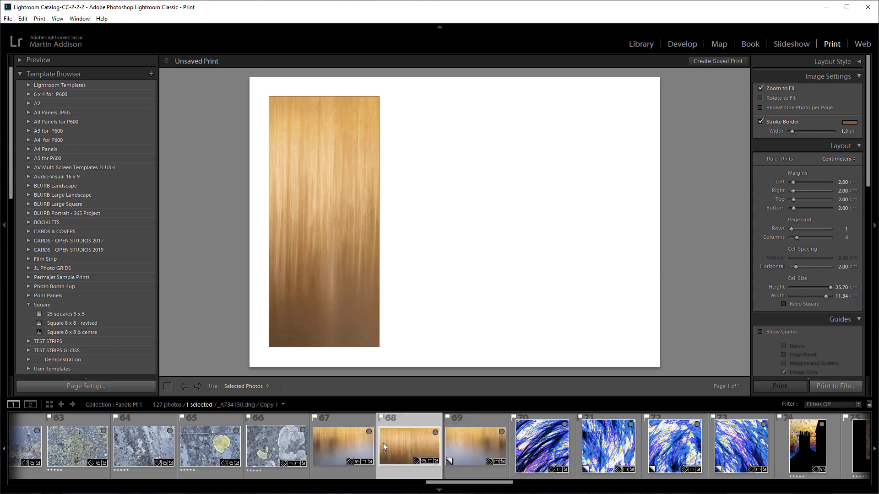
pyautogui.keyDown('ctrl'); pyautogui.click(362, 420); pyautogui.keyUp('ctrl')
pyautogui.keyDown('shift'); pyautogui.click(471, 420); pyautogui.keyUp('shift')
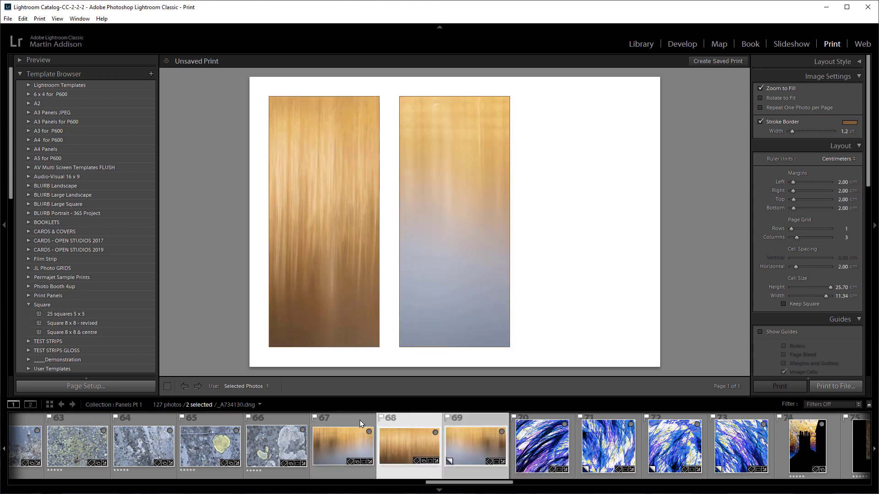
pyautogui.click(363, 424)
pyautogui.keyDown('shift'); pyautogui.click(458, 424); pyautogui.keyUp('shift')
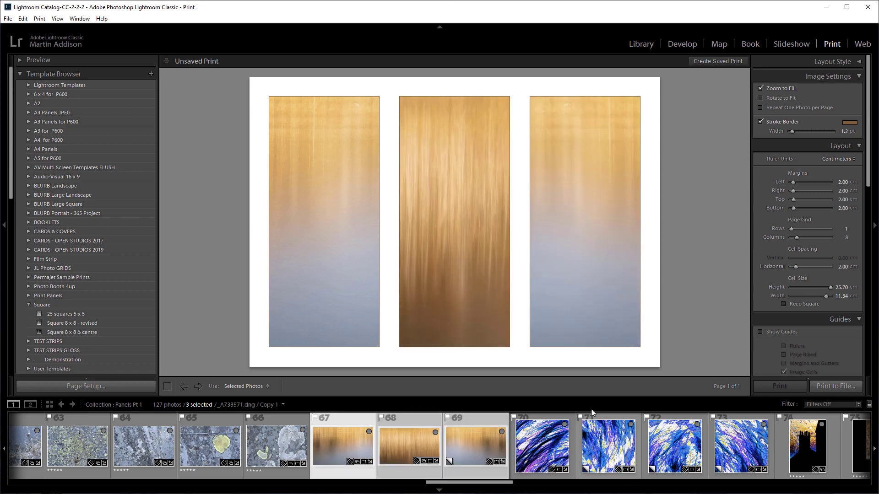
# Fill the three panels with the blue abstract photos 70, 72 and 73 instead
pyautogui.click(559, 419)
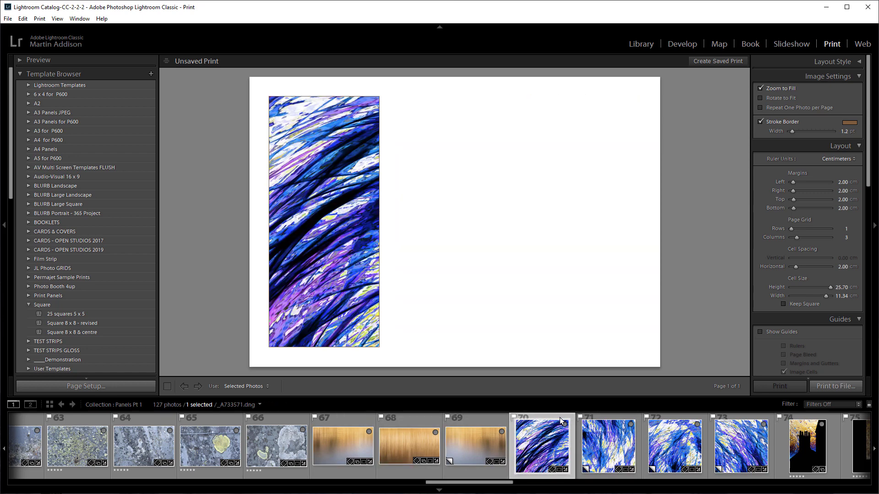
pyautogui.keyDown('ctrl'); pyautogui.click(672, 440); pyautogui.keyUp('ctrl')
pyautogui.keyDown('ctrl'); pyautogui.click(718, 452); pyautogui.keyUp('ctrl')
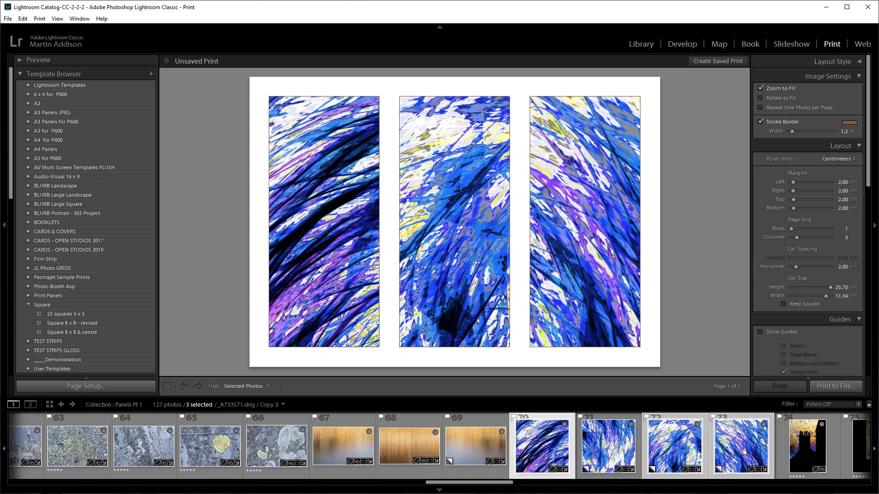
# Fill the three panels with the chimney and street lamp silhouettes, photos 74, 75 and 76
pyautogui.click(807, 444)
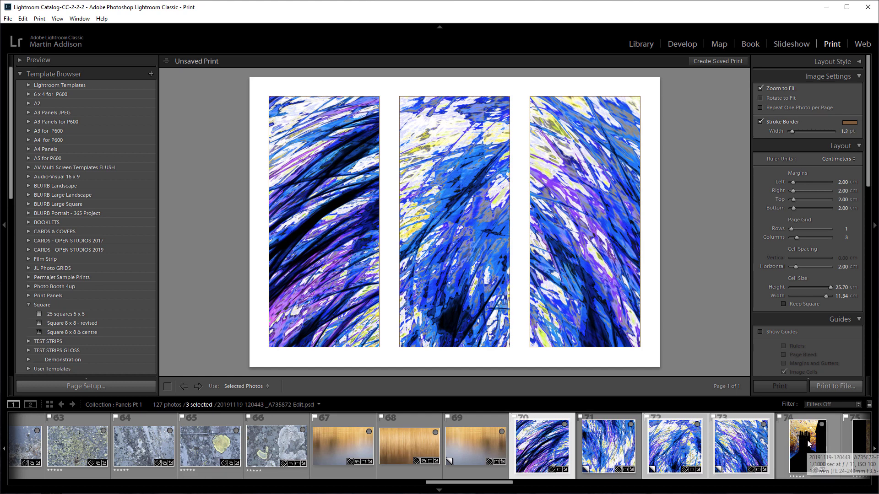
pyautogui.moveTo(507, 483); pyautogui.dragTo(514, 483)
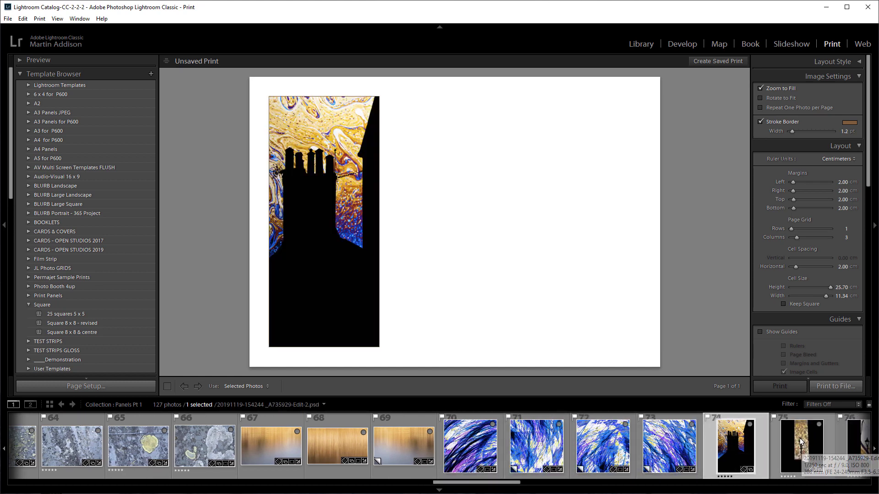
pyautogui.keyDown('ctrl'); pyautogui.click(808, 441); pyautogui.keyUp('ctrl')
pyautogui.keyDown('ctrl'); pyautogui.click(864, 441); pyautogui.keyUp('ctrl')
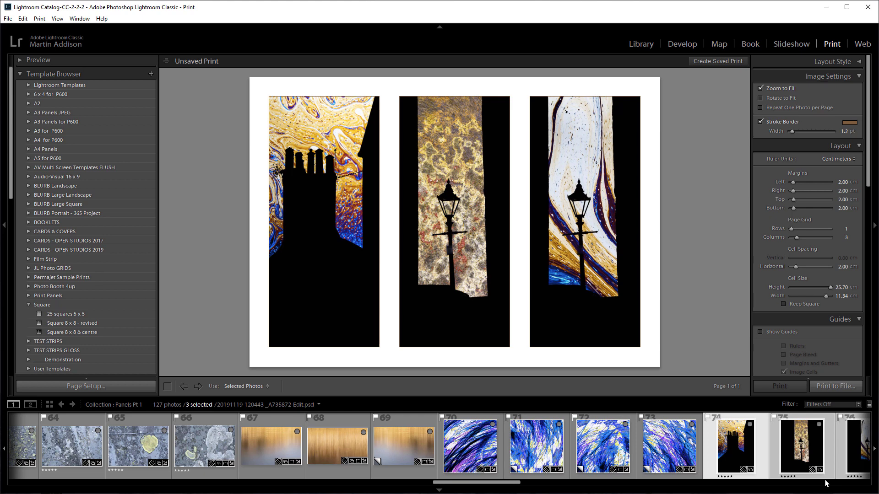
# Change the colour of the stroke border around the silhouette panels to black
pyautogui.click(851, 123)
pyautogui.moveTo(710, 147); pyautogui.dragTo(708, 166)
pyautogui.click(635, 99)
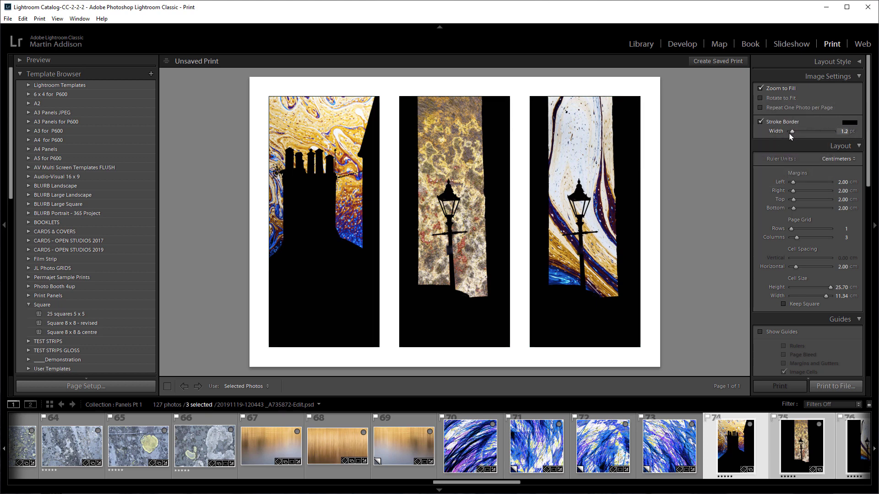
# Change the colour of the stroke border around the silhouette panels to mid grey
pyautogui.click(850, 123)
pyautogui.moveTo(720, 147); pyautogui.dragTo(718, 146)
pyautogui.click(635, 100)
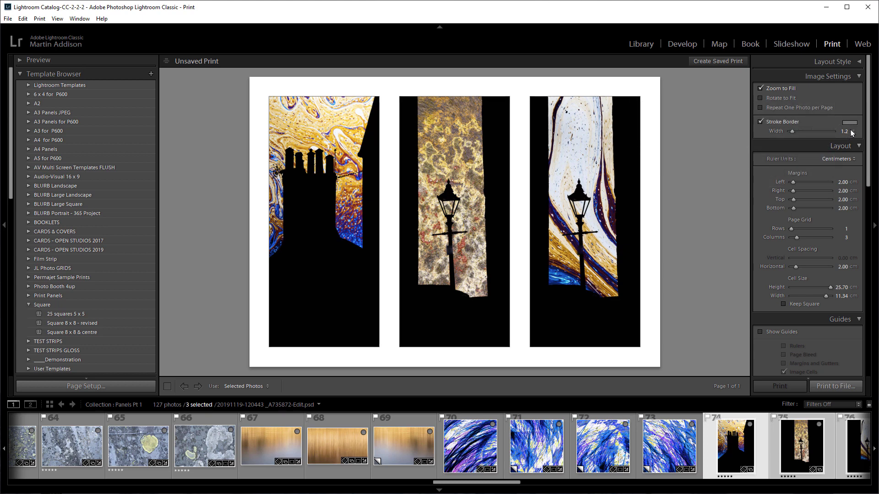
# Save the current layout as a template named "3 panel on A3 LS" in a new template folder called Panels
pyautogui.click(151, 74)
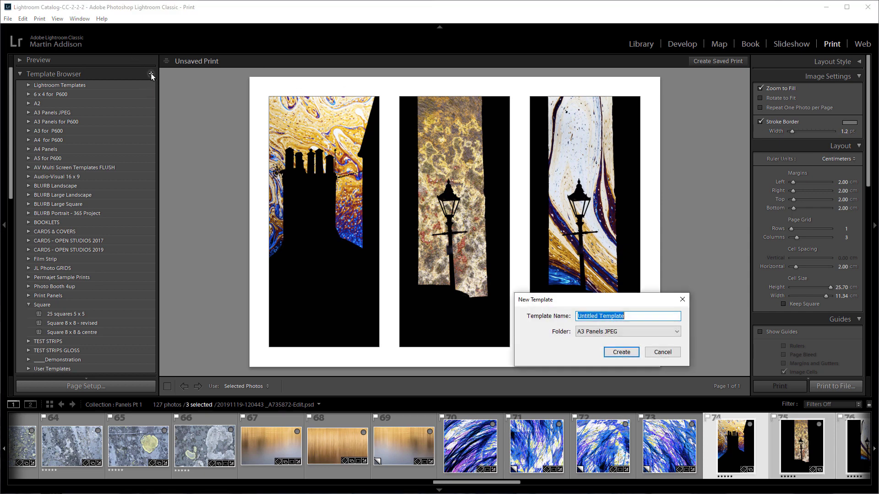
pyautogui.click(608, 336)
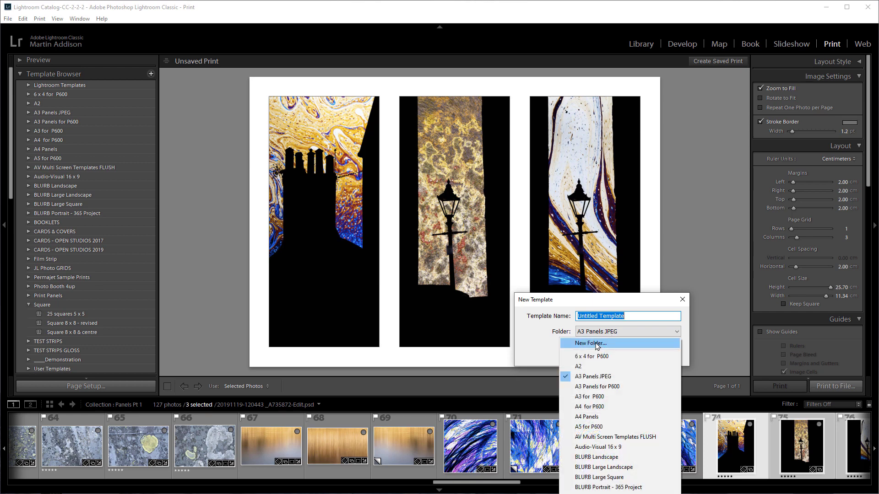
pyautogui.click(597, 344)
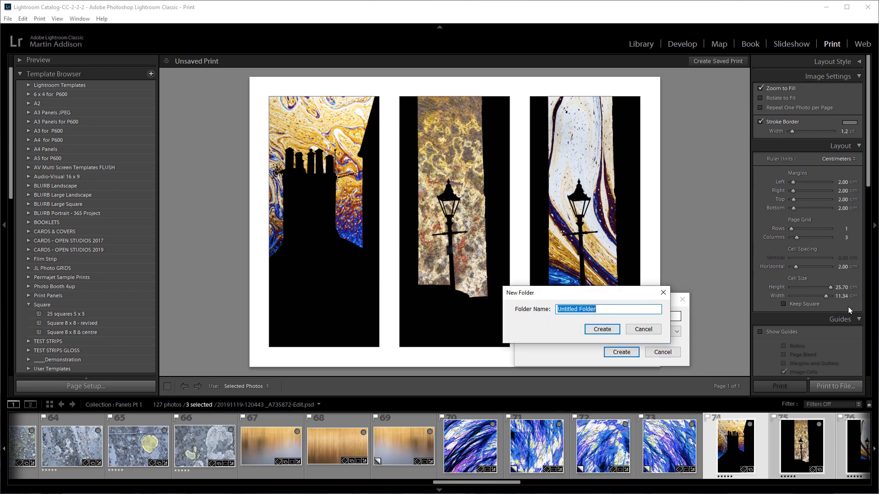
pyautogui.write('Panels')
pyautogui.click(602, 329)
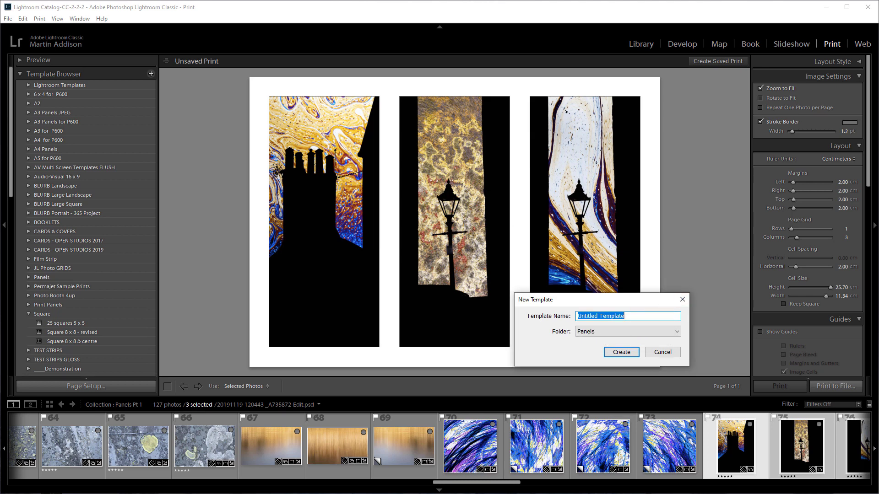
pyautogui.write('3 panel on A3 LS')
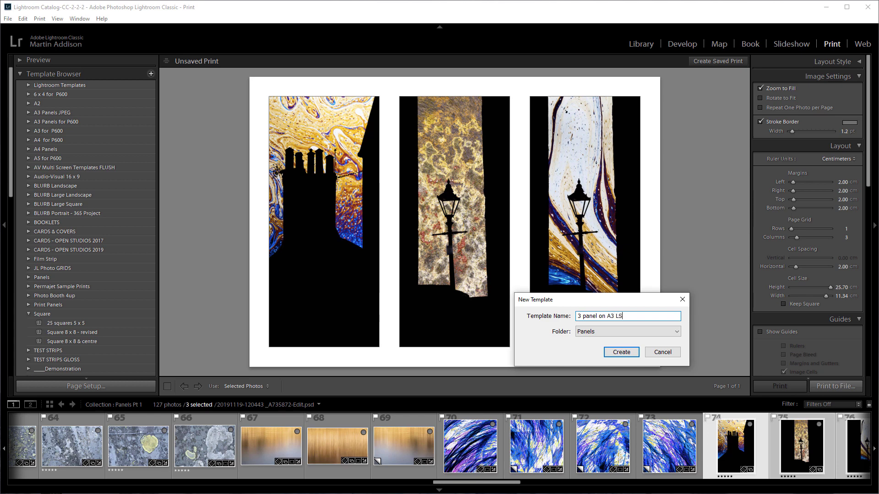
pyautogui.click(620, 353)
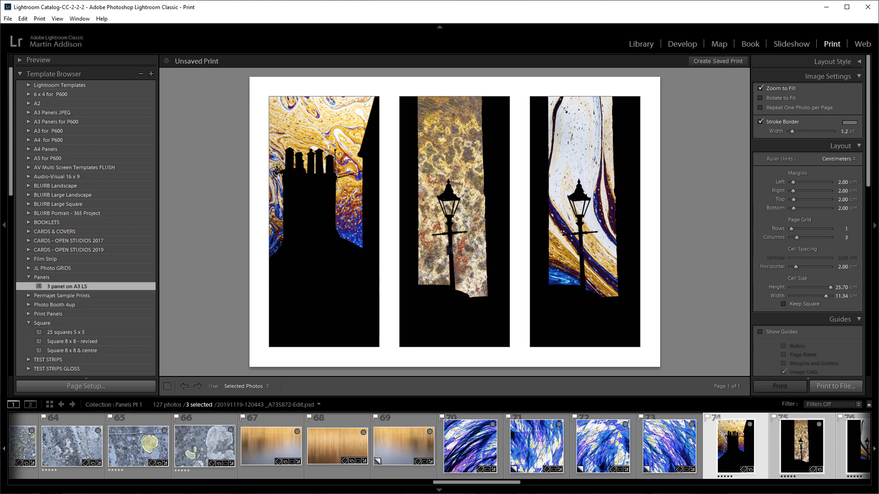
# Fill the three panels with the golden abstract photos 67, 68 and 69
pyautogui.click(293, 448)
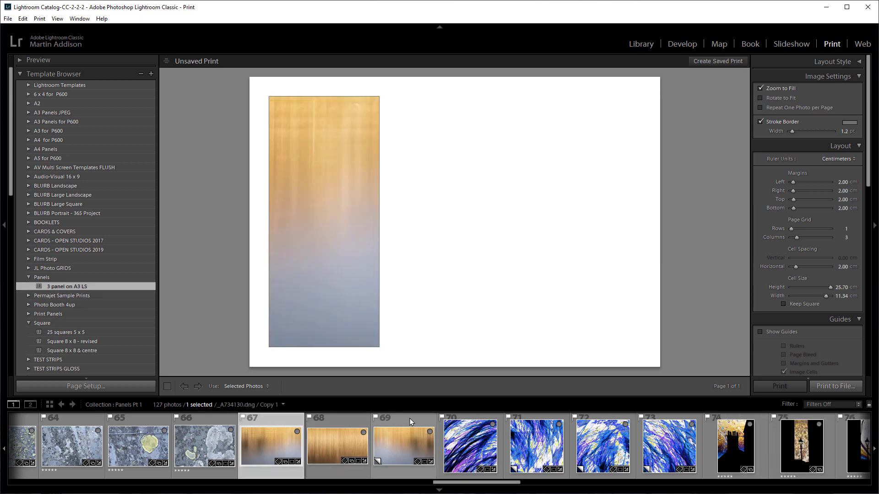
pyautogui.keyDown('shift'); pyautogui.click(410, 422); pyautogui.keyUp('shift')
# Turn on the page background colour to give the three golden panels a black background
pyautogui.scroll(-1, 870, 185)
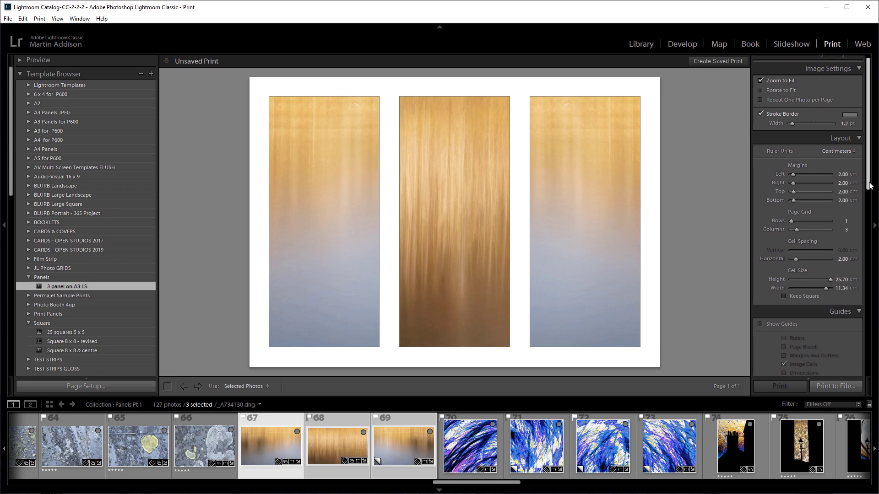
pyautogui.moveTo(870, 185); pyautogui.dragTo(874, 352)
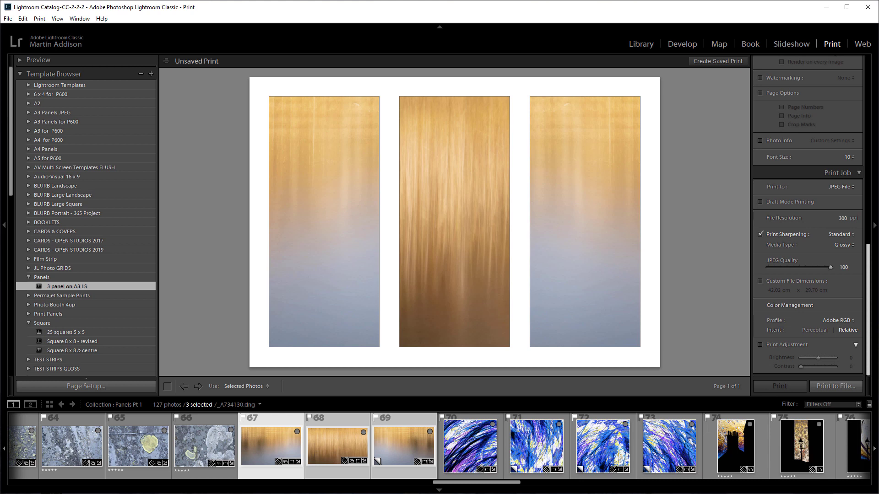
pyautogui.moveTo(868, 310); pyautogui.dragTo(868, 239)
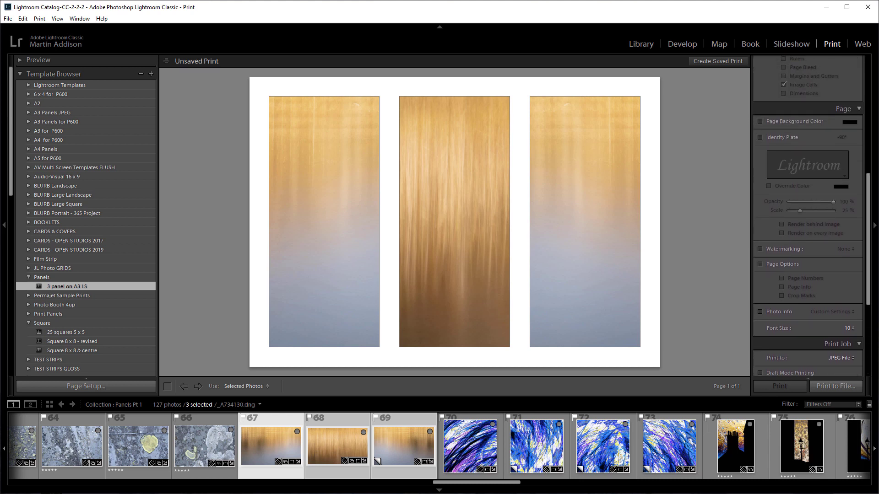
pyautogui.click(759, 121)
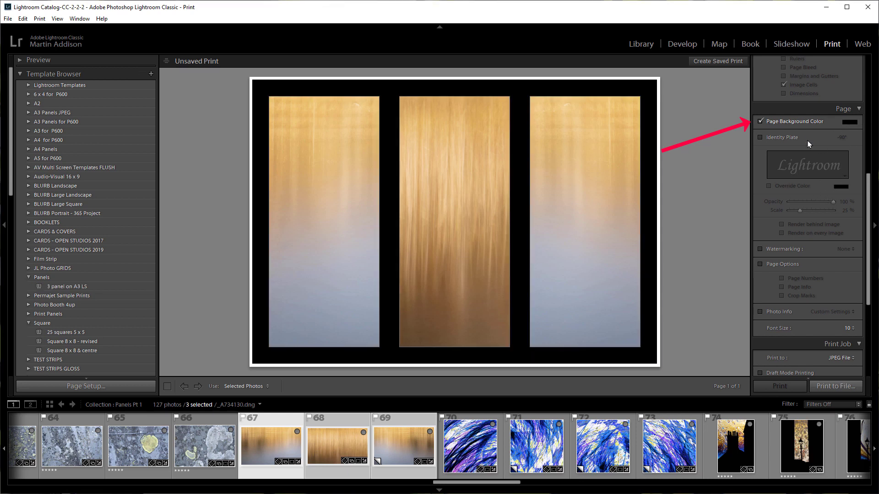
# Try a deep magenta page background behind the panels and return it to black
pyautogui.click(849, 122)
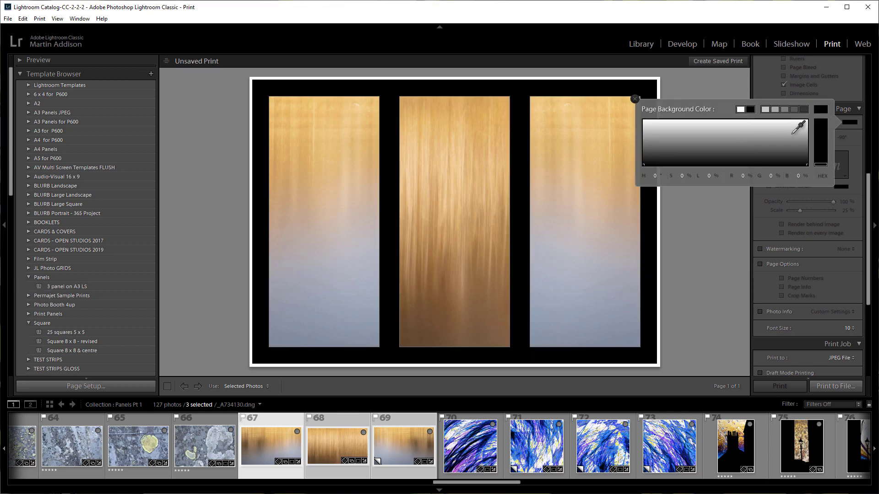
pyautogui.click(821, 140)
pyautogui.click(796, 149)
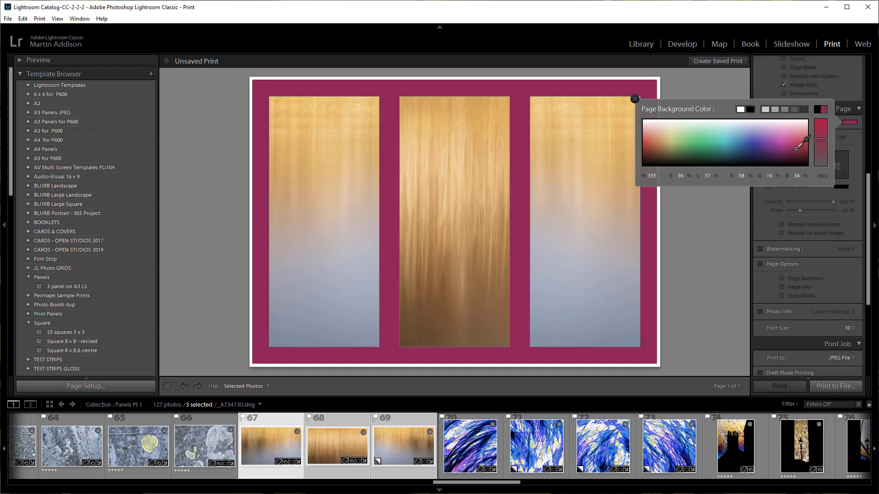
pyautogui.moveTo(797, 148); pyautogui.dragTo(737, 165)
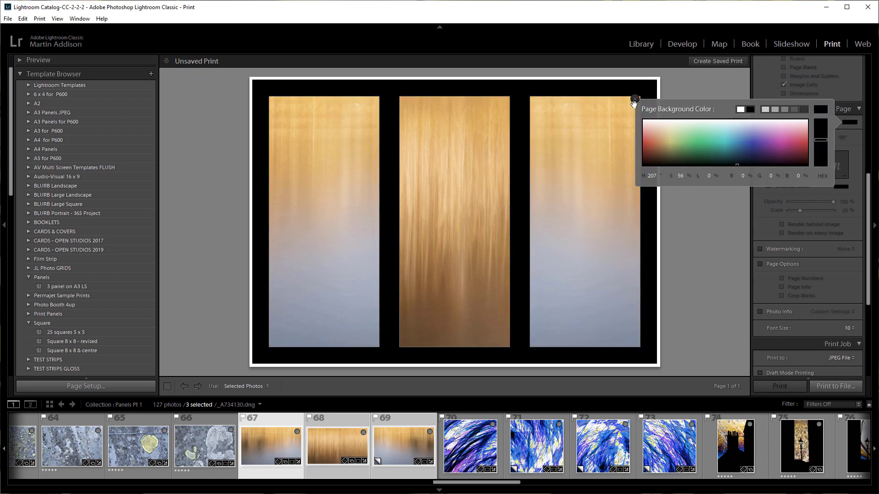
pyautogui.click(634, 99)
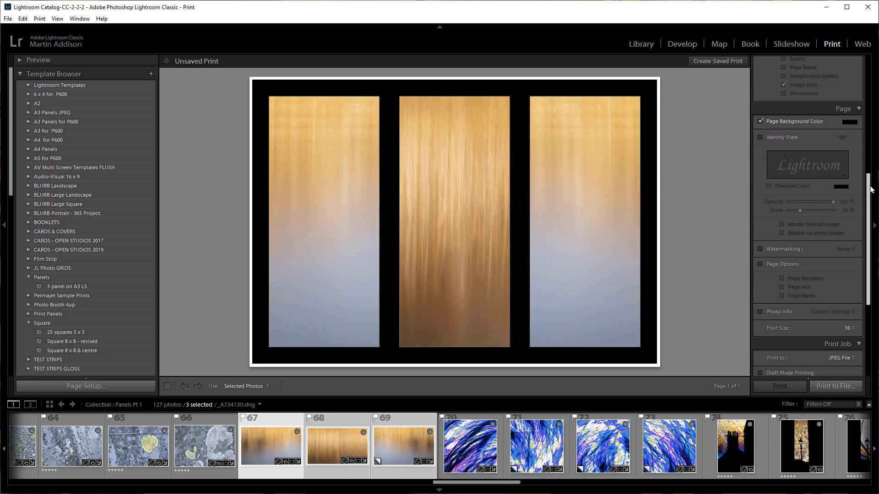
# Change the stroke border around the panels to white with a width of 3.3 pt
pyautogui.scroll(10, 868, 187)
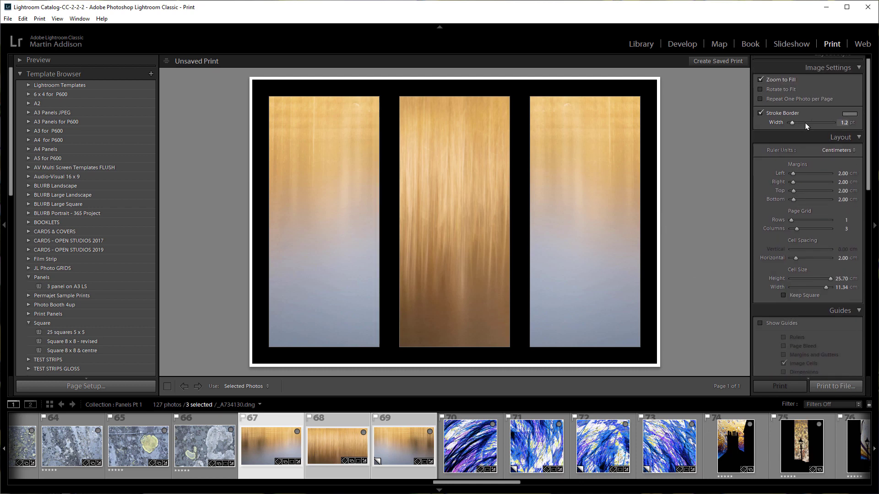
pyautogui.click(849, 114)
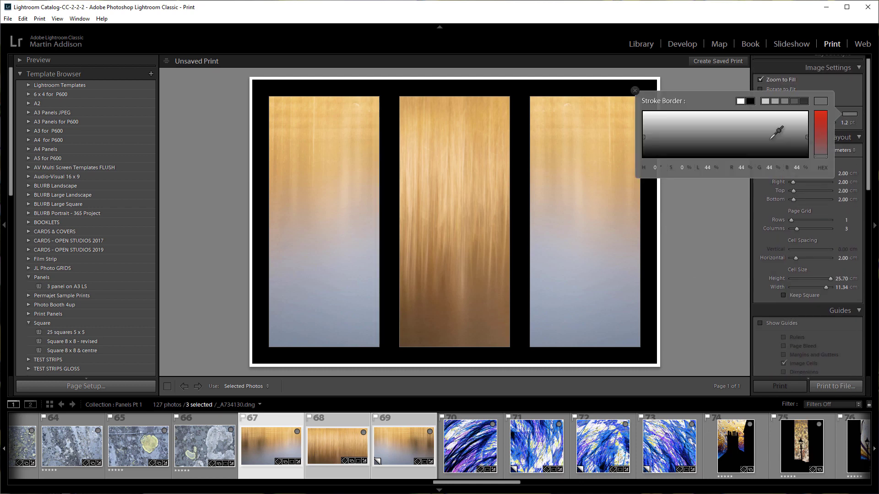
pyautogui.click(740, 111)
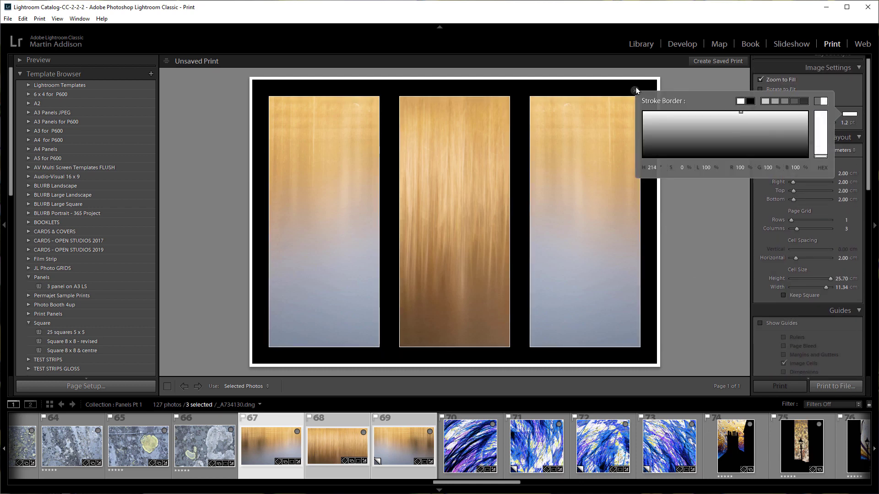
pyautogui.click(635, 90)
pyautogui.moveTo(791, 122); pyautogui.dragTo(795, 122)
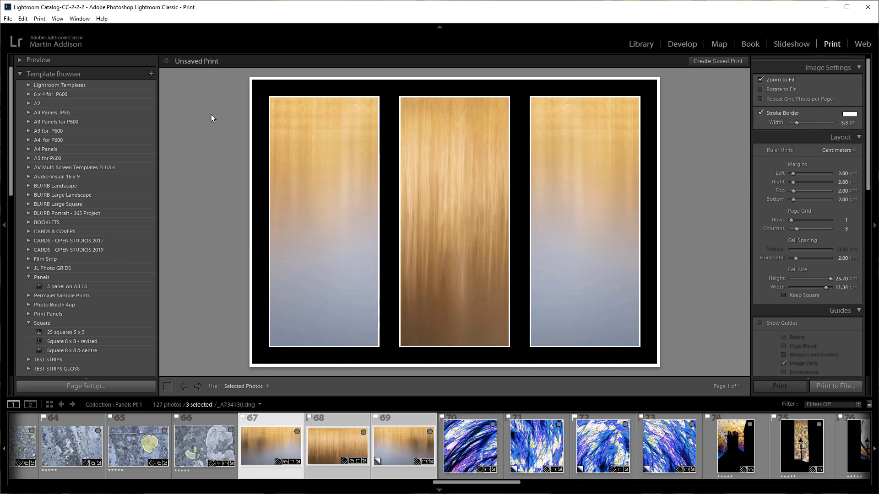
# Save the black-background layout as a template named "3 panel LS on black" in the Panels folder
pyautogui.click(151, 74)
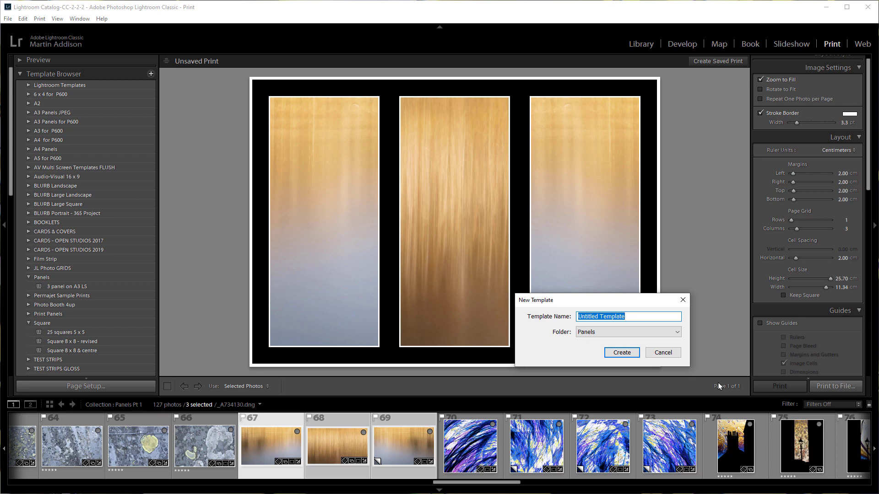
pyautogui.write('3 panel LS')
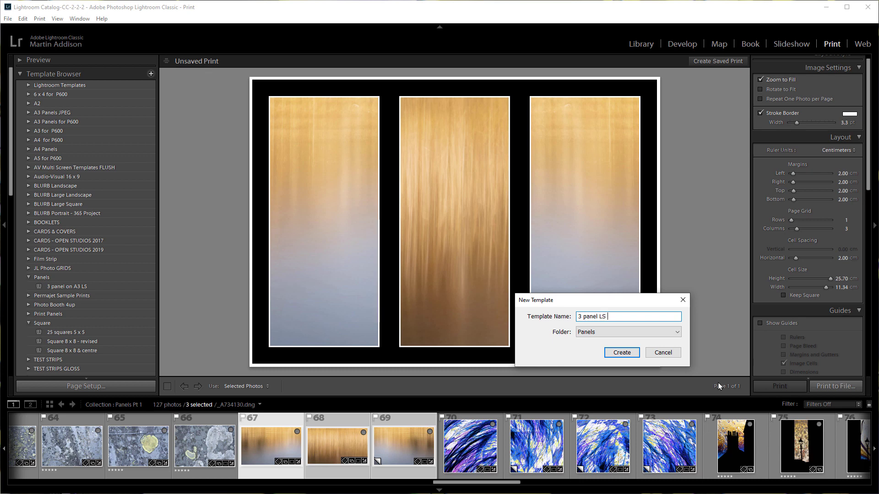
pyautogui.write(' on black')
pyautogui.press('Return')
# Apply the "3 panel on A3 LS" template for comparison and switch back to "3 panel LS on black"
pyautogui.click(86, 297)
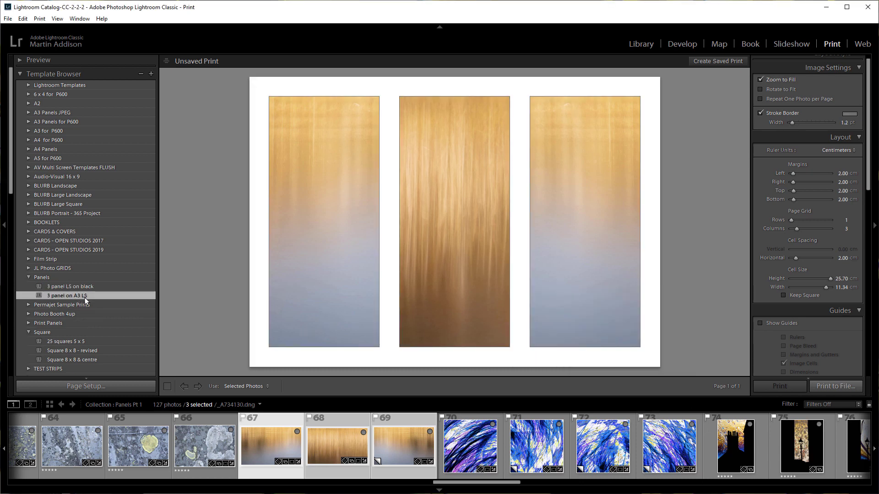
pyautogui.click(89, 287)
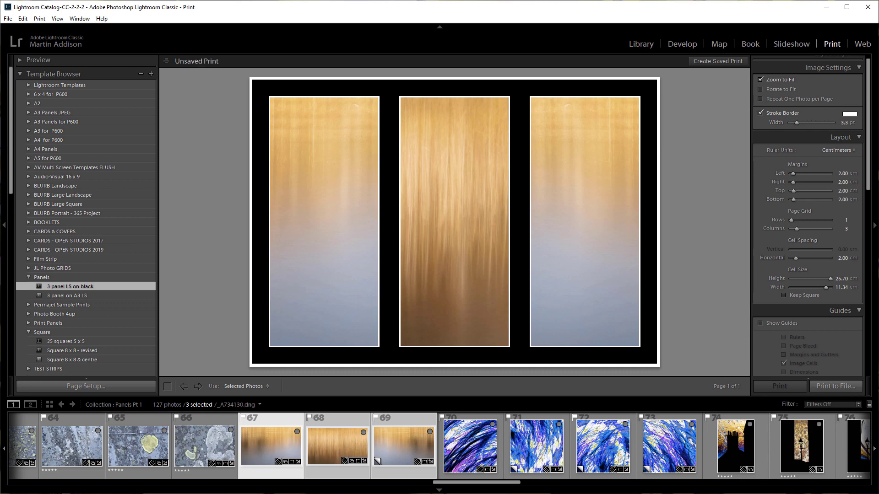
# Arrange the blue abstract photos 70 to 73 in a four-column page grid with 0.96 cm horizontal cell spacing
pyautogui.click(471, 446)
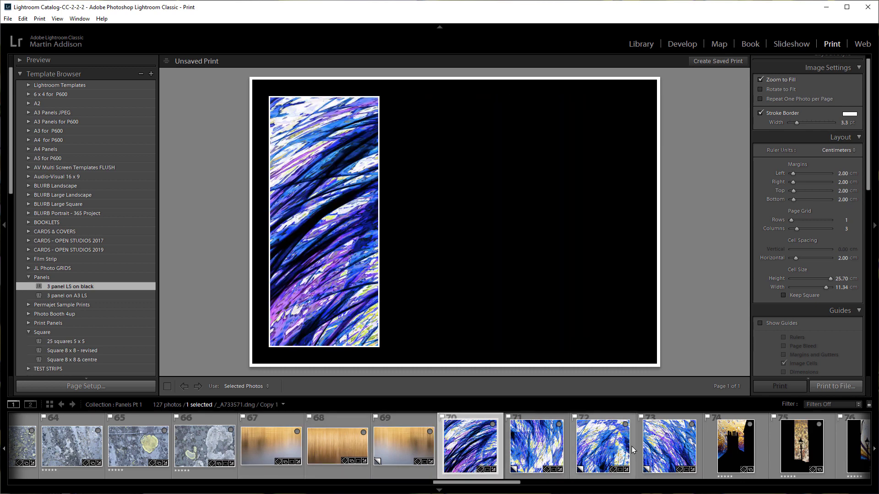
pyautogui.keyDown('shift'); pyautogui.click(665, 446); pyautogui.keyUp('shift')
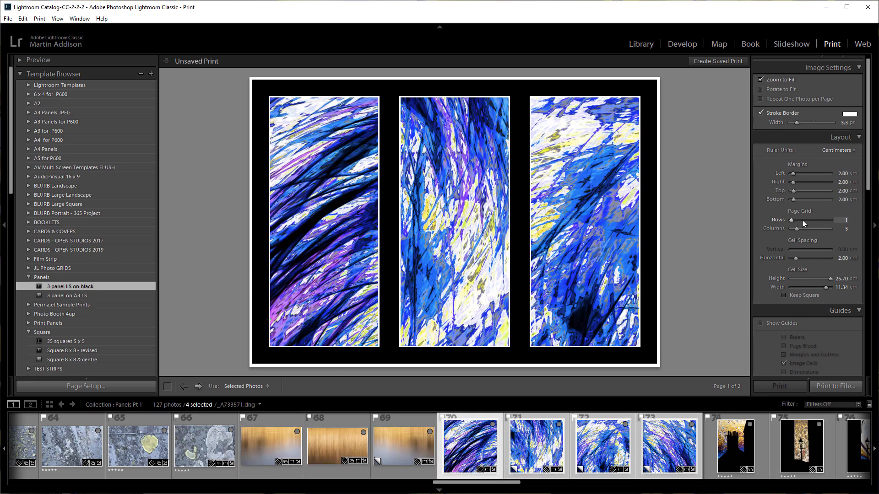
pyautogui.moveTo(797, 229); pyautogui.dragTo(798, 229)
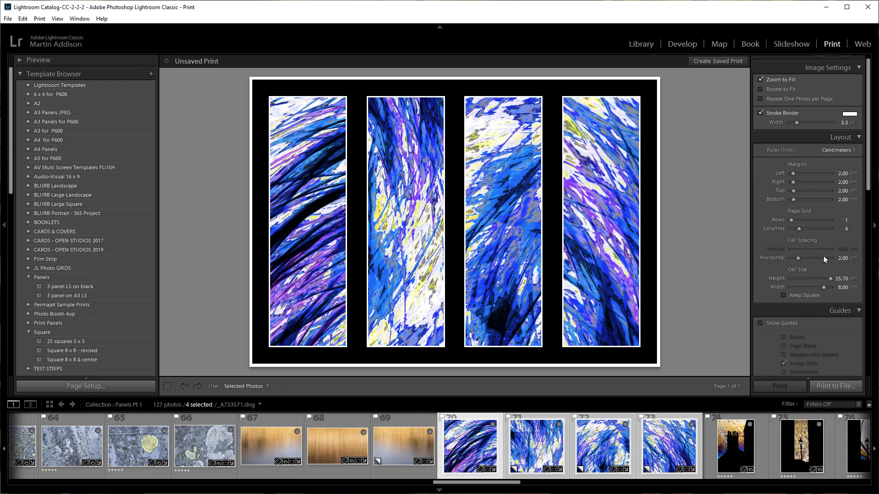
pyautogui.moveTo(796, 259); pyautogui.dragTo(793, 259)
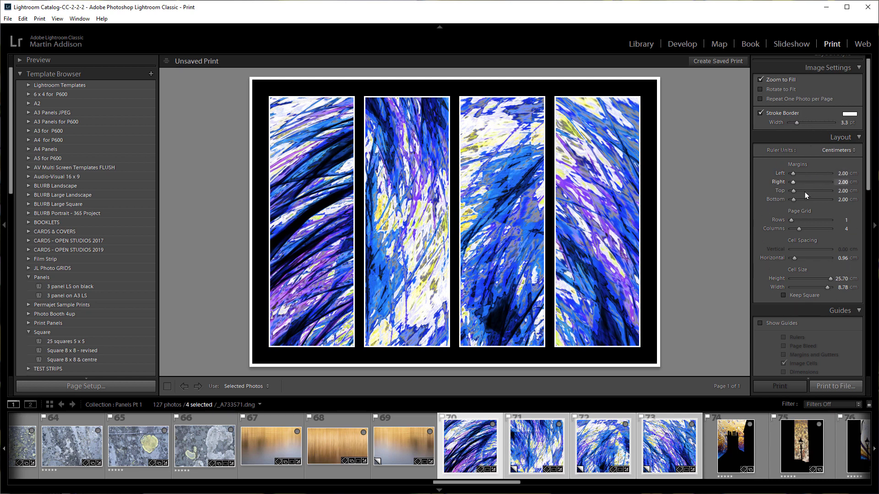
# Turn Zoom to Fill off to compare the uncropped photos, and turn it back on
pyautogui.click(761, 80)
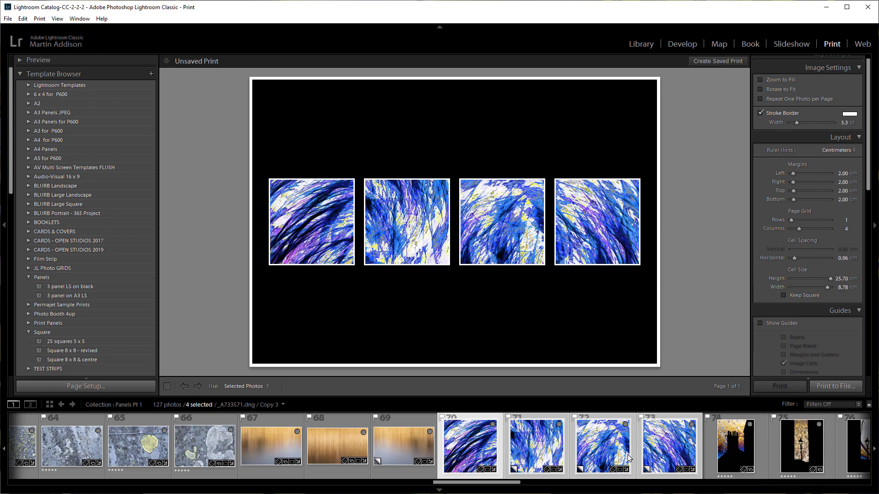
pyautogui.click(760, 80)
pyautogui.click(761, 80)
pyautogui.click(763, 80)
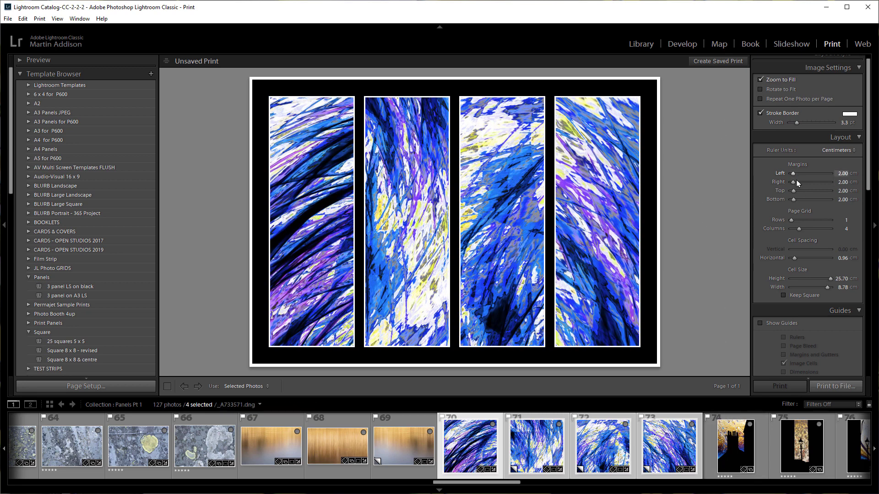
# Adjust the page margins of the four-panel layout, setting the left and right margins to 2 cm
pyautogui.moveTo(795, 200); pyautogui.dragTo(794, 174)
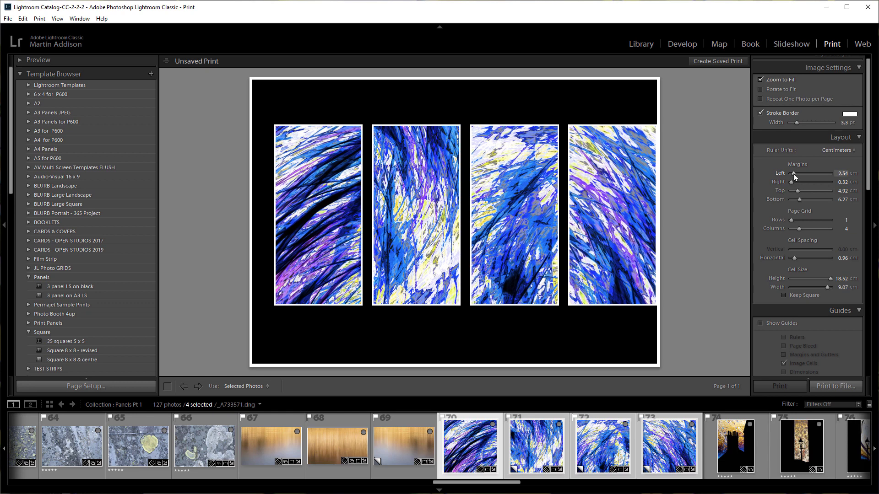
pyautogui.click(842, 174)
pyautogui.write('2')
pyautogui.press('Tab')
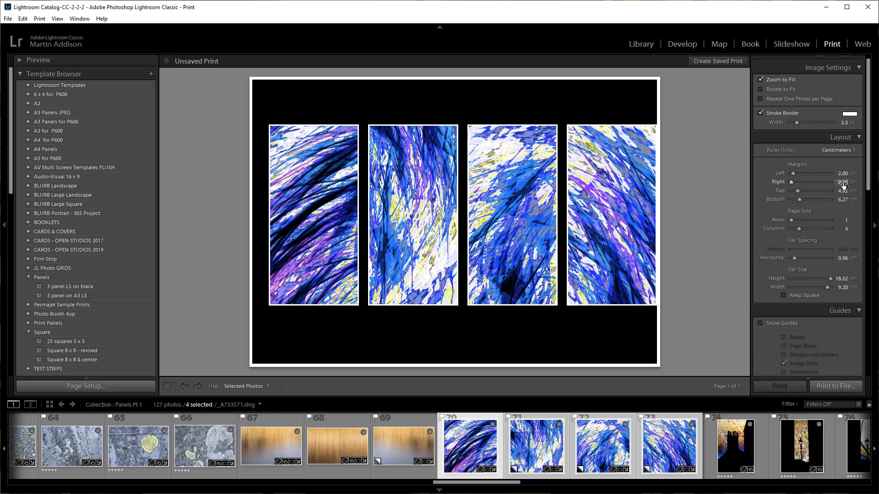
pyautogui.write('2')
pyautogui.press('Tab')
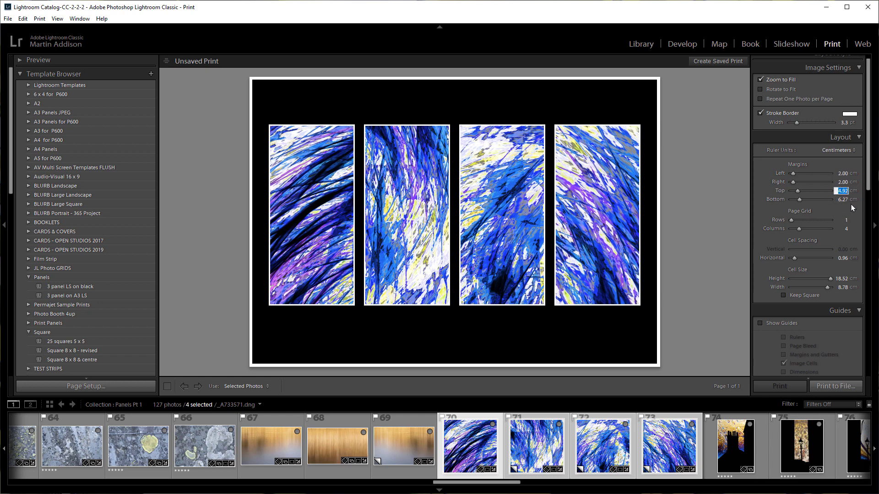
# Set the top and bottom margins to 5 cm and the horizontal cell spacing to 1.24 cm
pyautogui.write('5')
pyautogui.press('Tab')
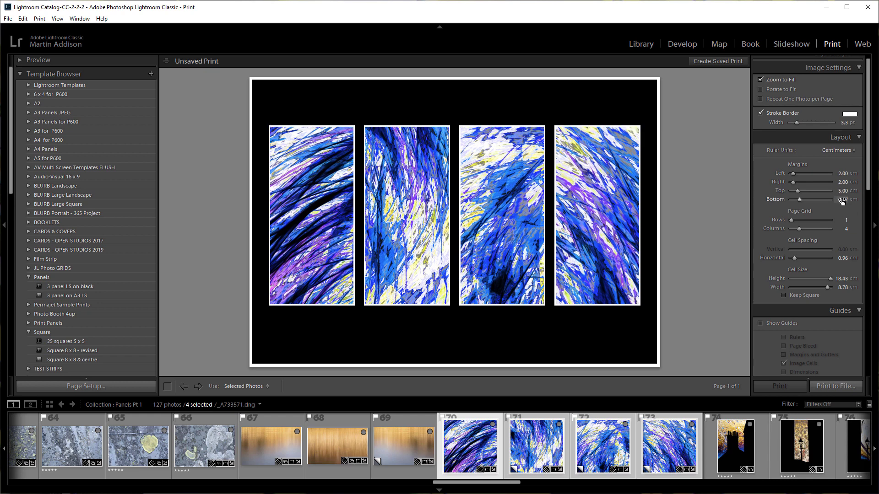
pyautogui.write('5')
pyautogui.press('Return')
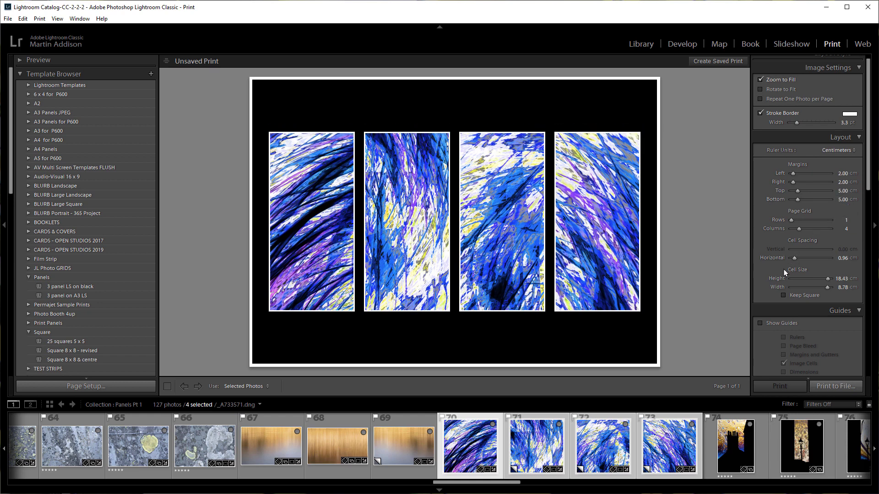
pyautogui.moveTo(795, 260); pyautogui.dragTo(796, 258)
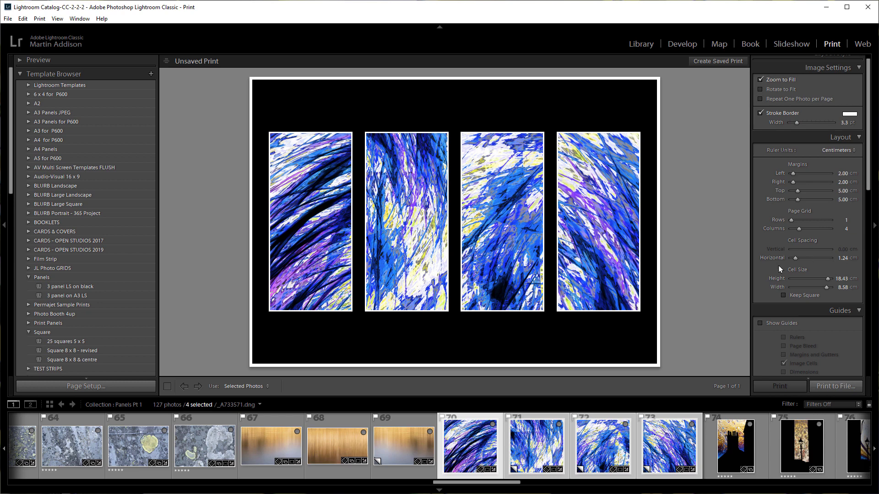
# Move the first blue abstract photo into second place in the filmstrip and reselect photos 70 to 73
pyautogui.scroll(-3, 779, 266)
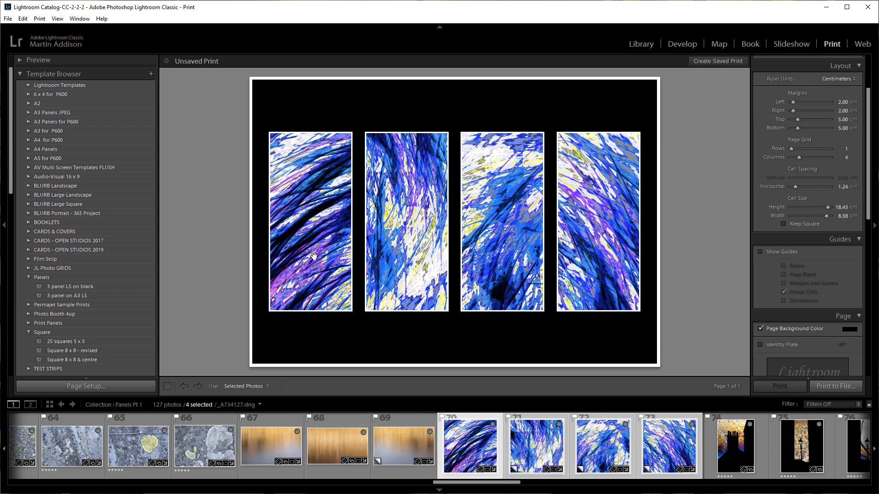
pyautogui.click(485, 430)
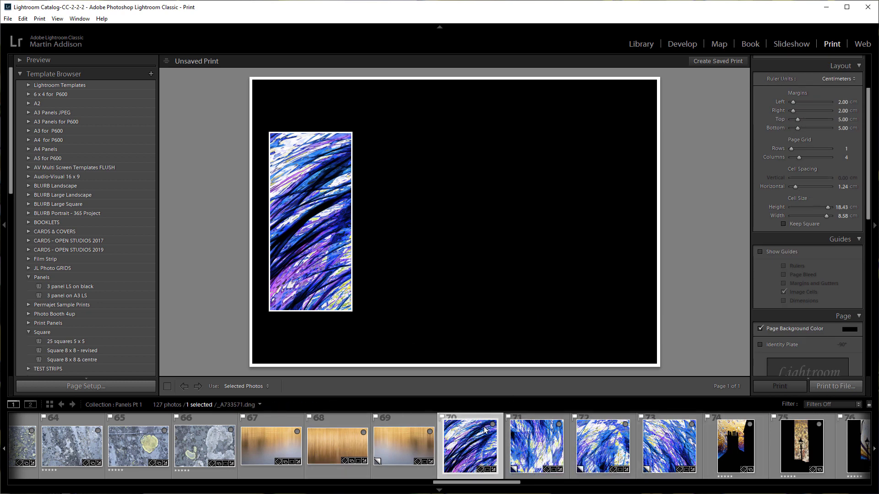
pyautogui.moveTo(476, 449); pyautogui.dragTo(559, 444)
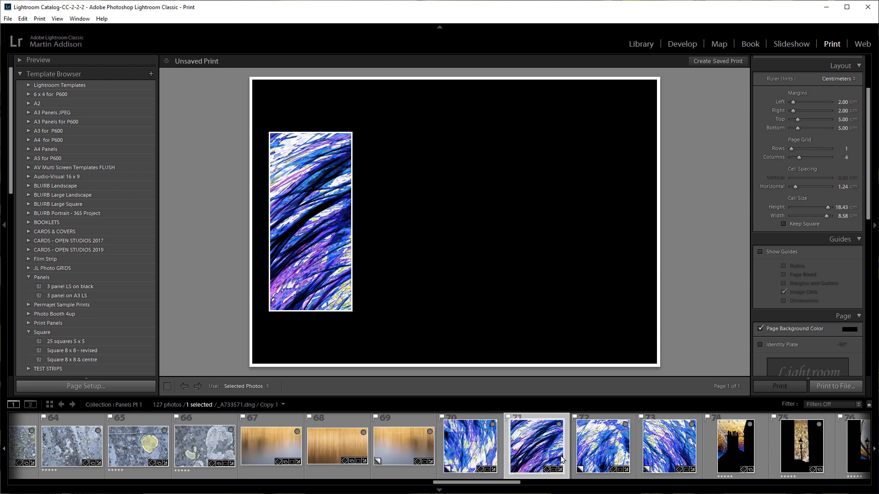
pyautogui.click(488, 421)
pyautogui.keyDown('shift'); pyautogui.click(672, 422); pyautogui.keyUp('shift')
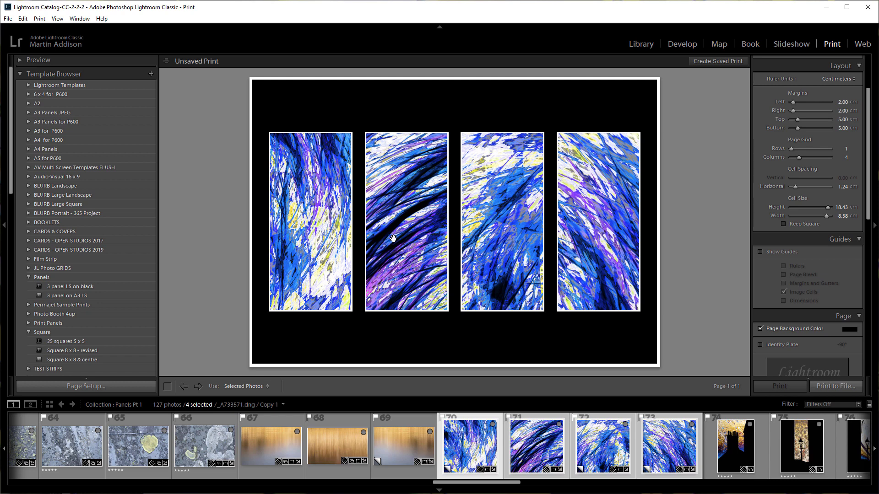
# Reposition the four blue abstract photos inside their panels to change the visible part of each image
pyautogui.click(407, 254)
pyautogui.moveTo(406, 253)
pyautogui.mouseDown()
pyautogui.moveTo(399, 250)
pyautogui.moveTo(403, 262)
pyautogui.mouseUp()
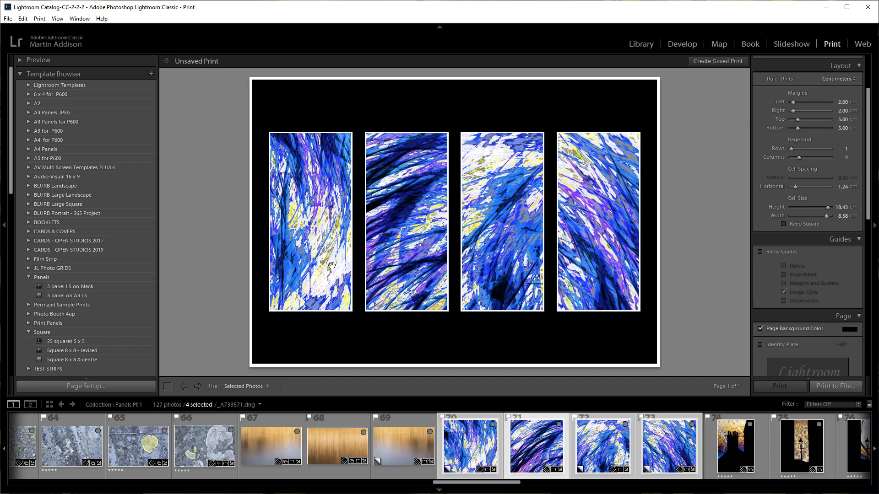
pyautogui.moveTo(332, 267); pyautogui.dragTo(286, 260)
pyautogui.moveTo(477, 252); pyautogui.dragTo(494, 255)
pyautogui.moveTo(591, 261); pyautogui.dragTo(611, 299)
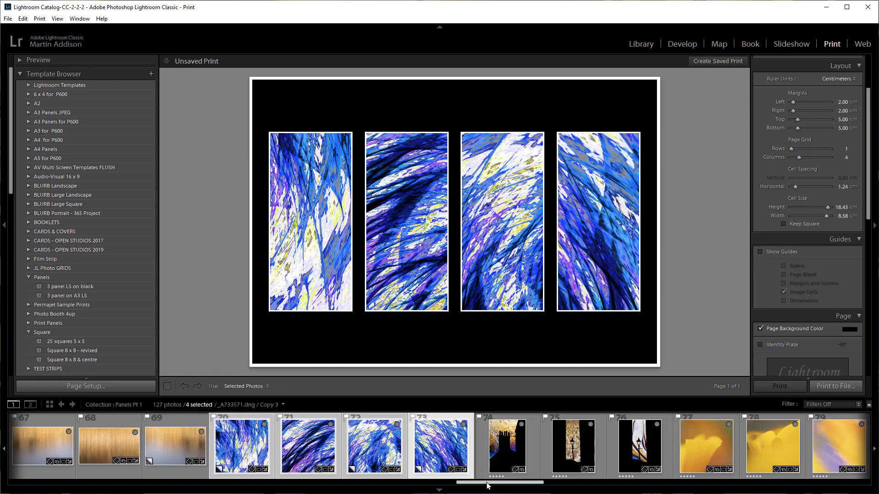
# Select the bubble photos 2 to 13 at the beginning of the collection for the print layout
pyautogui.moveTo(488, 482); pyautogui.dragTo(43, 482)
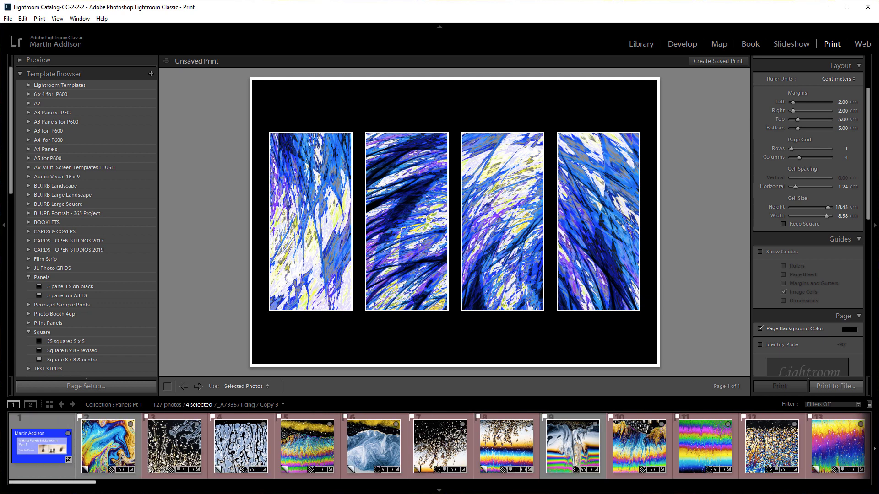
pyautogui.click(112, 453)
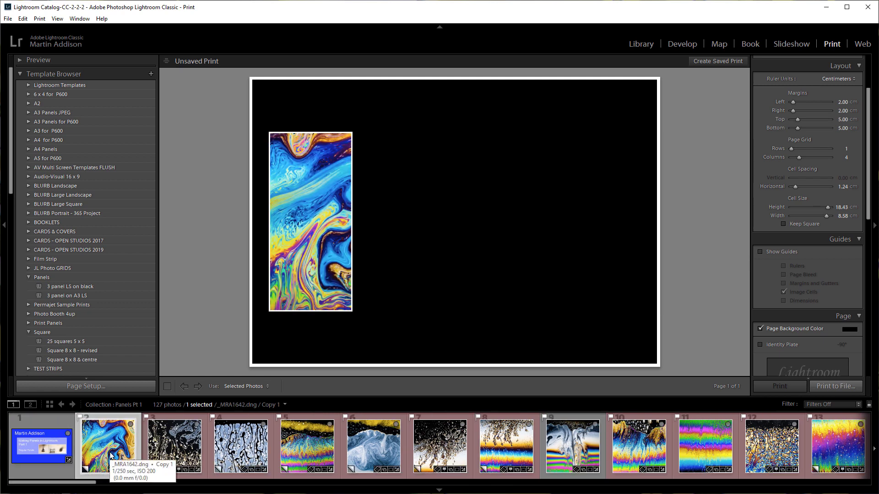
pyautogui.keyDown('shift'); pyautogui.click(243, 453); pyautogui.keyUp('shift')
pyautogui.keyDown('shift'); pyautogui.click(459, 446); pyautogui.keyUp('shift')
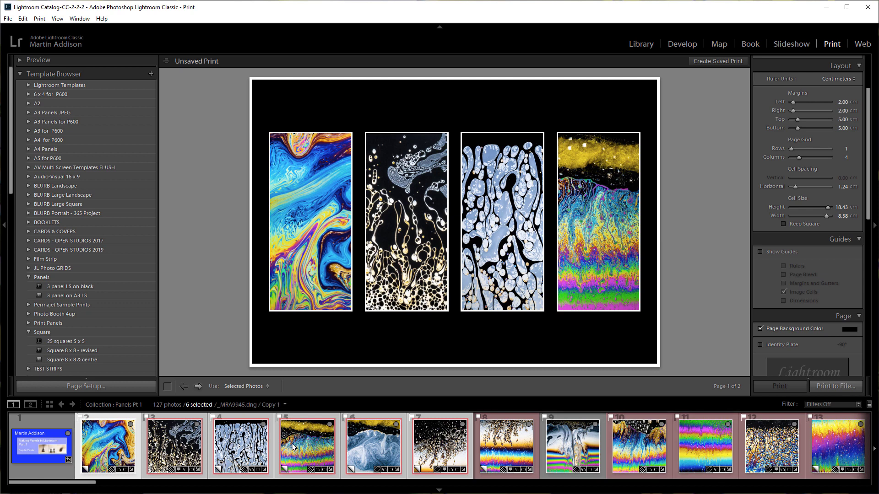
pyautogui.keyDown('shift'); pyautogui.click(842, 443); pyautogui.keyUp('shift')
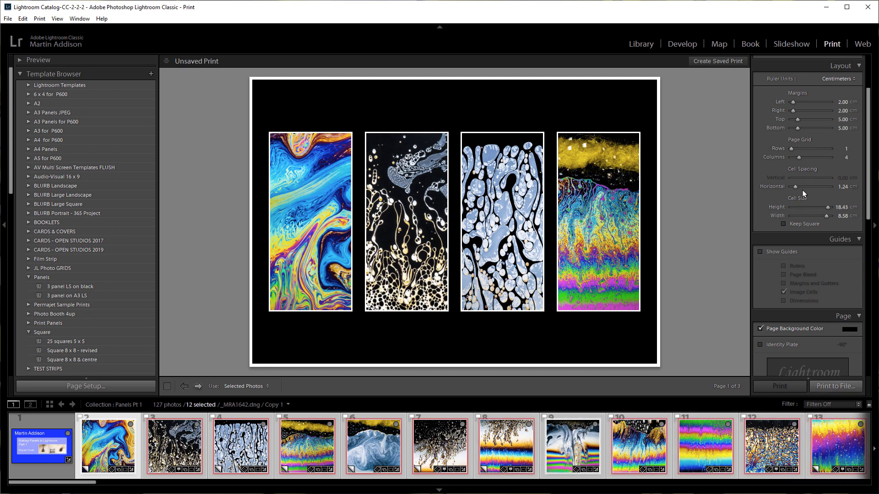
# Set the page grid to 3 rows and the margins to 2.09 cm left, 2.12 cm right, 0.28 cm top and 0.32 cm bottom
pyautogui.moveTo(790, 148); pyautogui.dragTo(791, 101)
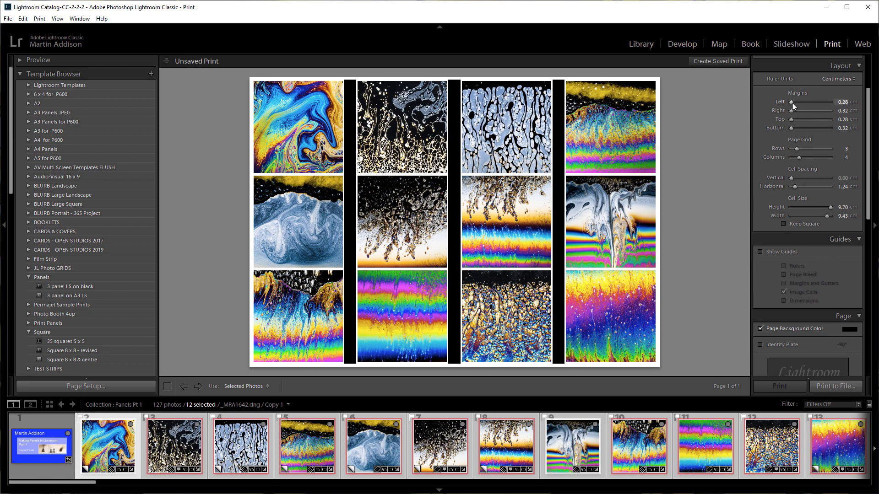
pyautogui.moveTo(790, 102)
pyautogui.mouseDown()
pyautogui.moveTo(794, 113)
pyautogui.moveTo(794, 105)
pyautogui.mouseUp()
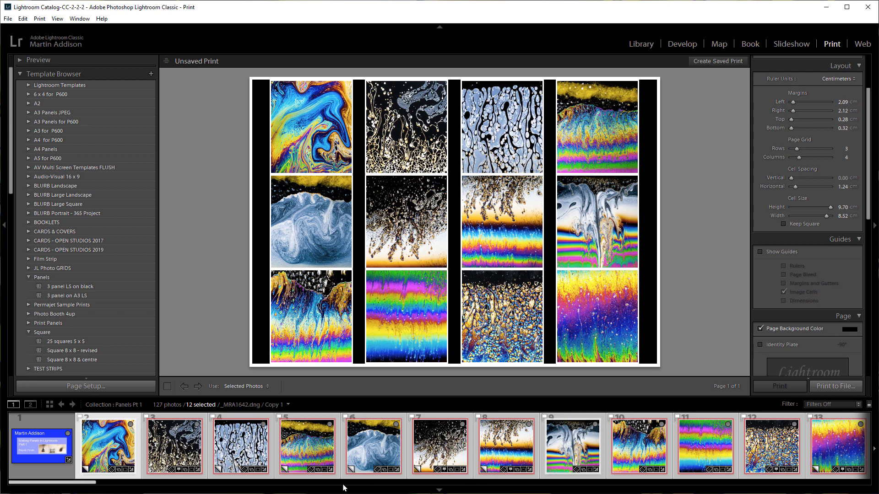
# Add photos 15, 18 and 20 to the selection and set the page grid to 5 columns
pyautogui.moveTo(78, 483); pyautogui.dragTo(127, 484)
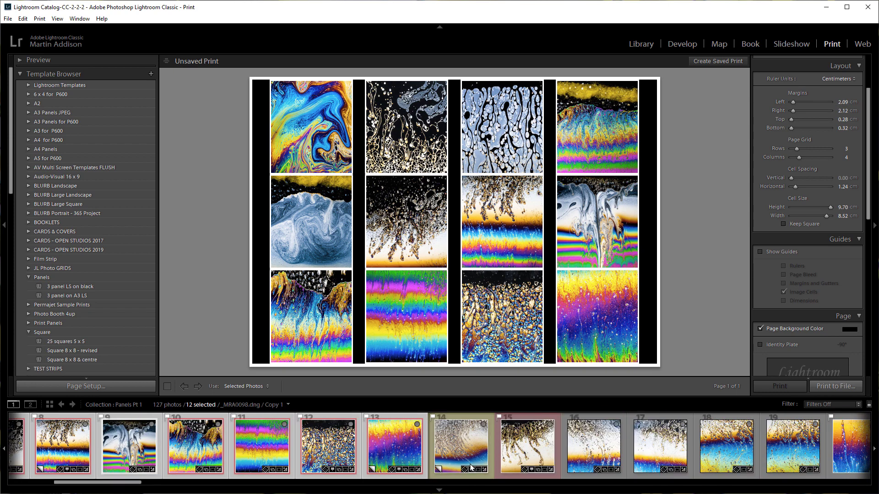
pyautogui.keyDown('ctrl'); pyautogui.click(540, 443); pyautogui.keyUp('ctrl')
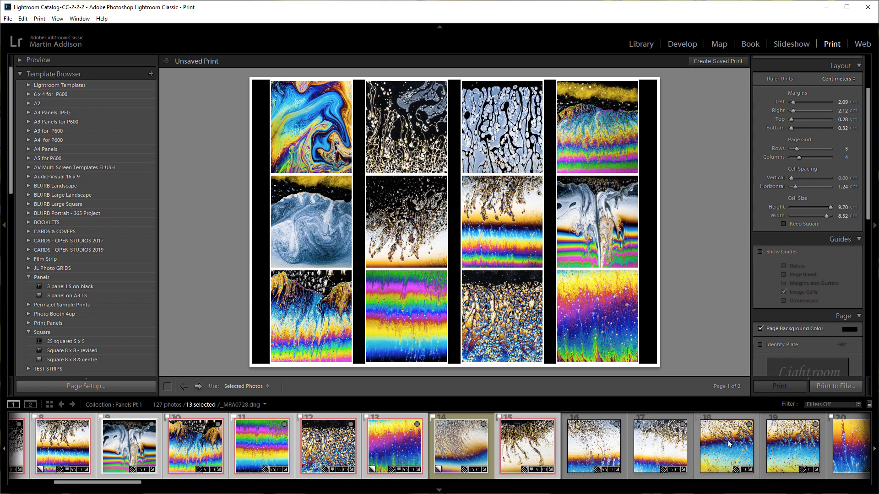
pyautogui.keyDown('ctrl'); pyautogui.click(727, 441); pyautogui.keyUp('ctrl')
pyautogui.keyDown('ctrl'); pyautogui.click(842, 443); pyautogui.keyUp('ctrl')
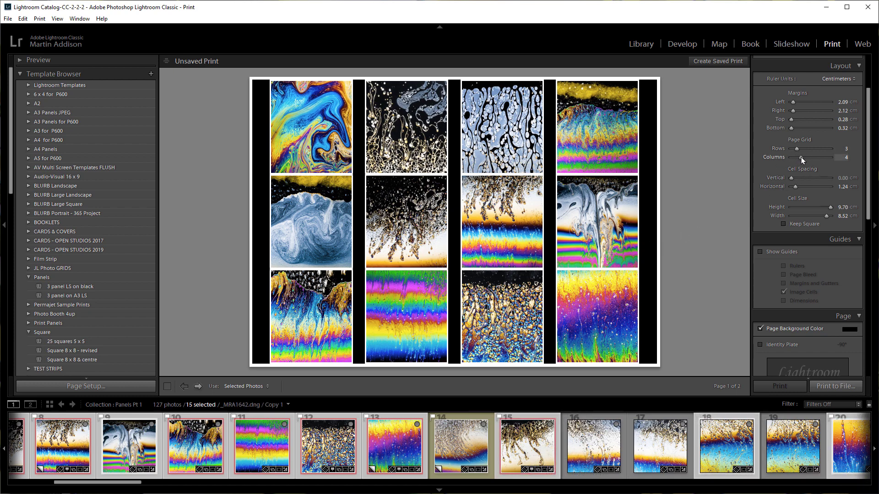
pyautogui.moveTo(801, 157); pyautogui.dragTo(802, 157)
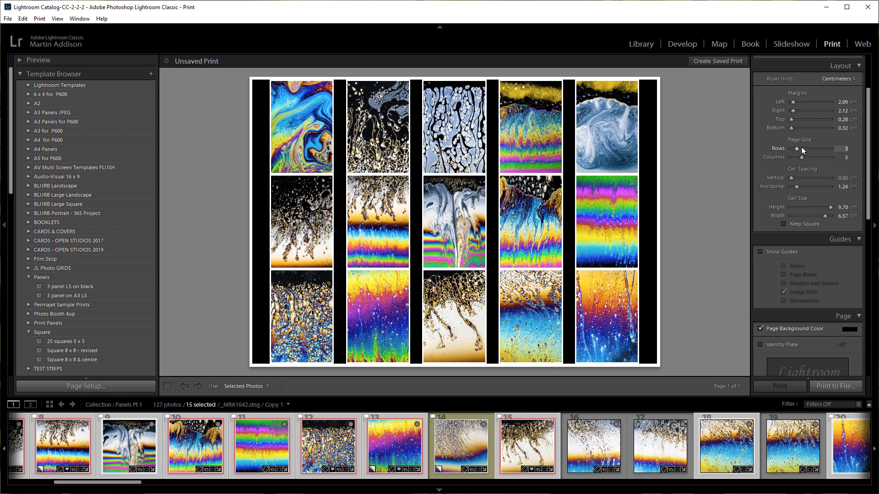
# Make the grid cells square by enabling Keep Square for the cell size
pyautogui.scroll(1, 831, 97)
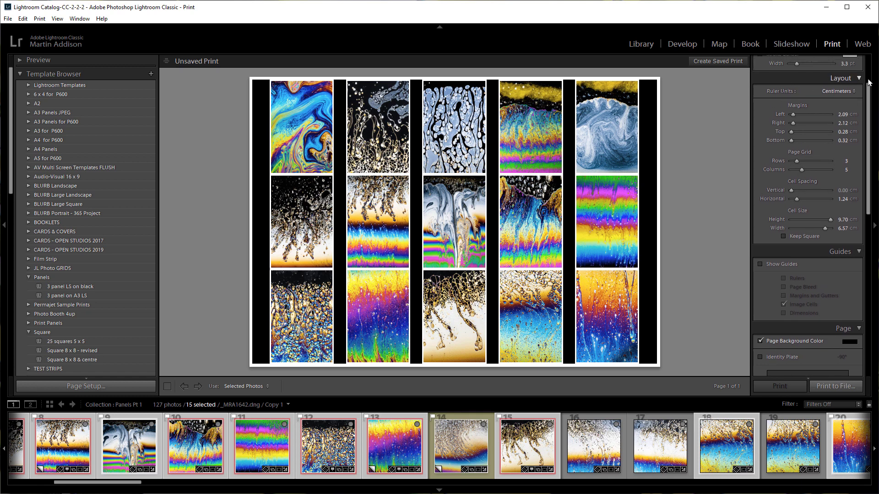
pyautogui.scroll(5, 868, 78)
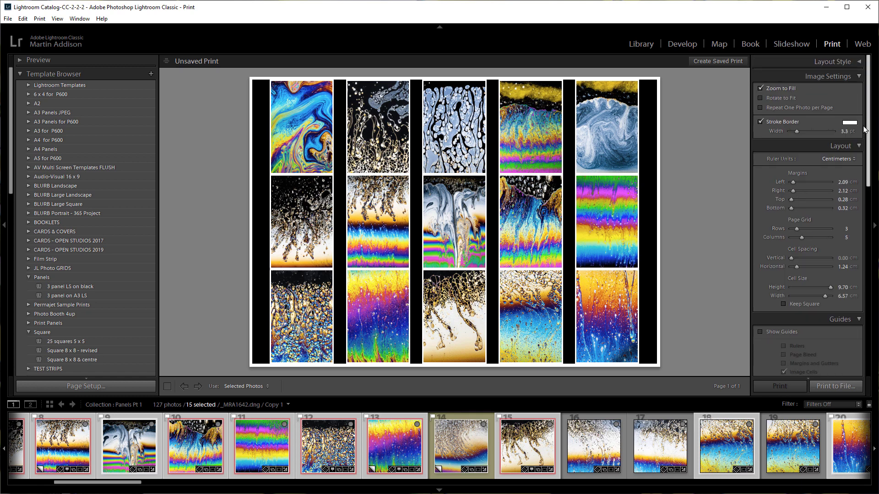
pyautogui.click(783, 304)
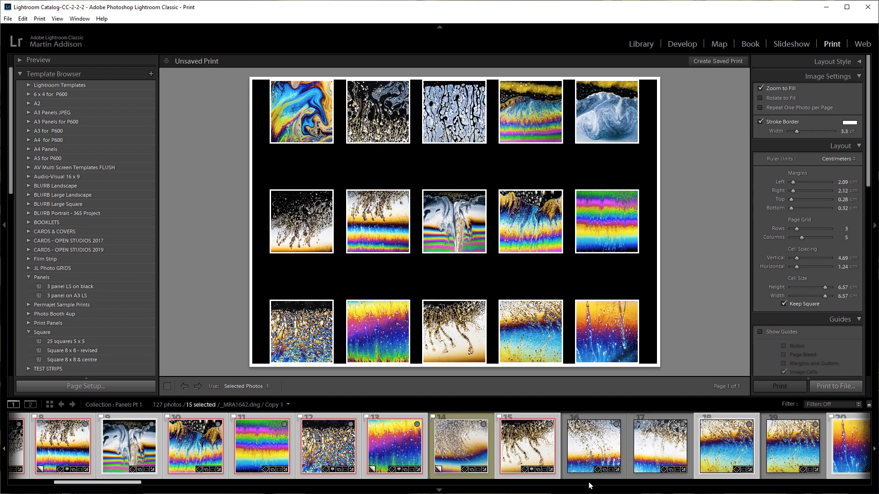
# Extend the selection to all bubble photos from 2 to 26 and set the page grid to 4 rows
pyautogui.moveTo(135, 482); pyautogui.dragTo(178, 482)
pyautogui.keyDown('shift'); pyautogui.click(581, 444); pyautogui.keyUp('shift')
pyautogui.keyDown('shift'); pyautogui.click(701, 450); pyautogui.keyUp('shift')
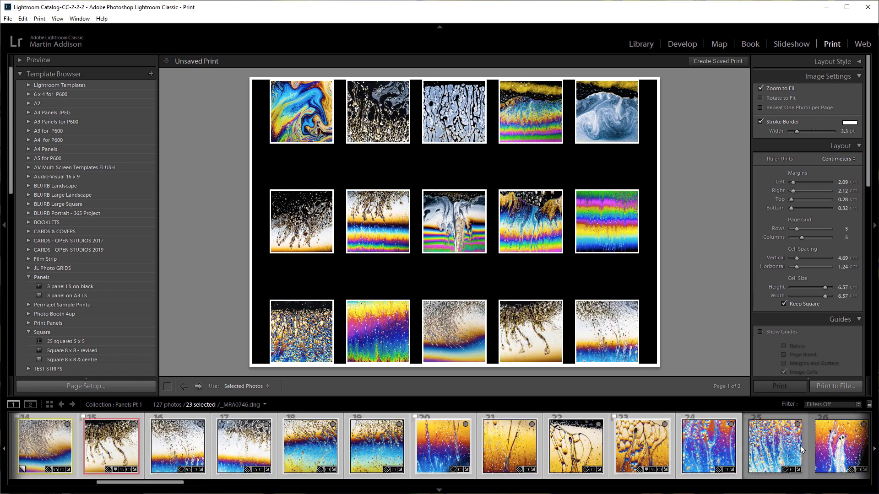
pyautogui.keyDown('shift'); pyautogui.click(837, 448); pyautogui.keyUp('shift')
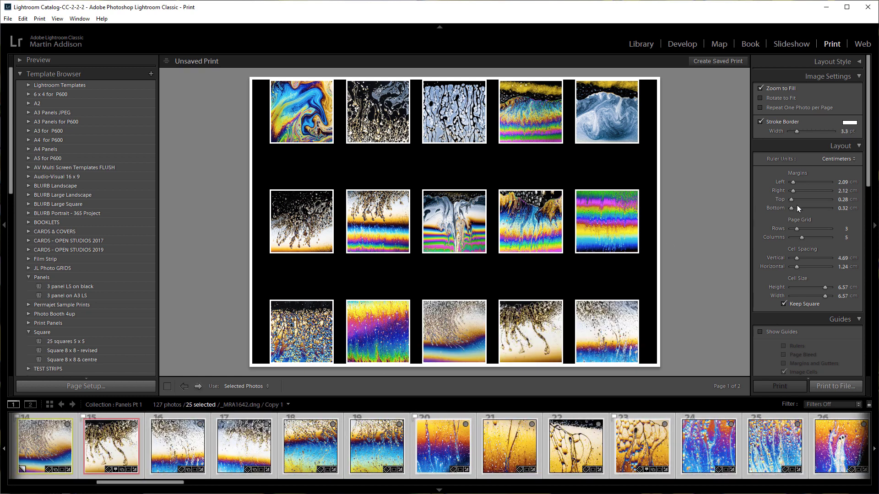
pyautogui.moveTo(794, 227); pyautogui.dragTo(798, 228)
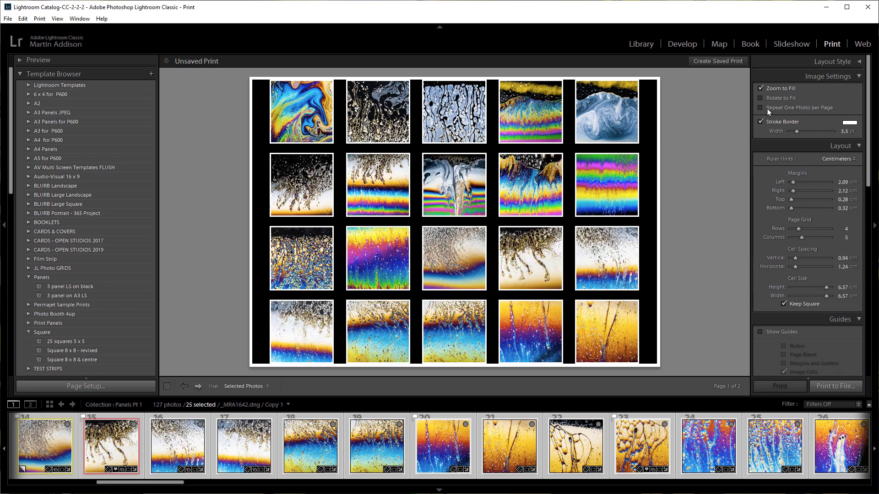
# Set the margins to 4.28 cm left, 5.20 cm right, 2.13 cm top and 1.55 cm bottom, with both cell spacings at 0 cm
pyautogui.moveTo(793, 183); pyautogui.dragTo(795, 191)
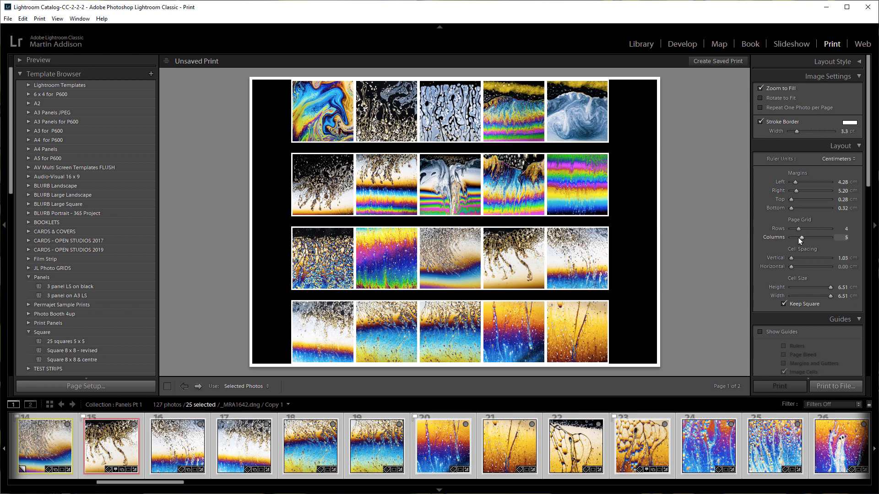
pyautogui.moveTo(799, 237); pyautogui.dragTo(798, 260)
pyautogui.moveTo(823, 287); pyautogui.dragTo(837, 285)
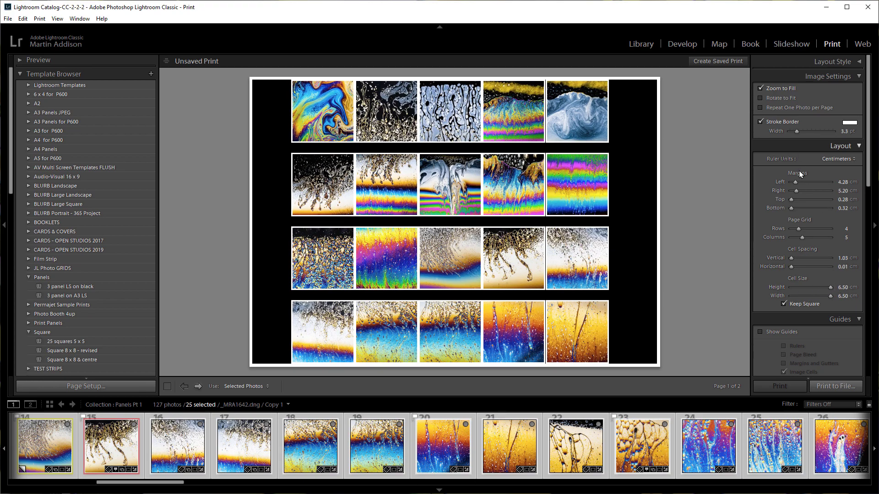
pyautogui.moveTo(793, 198); pyautogui.dragTo(793, 210)
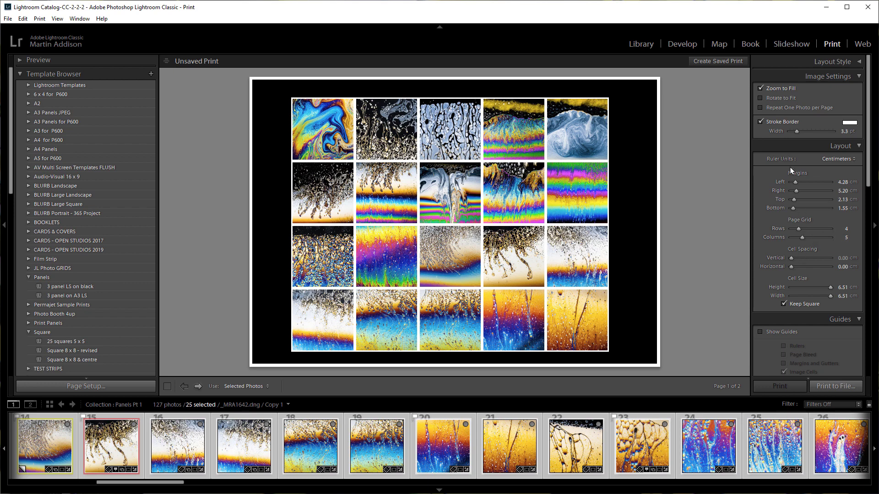
# Compare the square grid with and without its stroke border, and change the border colour to black
pyautogui.click(760, 122)
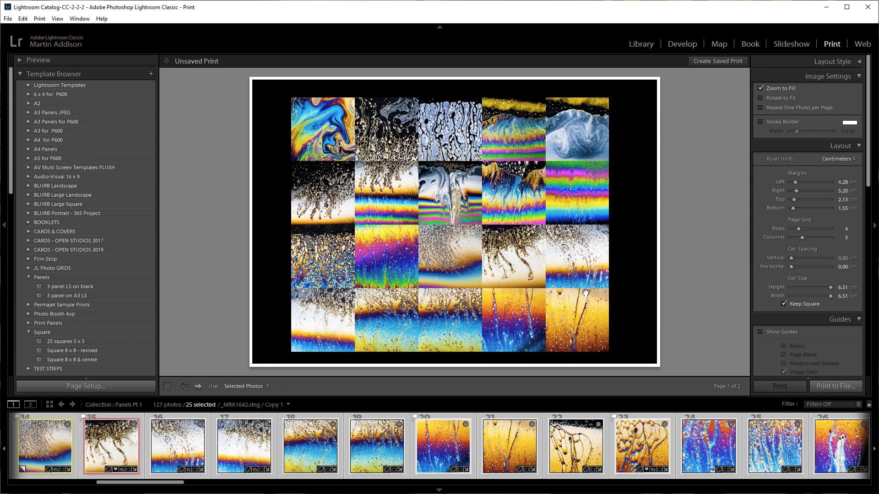
pyautogui.click(761, 120)
pyautogui.click(849, 122)
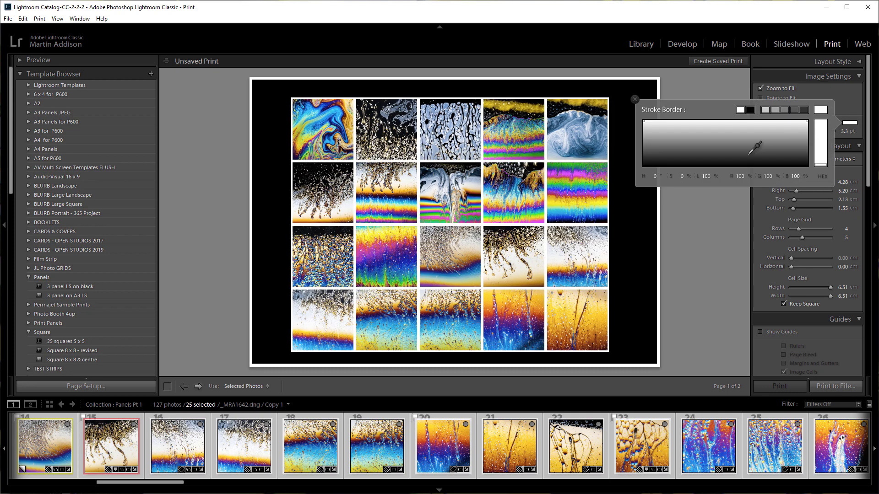
pyautogui.moveTo(749, 154); pyautogui.dragTo(747, 165)
pyautogui.click(635, 99)
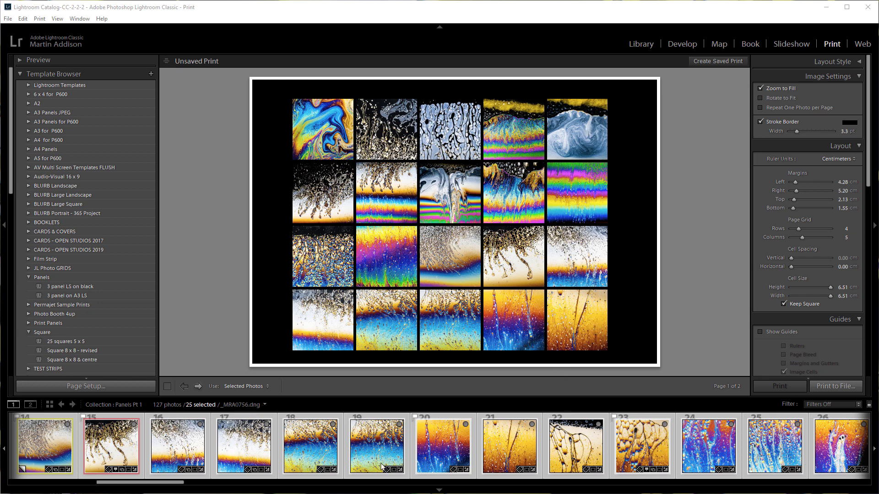
# Create a saved print of the five-by-four bubble grid named "Bubbles x 20"
pyautogui.moveTo(169, 484); pyautogui.dragTo(80, 483)
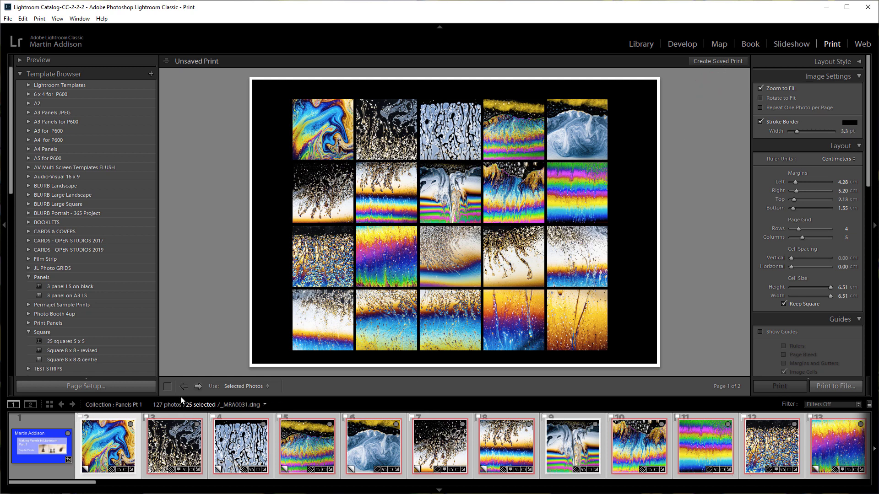
pyautogui.click(728, 63)
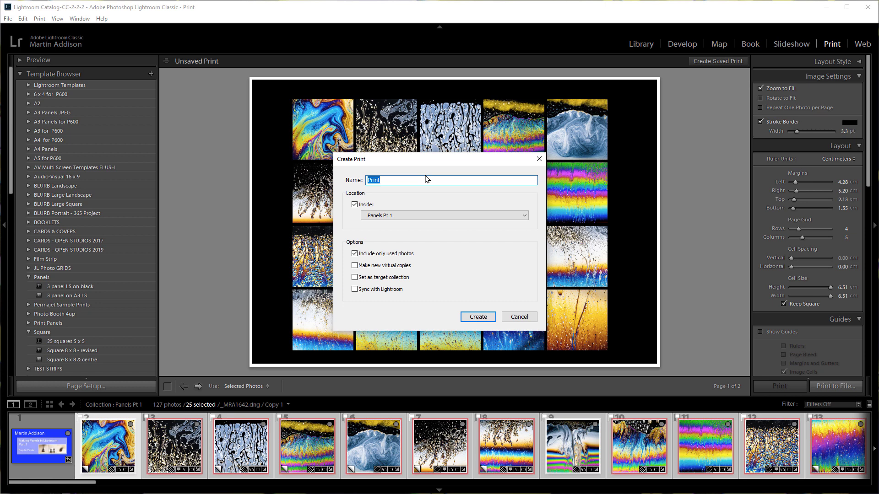
pyautogui.write('B')
pyautogui.write('ubbles x 20')
pyautogui.press('Return')
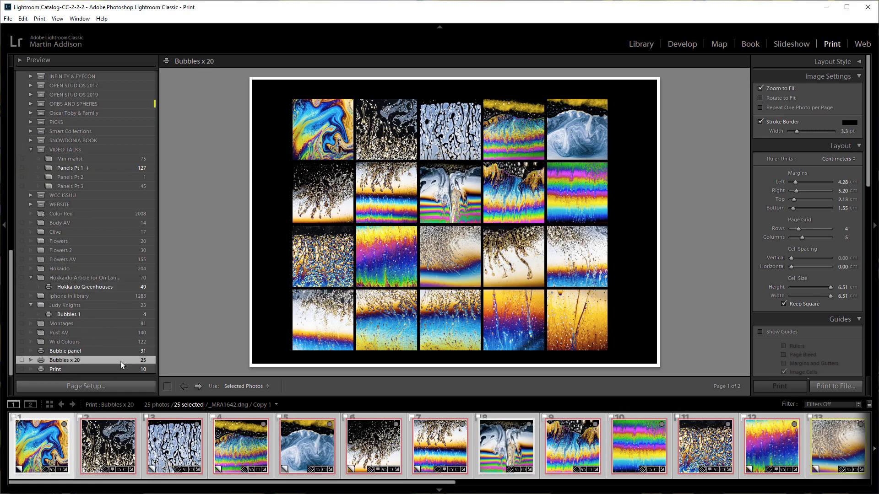
# Open the saved print Bubbles 1 to view its layout, and return to the saved print Bubbles x 20
pyautogui.moveTo(339, 484); pyautogui.dragTo(204, 466)
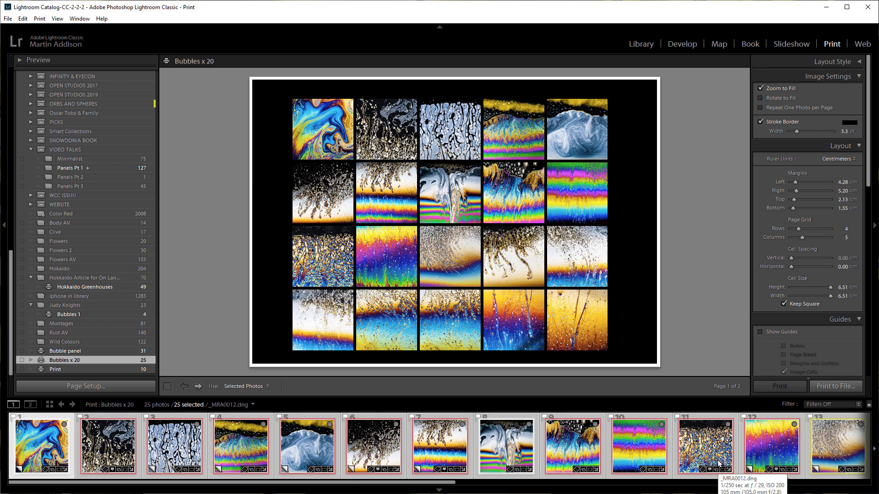
pyautogui.click(128, 315)
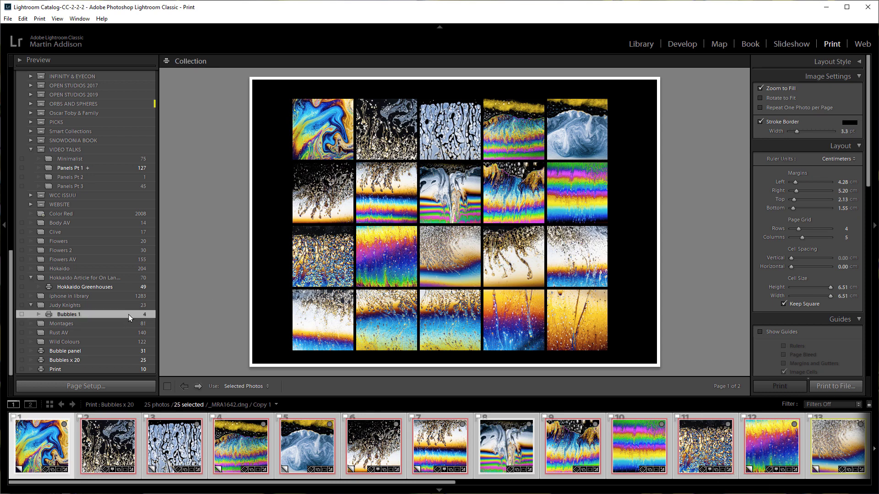
pyautogui.moveTo(12, 255); pyautogui.dragTo(23, 347)
pyautogui.click(51, 106)
pyautogui.click(47, 94)
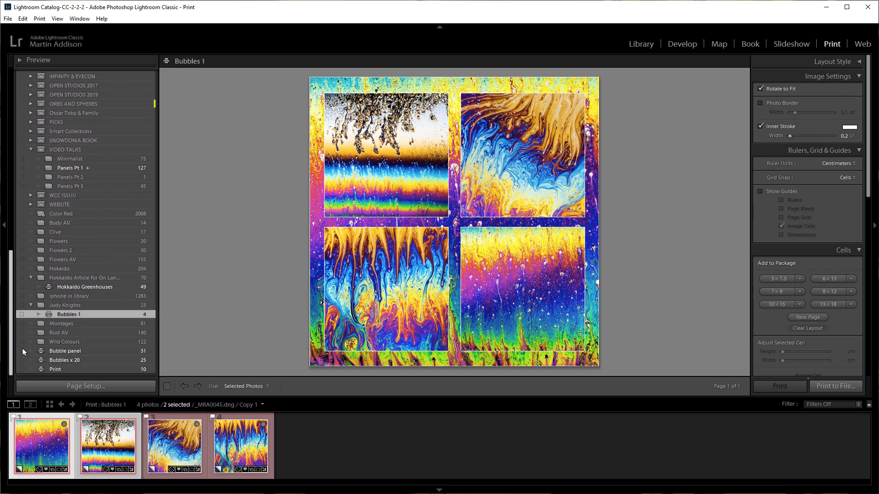
pyautogui.click(149, 362)
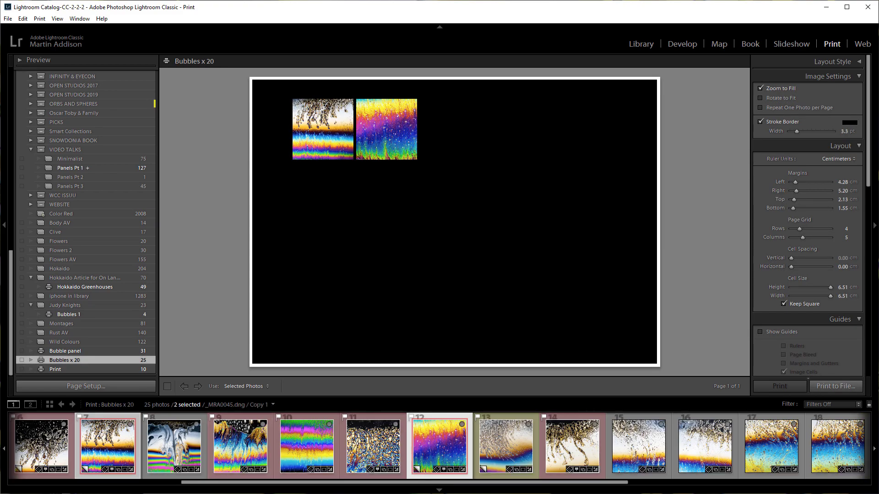
# Move the grey marbled photo with the rainbow-striped base from eighth to tenth place, and select all photos to fill the grid
pyautogui.hotkey('ctrl', 'a')
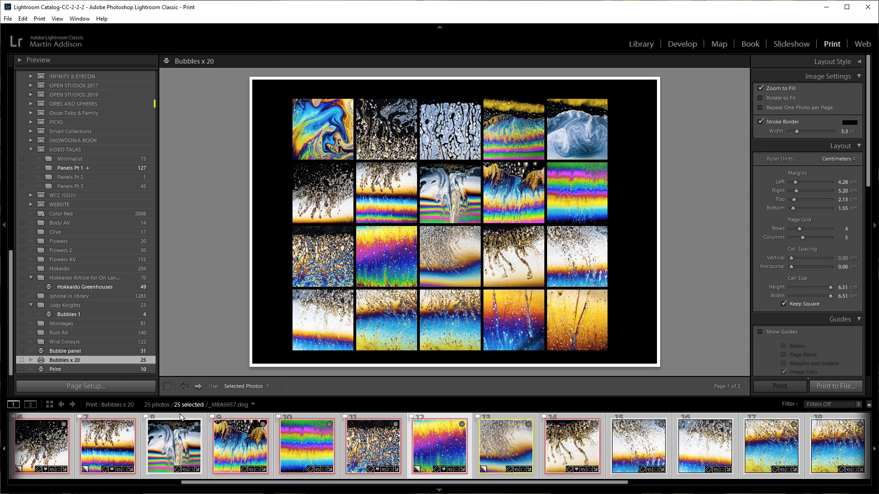
pyautogui.click(581, 126)
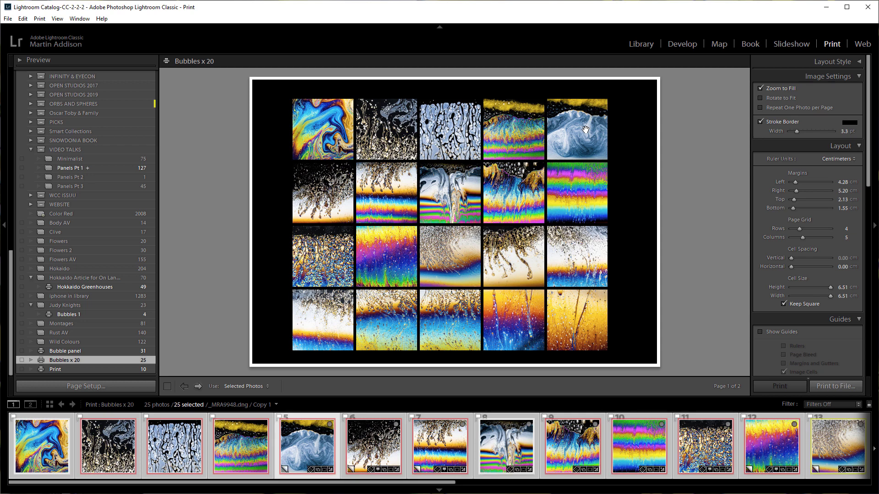
pyautogui.click(512, 419)
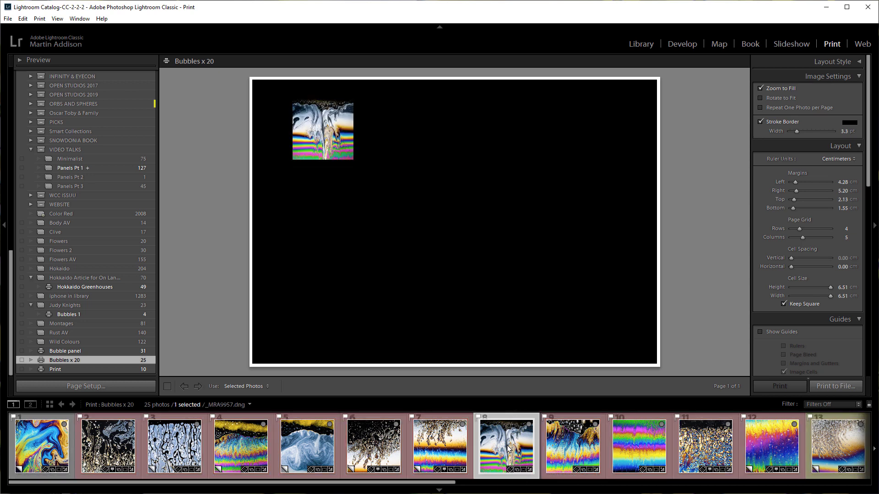
pyautogui.moveTo(512, 450); pyautogui.dragTo(627, 446)
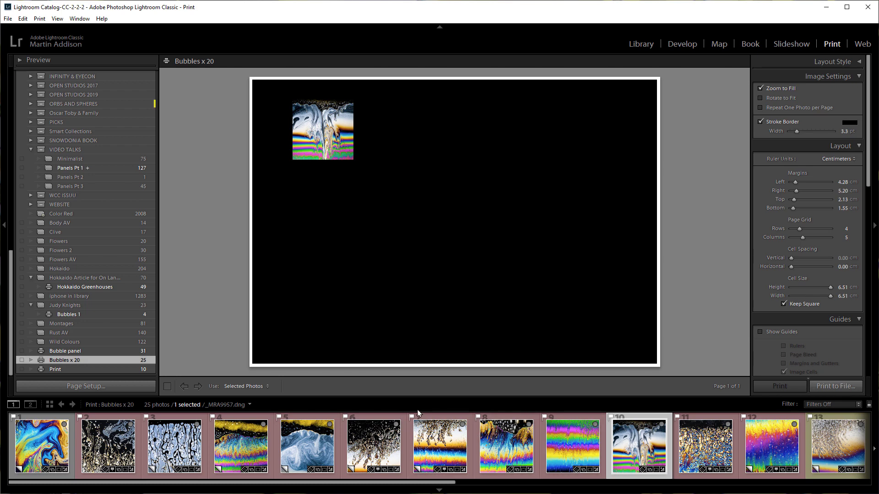
pyautogui.hotkey('ctrl', 'a')
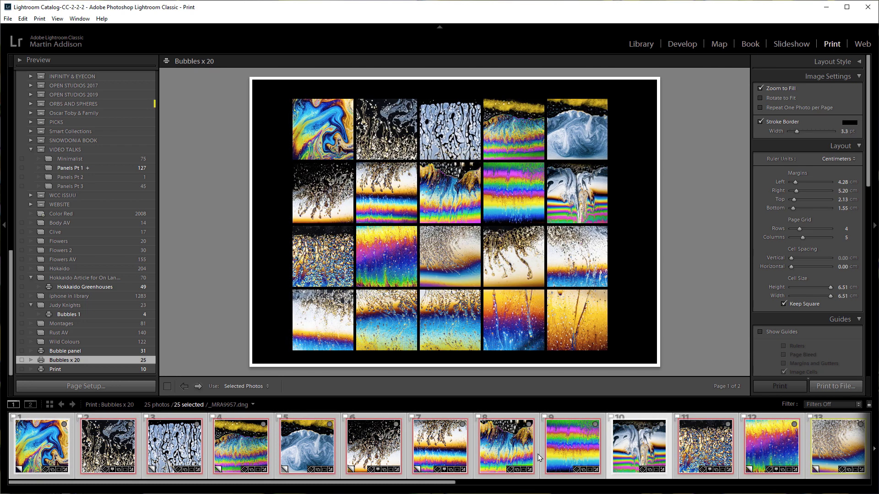
# Move the misty blue-grey photo from fifth to seventh place in the sequence and reselect all photos
pyautogui.click(320, 421)
pyautogui.moveTo(320, 423); pyautogui.dragTo(472, 452)
pyautogui.hotkey('ctrl', 'a')
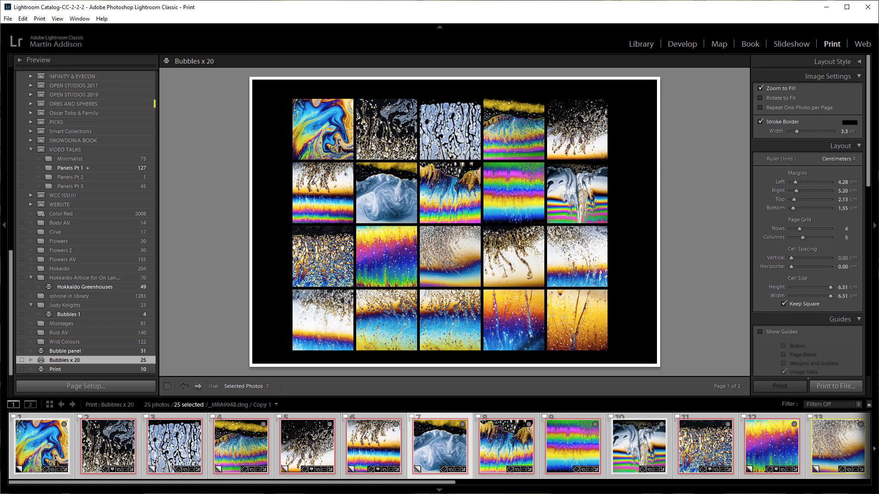
# Move the orange-to-blue photo from nineteenth to twentieth place in the sequence and reselect all photos
pyautogui.scroll(-5, 463, 417)
pyautogui.click(459, 417)
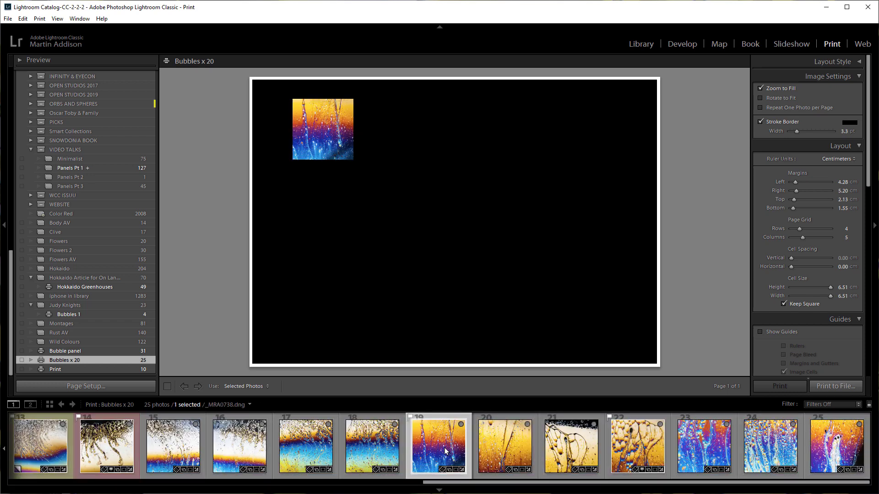
pyautogui.moveTo(447, 451); pyautogui.dragTo(531, 455)
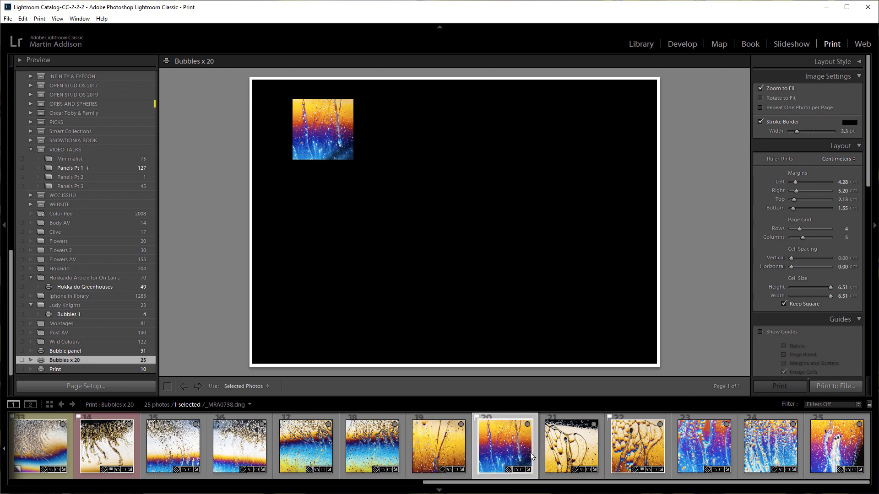
pyautogui.hotkey('ctrl', 'a')
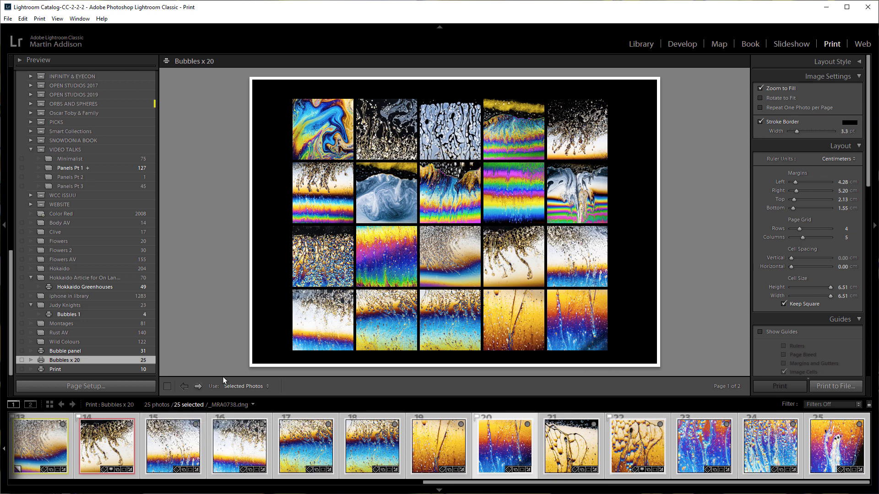
# Check the second page of the layout, and restrict the selection to the first 20 photos
pyautogui.click(198, 387)
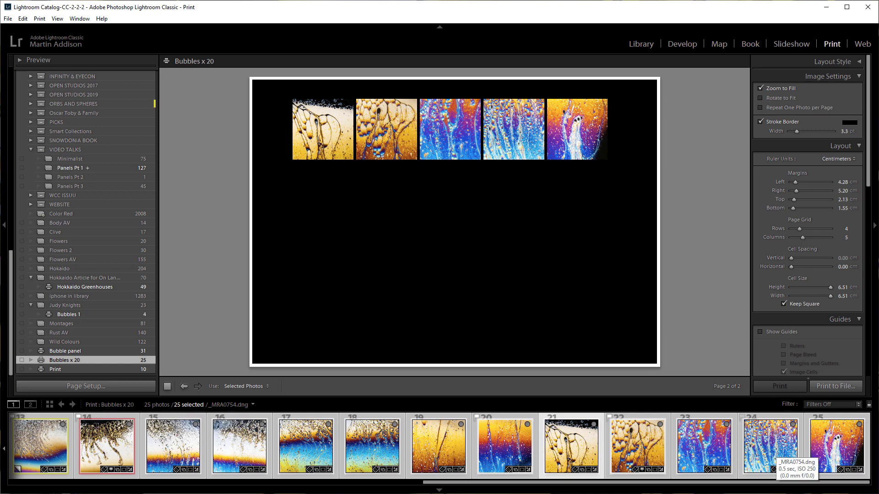
pyautogui.click(184, 387)
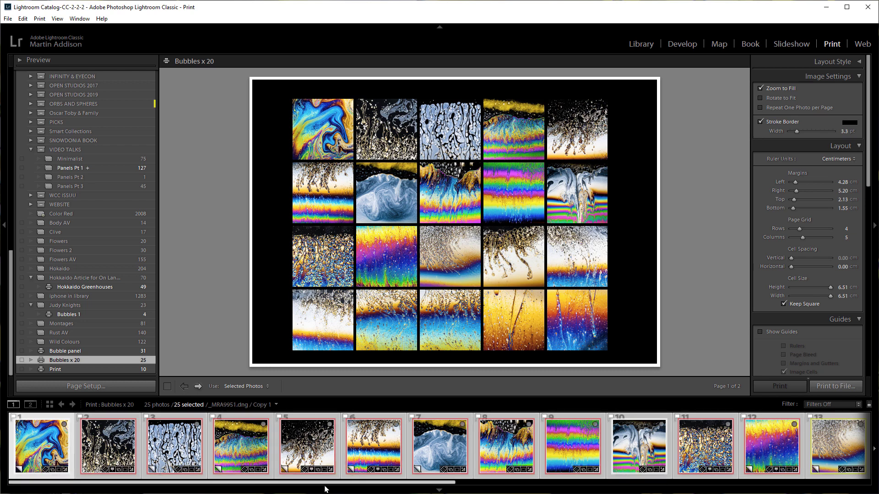
pyautogui.click(64, 428)
pyautogui.moveTo(188, 484); pyautogui.dragTo(603, 485)
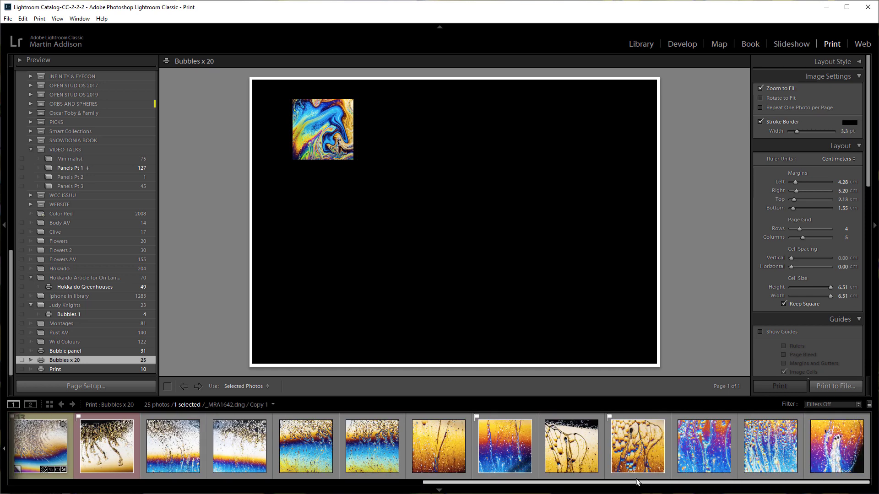
pyautogui.keyDown('shift'); pyautogui.click(518, 421); pyautogui.keyUp('shift')
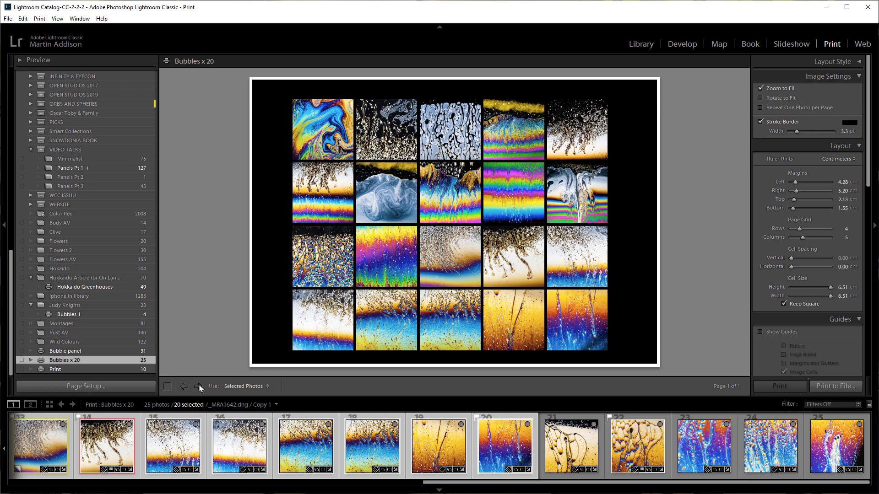
# Switch the print job's output to Printer to see its options, and set it back to JPEG File
pyautogui.scroll(-10, 860, 310)
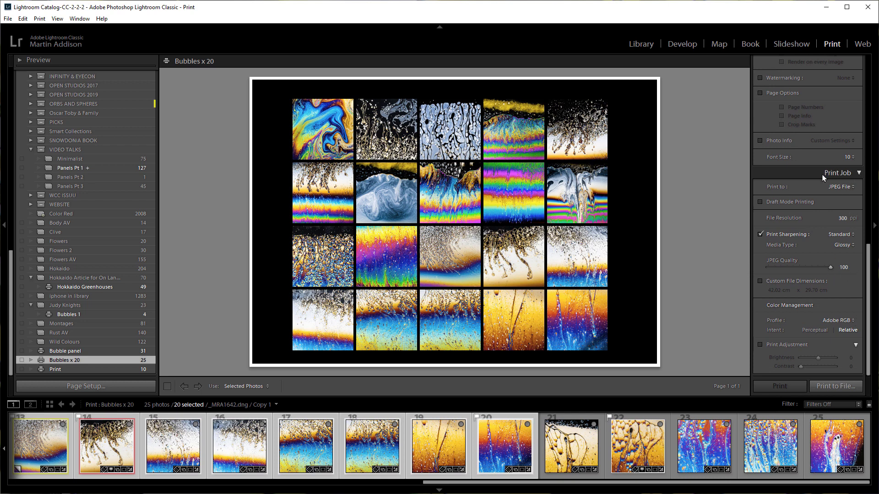
pyautogui.click(839, 188)
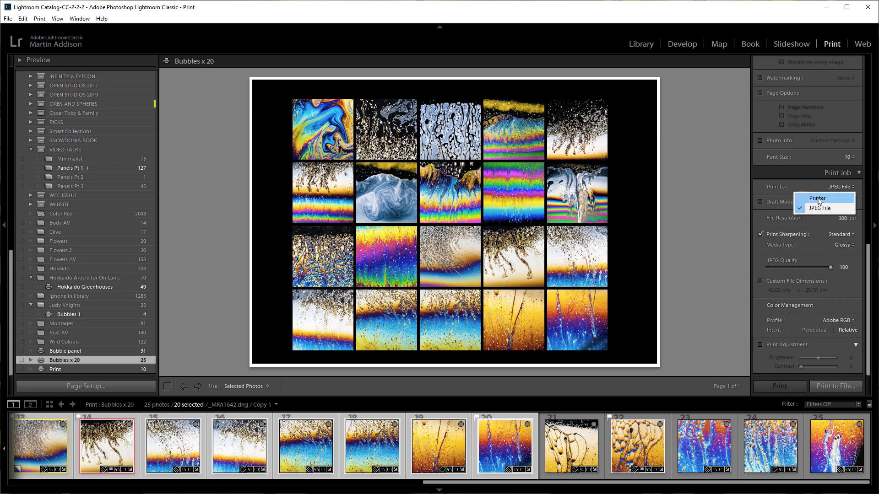
pyautogui.click(819, 199)
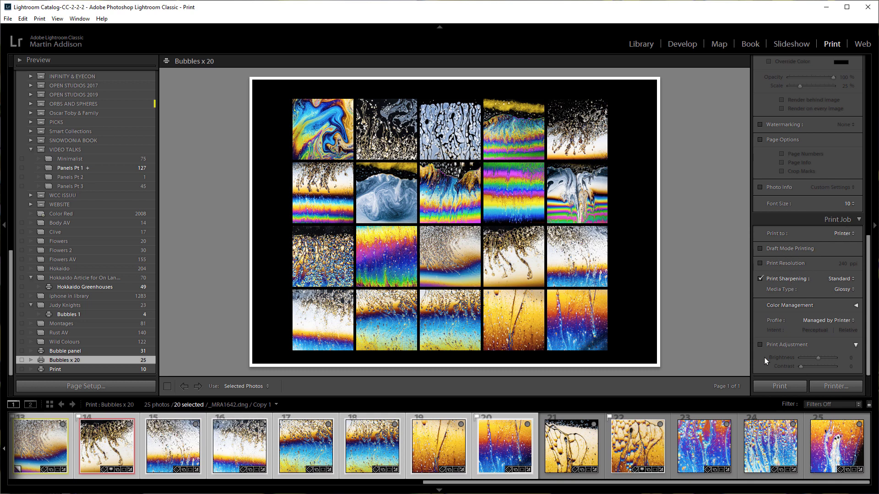
pyautogui.click(790, 386)
pyautogui.click(844, 231)
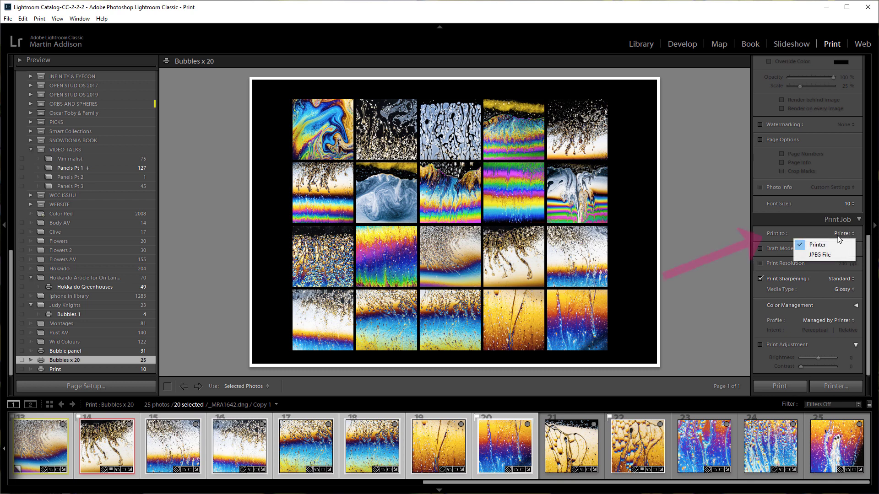
pyautogui.click(820, 255)
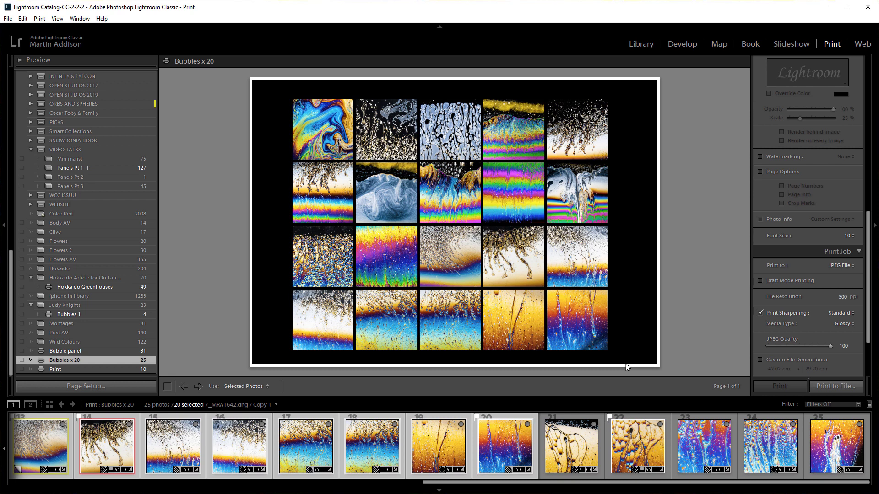
# Set the print sharpening to Standard and the media type to Glossy
pyautogui.scroll(-1, 824, 257)
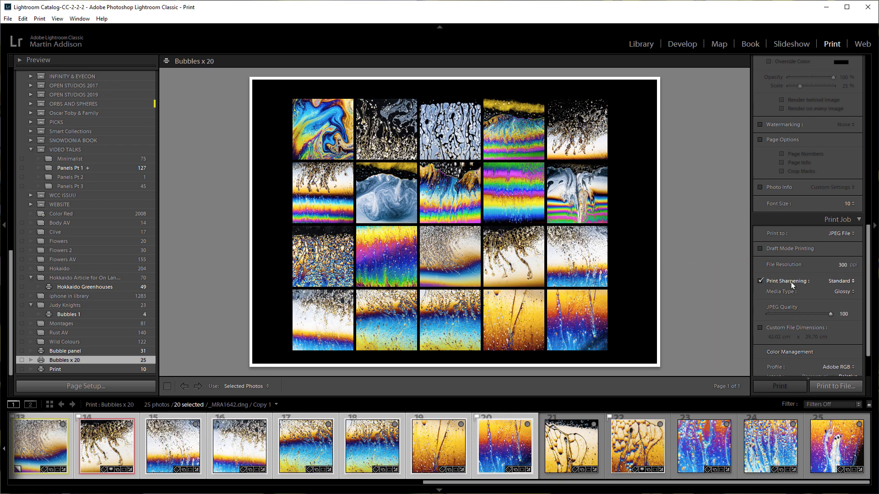
pyautogui.click(850, 283)
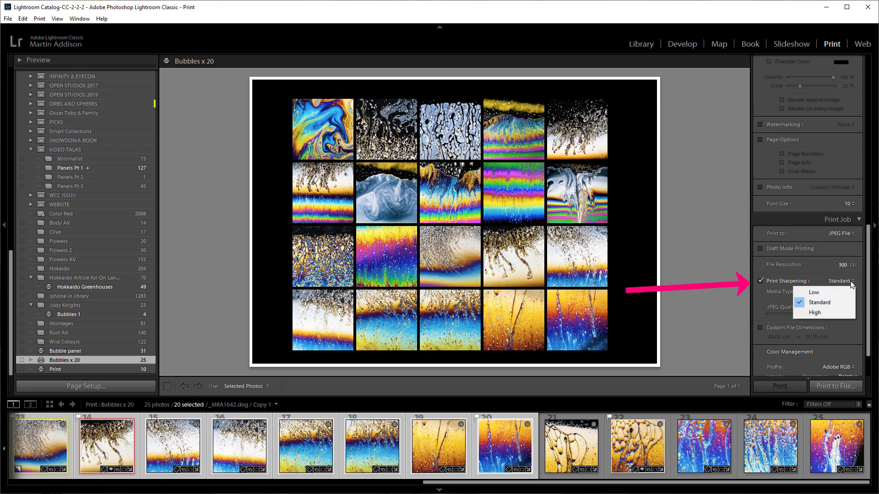
pyautogui.click(838, 303)
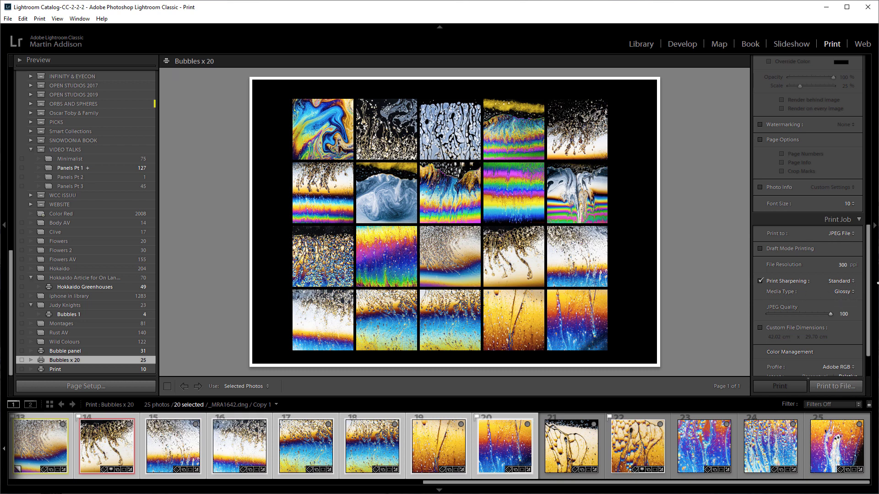
pyautogui.click(849, 296)
pyautogui.click(838, 303)
pyautogui.click(843, 292)
pyautogui.click(823, 313)
# Choose Adobe RGB as the colour profile for the JPEG output
pyautogui.scroll(-3, 867, 351)
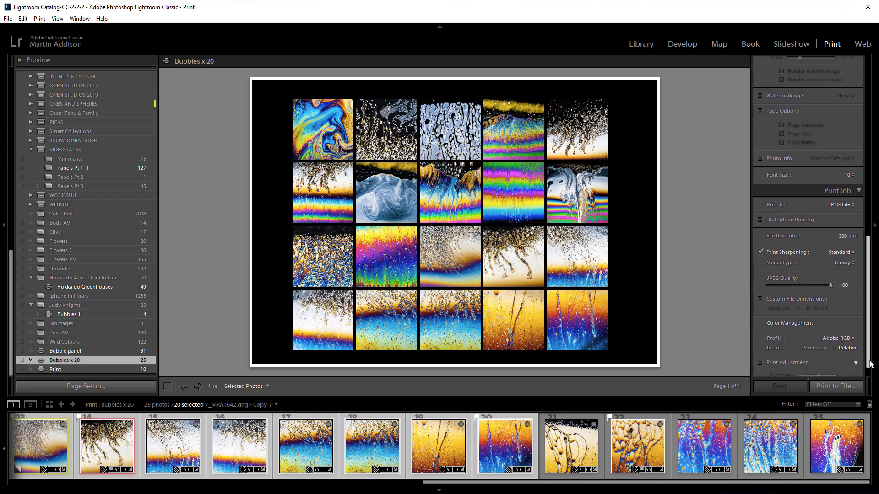
pyautogui.click(848, 327)
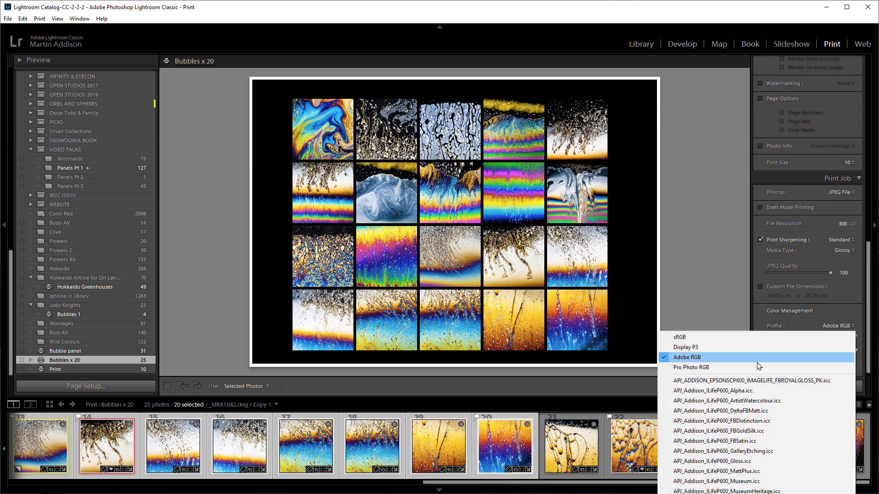
pyautogui.click(703, 359)
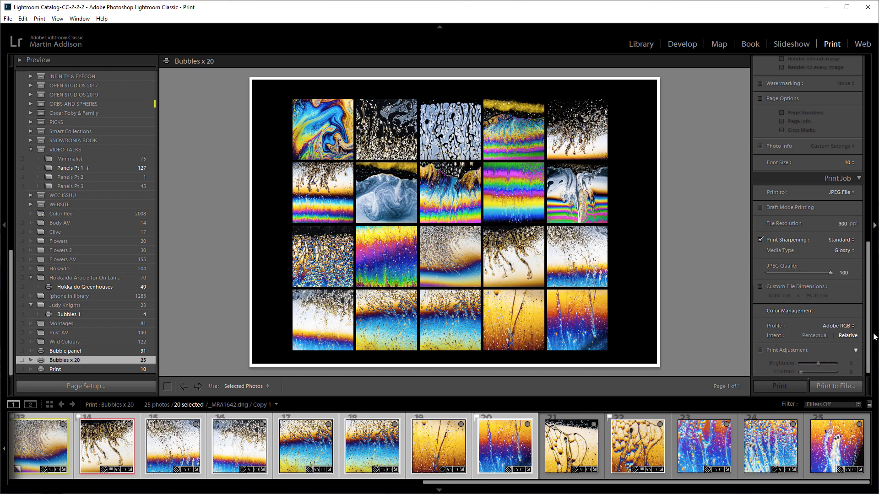
# Print the grid to a JPEG file named "Bubble panel" in the 20180615 folder under RAW 2020
pyautogui.scroll(-1, 868, 338)
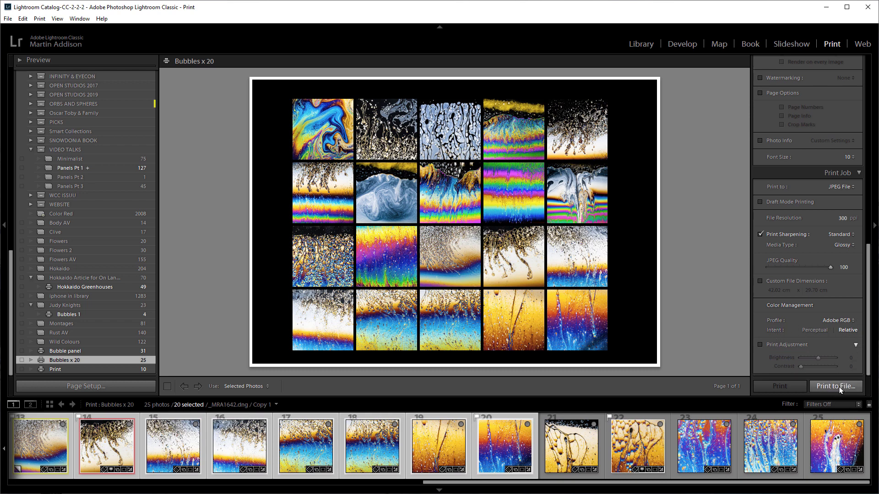
pyautogui.click(835, 387)
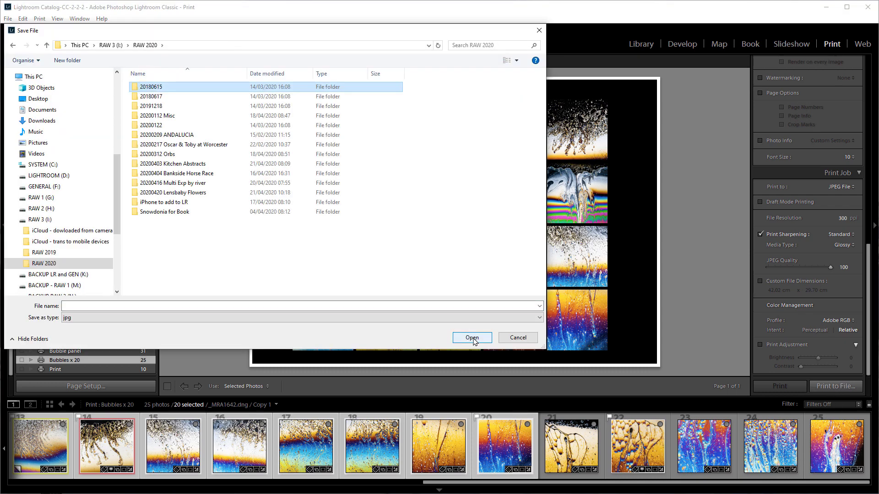
pyautogui.click(473, 338)
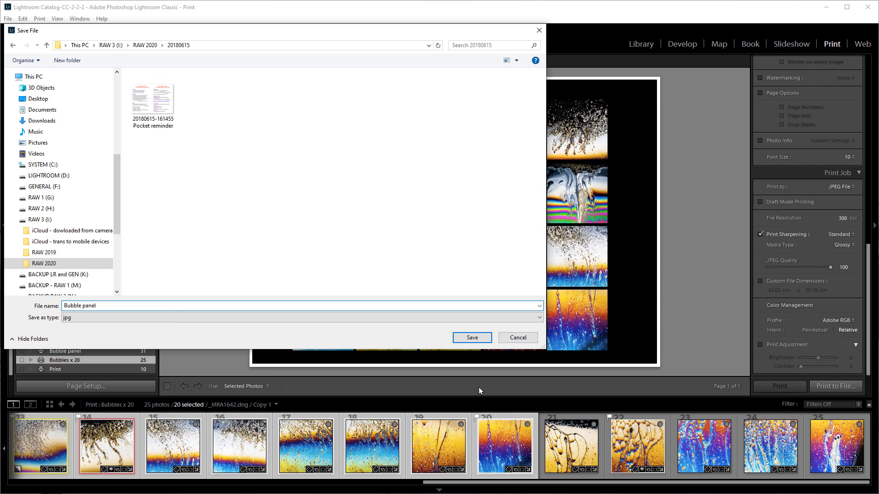
pyautogui.click(473, 339)
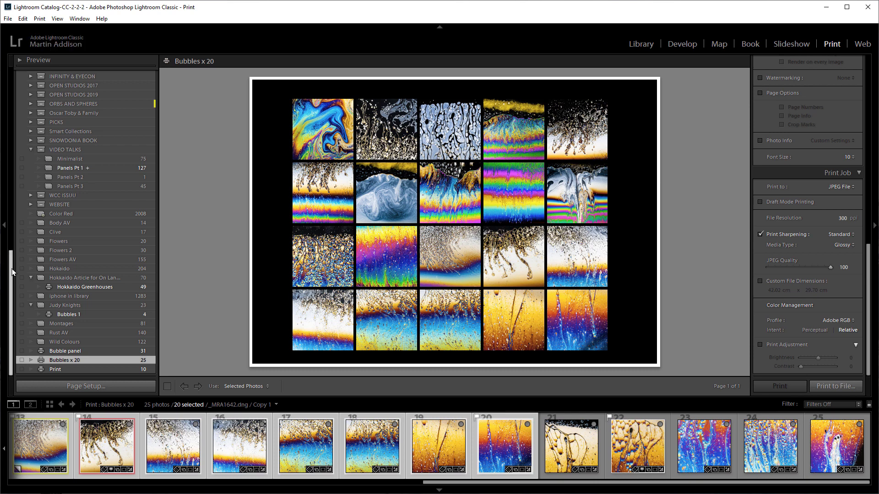
# Switch to the Library module and expand the RAW 2020 folder on the RAW 3 (I:) drive
pyautogui.moveTo(13, 275); pyautogui.dragTo(14, 164)
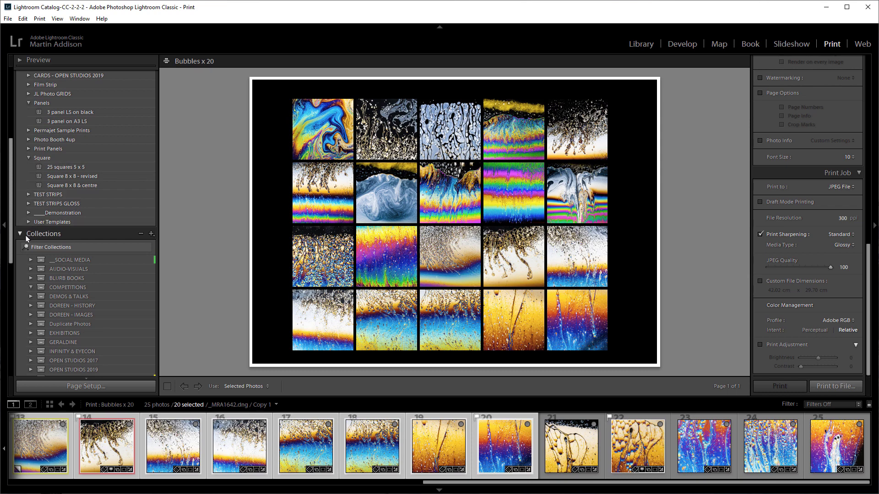
pyautogui.click(639, 44)
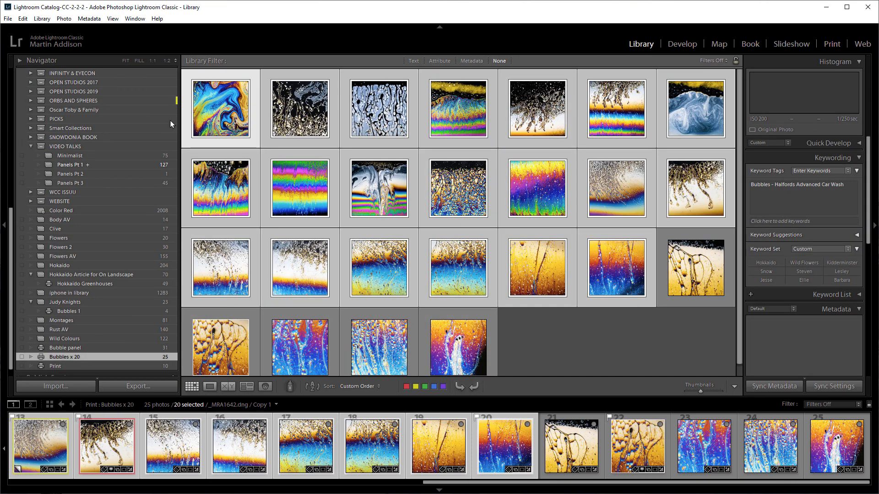
pyautogui.scroll(5, 23, 151)
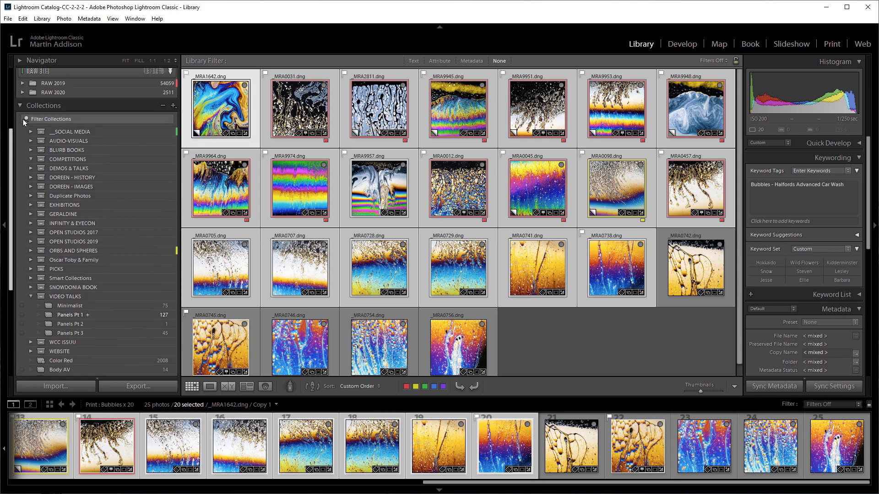
pyautogui.scroll(3, 23, 119)
pyautogui.click(23, 181)
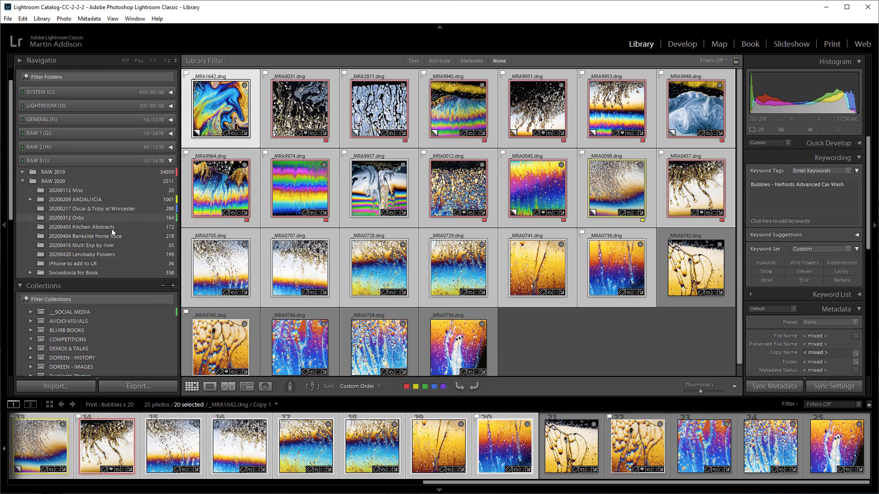
# Synchronize the RAW 2020 folder with importing new photos and scanning for metadata updates enabled
pyautogui.click(87, 180)
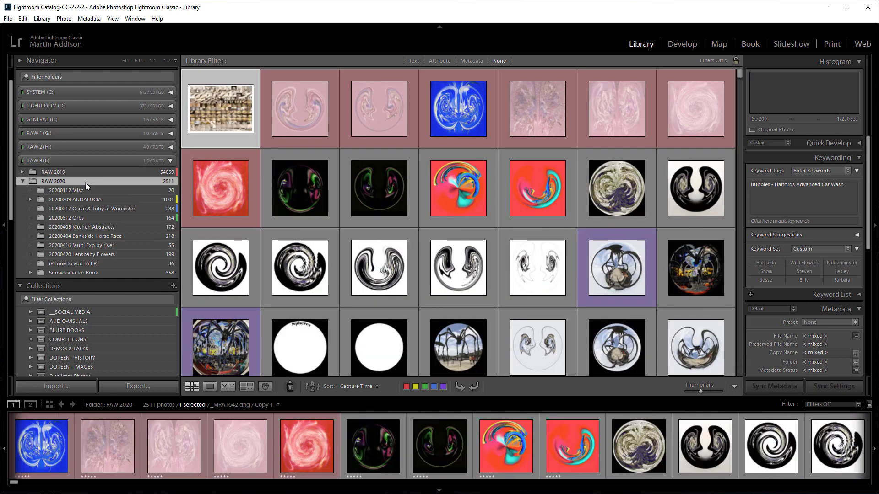
pyautogui.rightClick(86, 183)
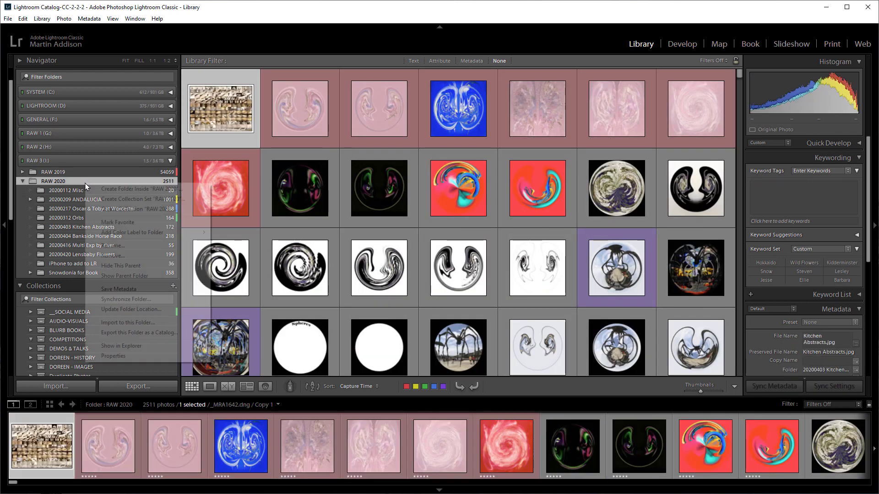
pyautogui.click(137, 302)
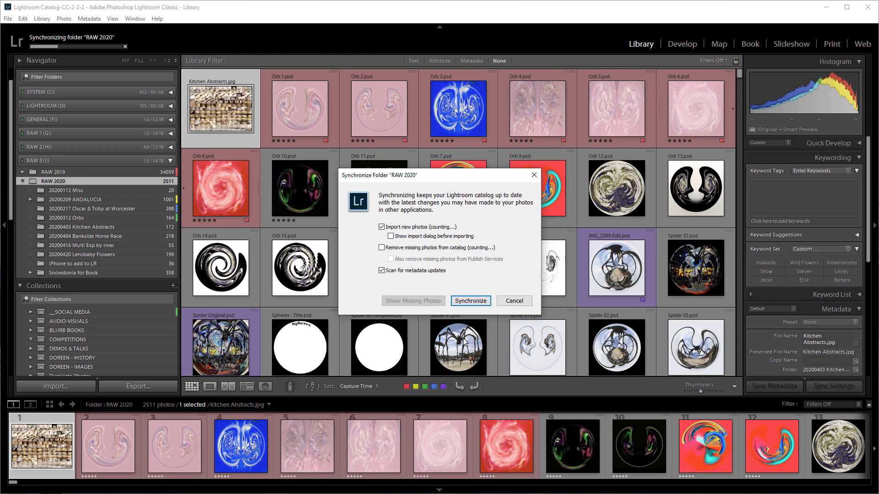
pyautogui.click(472, 301)
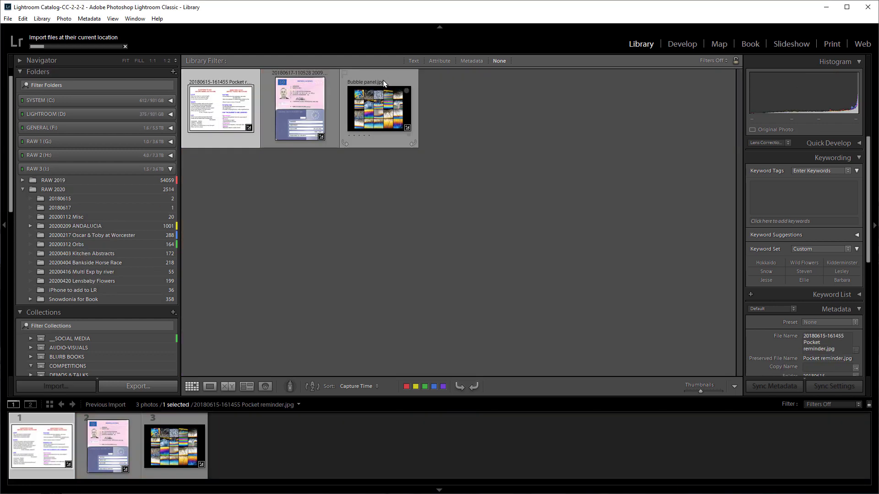
# Select Bubble panel.jpg in the 20180615 folder and display it in Loupe view
pyautogui.click(386, 82)
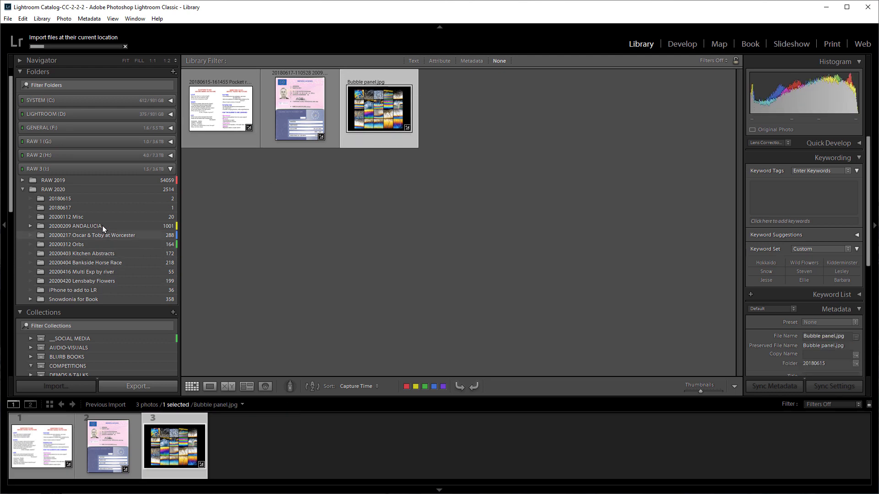
pyautogui.click(90, 199)
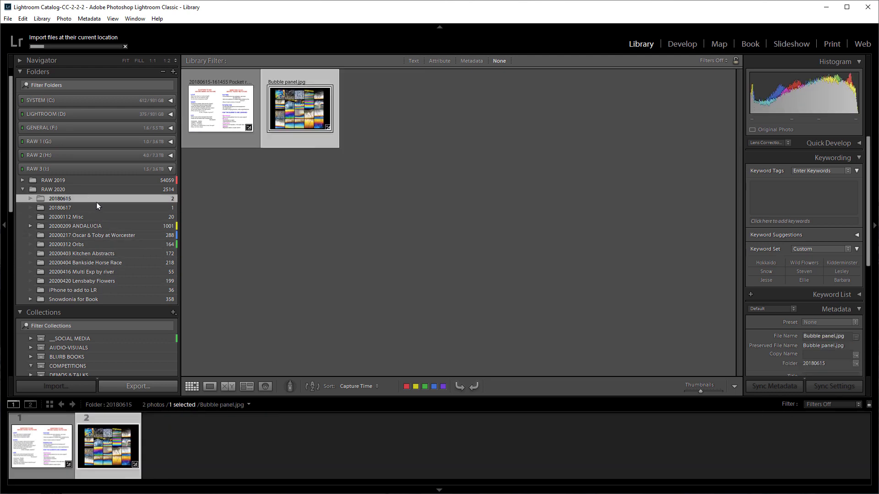
pyautogui.press('e')
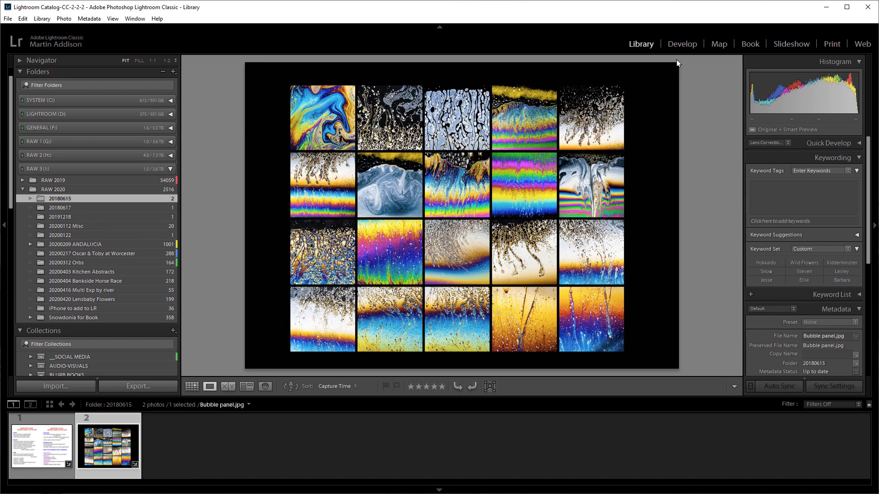
# Crop Bubble panel.jpg in the Develop module so only a narrow black border remains around the photo grid
pyautogui.click(682, 44)
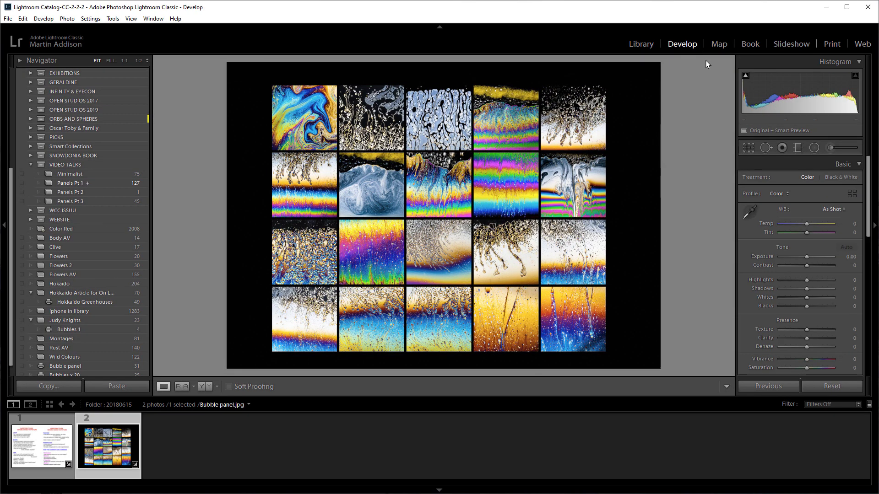
pyautogui.click(748, 147)
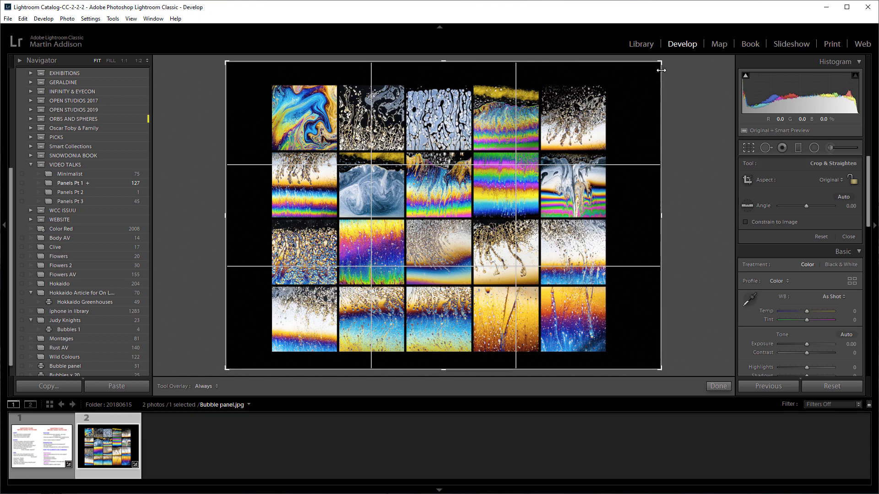
pyautogui.moveTo(661, 59); pyautogui.dragTo(636, 70)
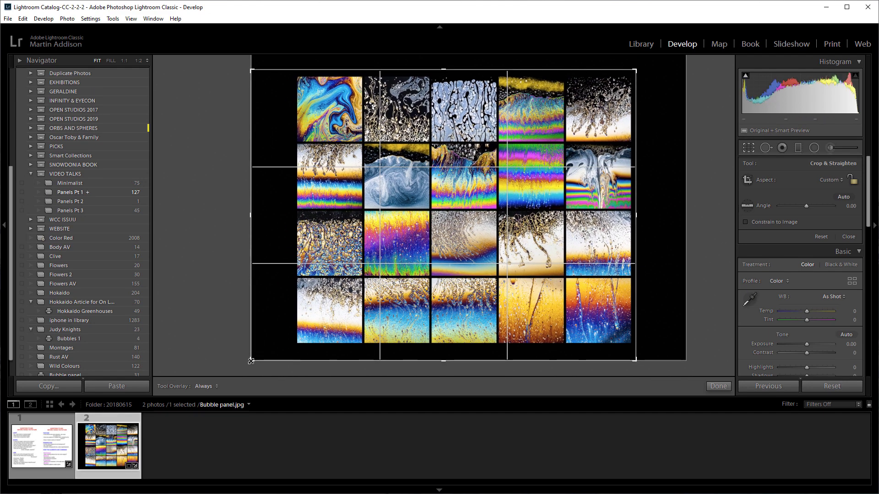
pyautogui.moveTo(252, 360); pyautogui.dragTo(271, 355)
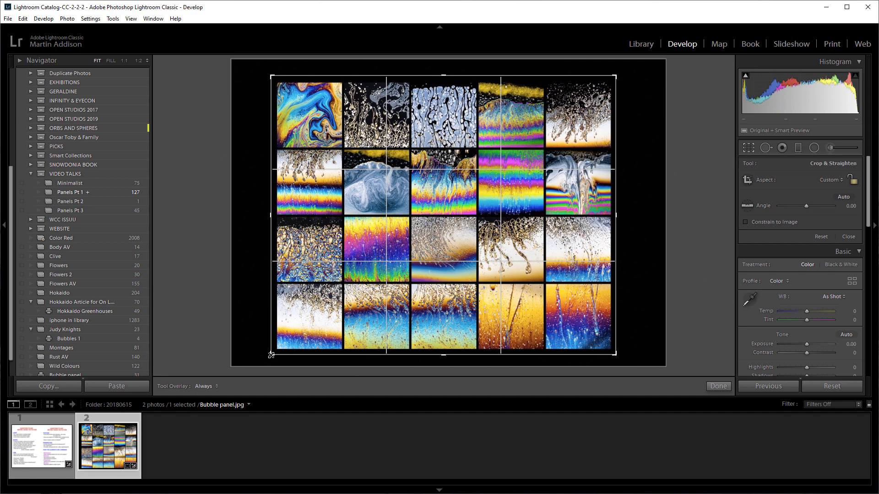
pyautogui.click(753, 146)
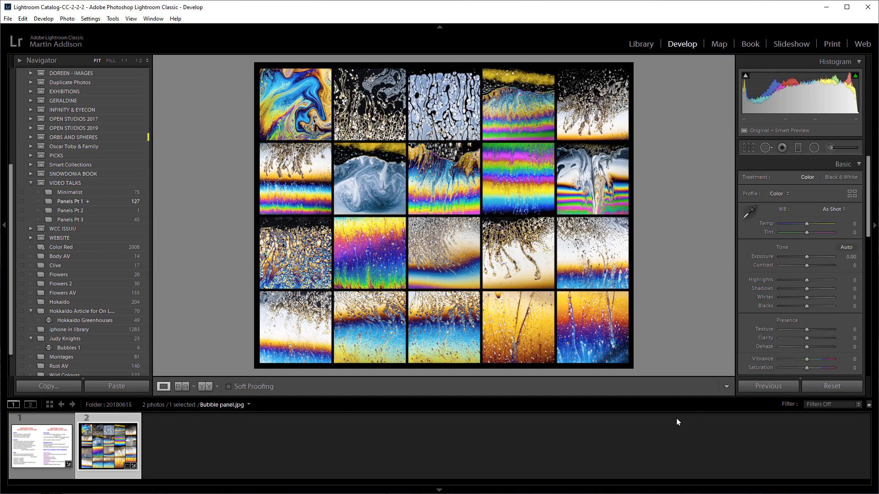
# Switch to the Print module and open the Panels Pt 1 collection in the VIDEO TALKS set
pyautogui.click(831, 44)
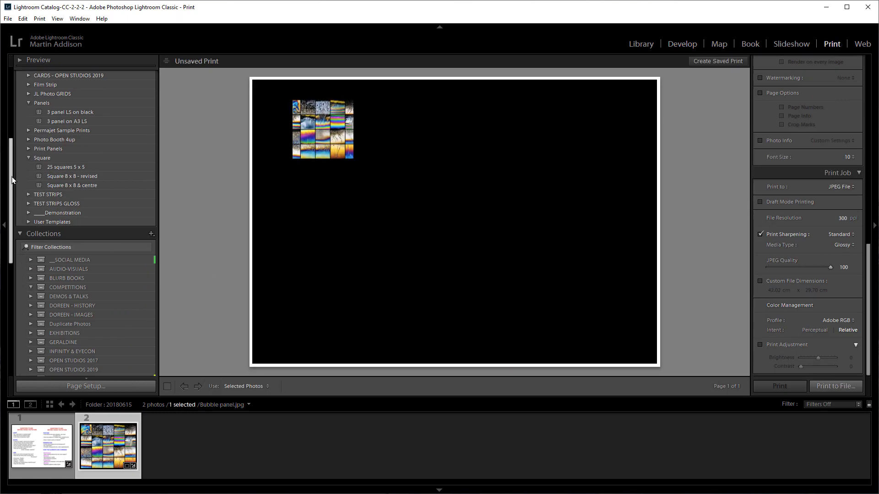
pyautogui.scroll(-3, 13, 210)
pyautogui.moveTo(13, 210); pyautogui.dragTo(12, 296)
pyautogui.click(70, 168)
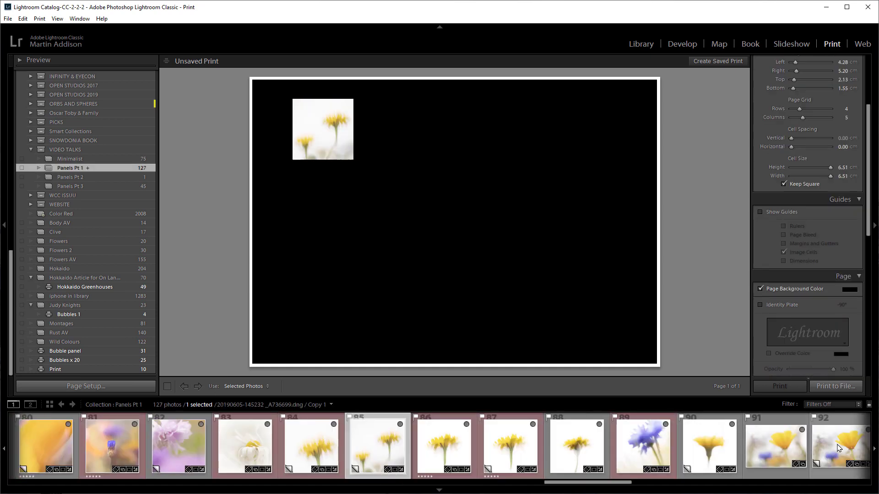
pyautogui.keyDown('shift'); pyautogui.click(838, 453); pyautogui.keyUp('shift')
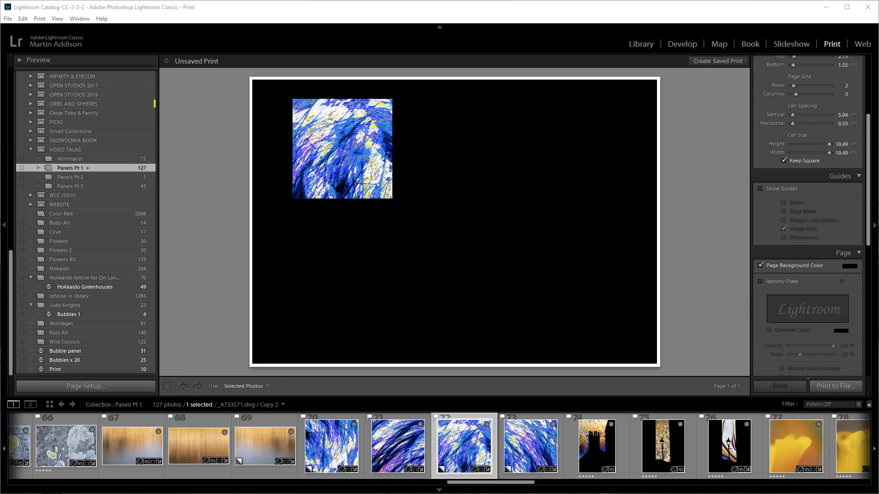
# Set the page orientation to Portrait in the print setup, keeping A3 paper
pyautogui.click(92, 387)
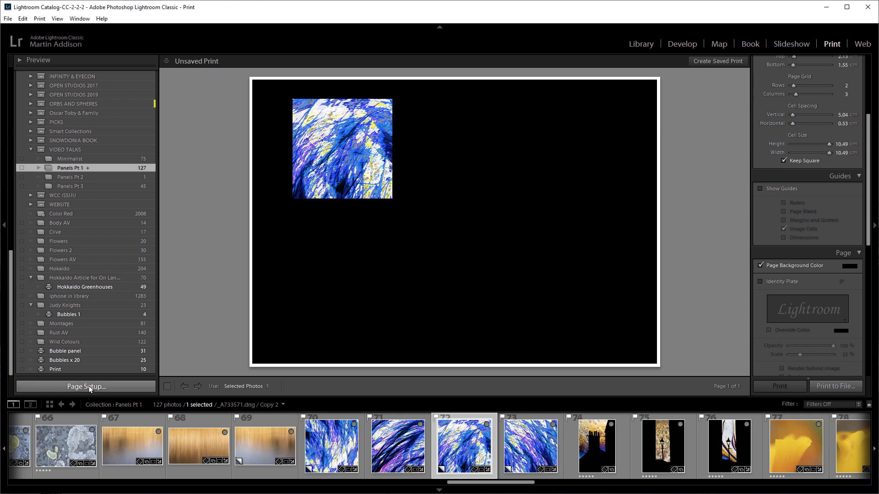
pyautogui.click(509, 273)
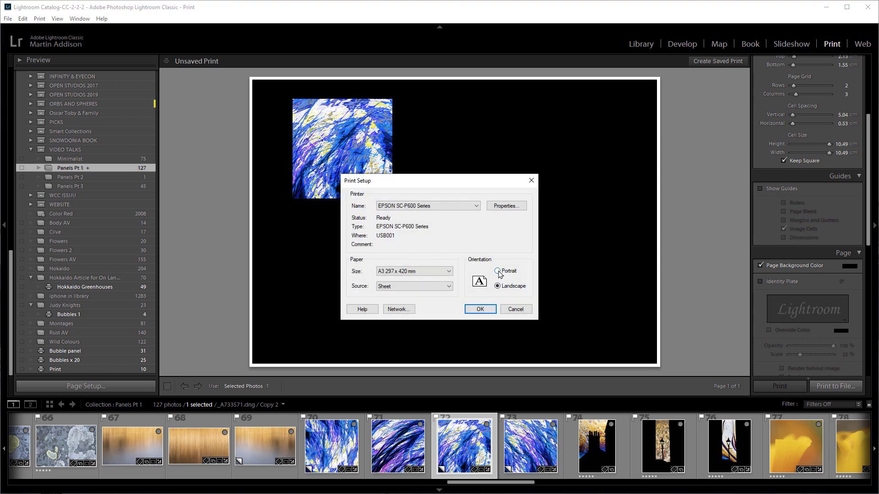
pyautogui.click(480, 310)
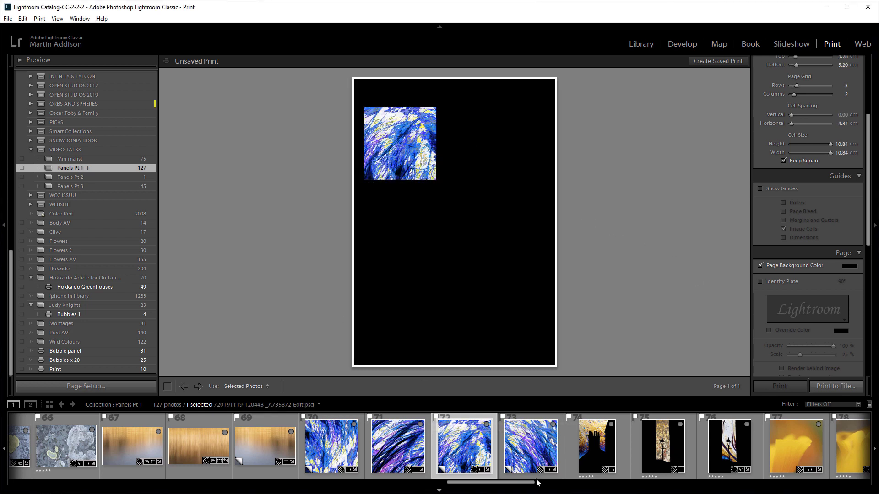
# Lay out the three blue abstract photos 70 to 72 in a grid of 1 row and 3 columns
pyautogui.click(348, 455)
pyautogui.keyDown('shift'); pyautogui.click(454, 451); pyautogui.keyUp('shift')
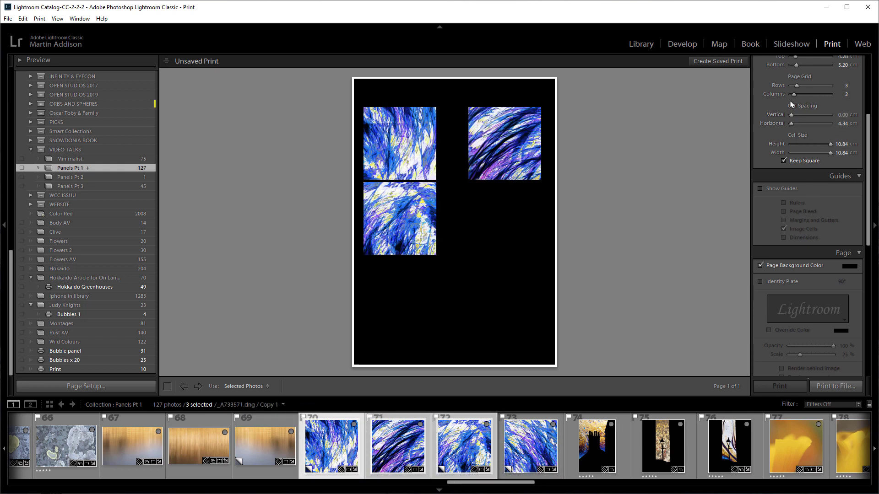
pyautogui.moveTo(795, 94); pyautogui.dragTo(786, 86)
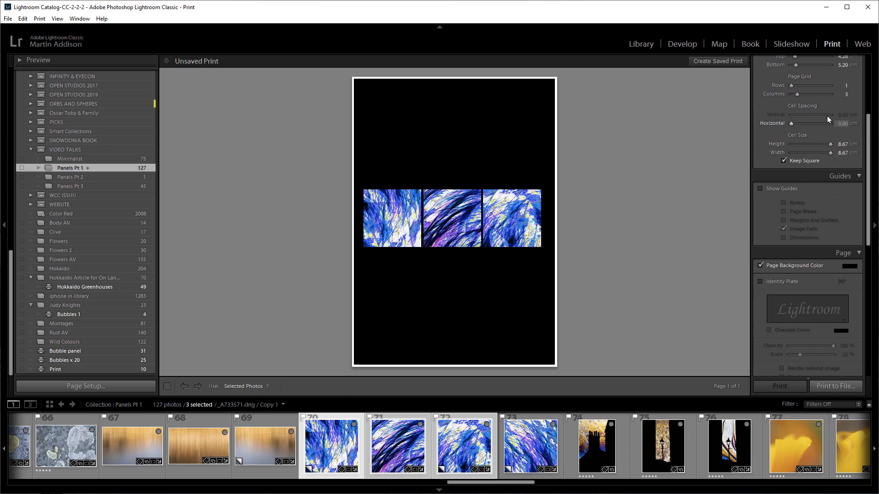
# Reduce the left and top margins to 0.28 cm, right and bottom to 0.32 cm, and set horizontal cell spacing to 0.47 cm
pyautogui.scroll(3, 852, 138)
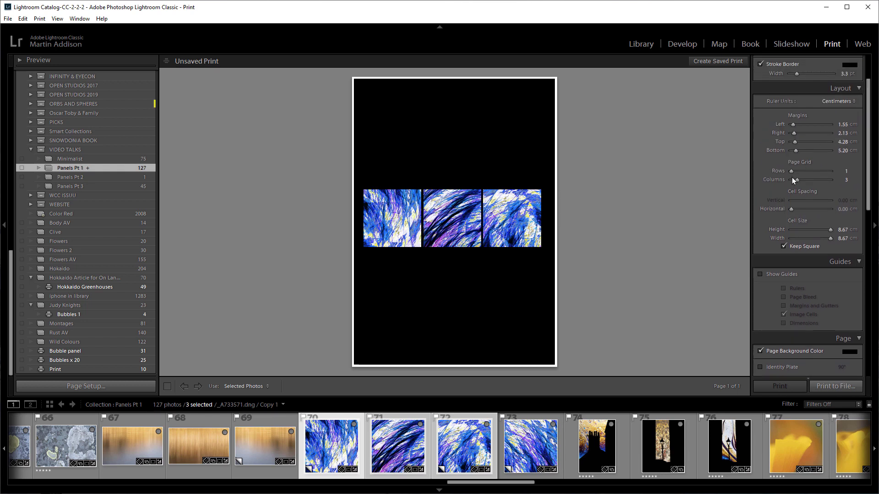
pyautogui.moveTo(796, 151); pyautogui.dragTo(789, 124)
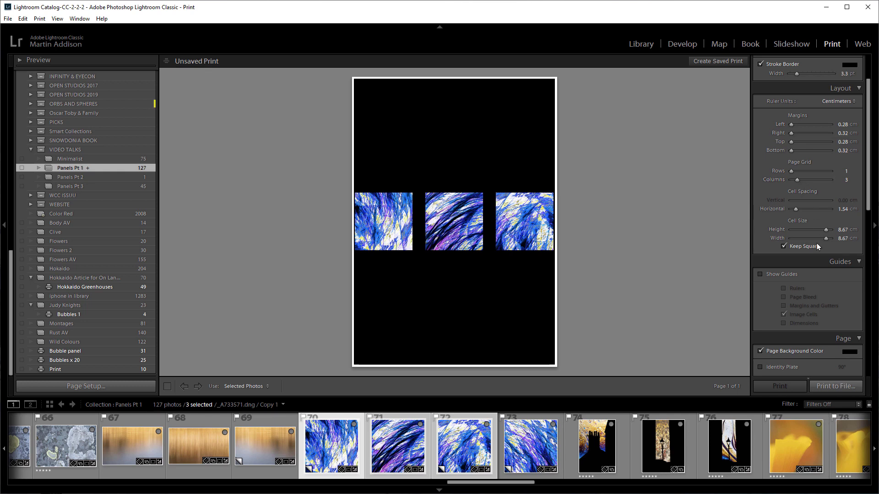
pyautogui.scroll(-1, 796, 156)
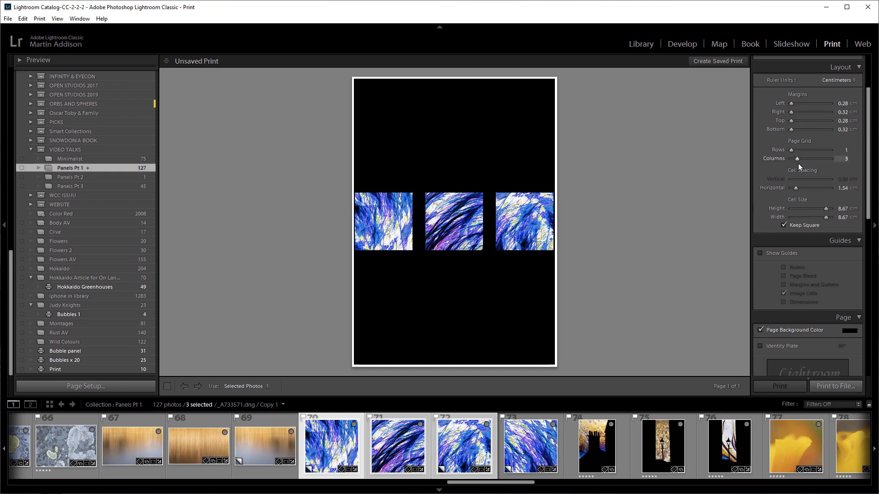
pyautogui.moveTo(795, 188); pyautogui.dragTo(792, 192)
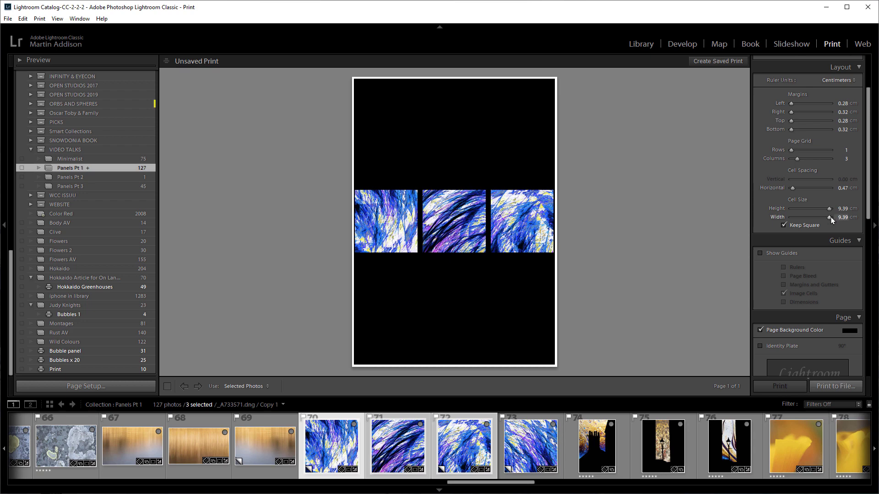
# Turn off Keep Square and stretch the cell height to 38.57 cm for tall vertical panels
pyautogui.click(800, 225)
pyautogui.moveTo(801, 209); pyautogui.dragTo(832, 208)
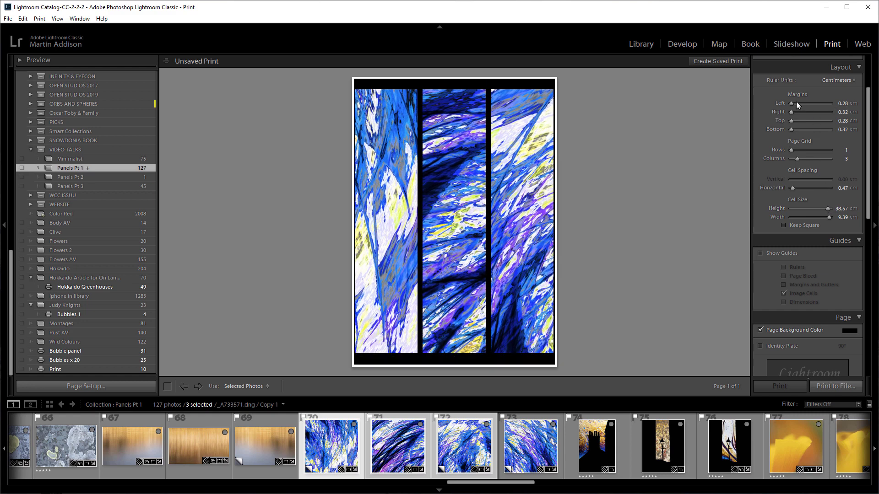
# Set margins to 1.23 cm left, 1.26 cm right, 2.18 cm top and 20.23 cm bottom, with 0.59 cm horizontal cell spacing
pyautogui.moveTo(792, 104); pyautogui.dragTo(811, 130)
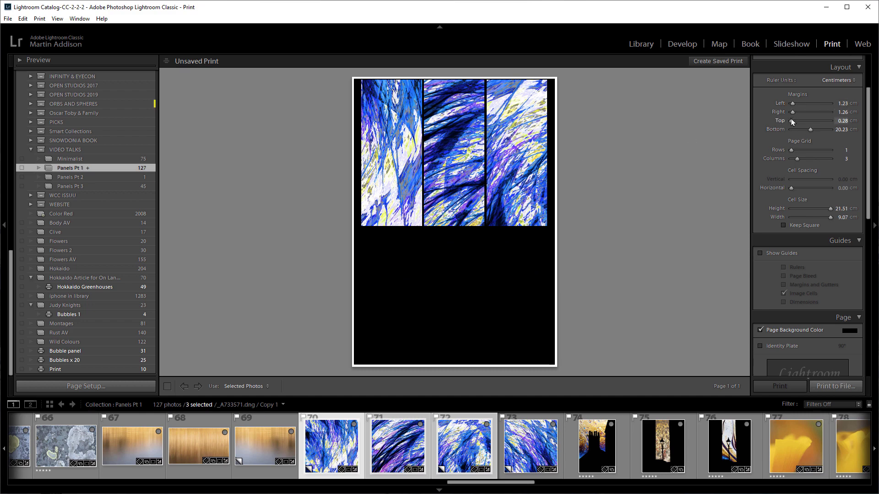
pyautogui.moveTo(792, 121); pyautogui.dragTo(795, 122)
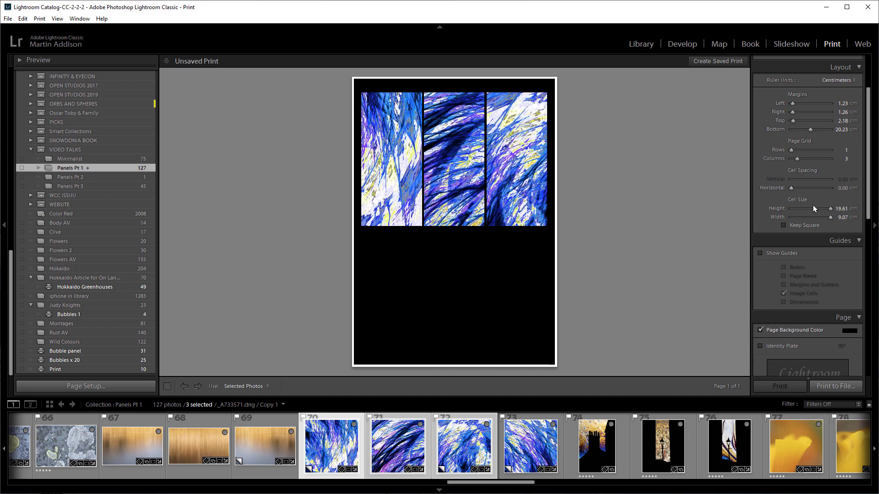
pyautogui.moveTo(792, 188); pyautogui.dragTo(793, 188)
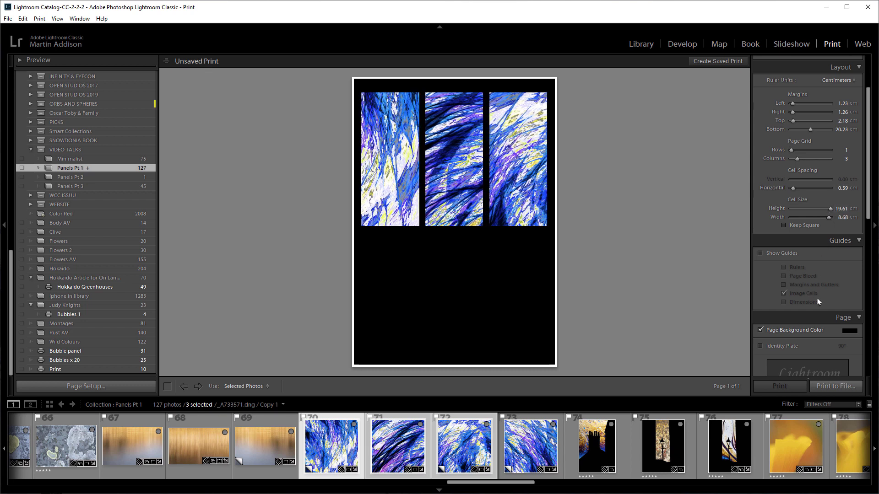
# Add the identity plate to the page without rotation and place it below the three panels, enlarged to 66% scale
pyautogui.moveTo(867, 212); pyautogui.dragTo(811, 275)
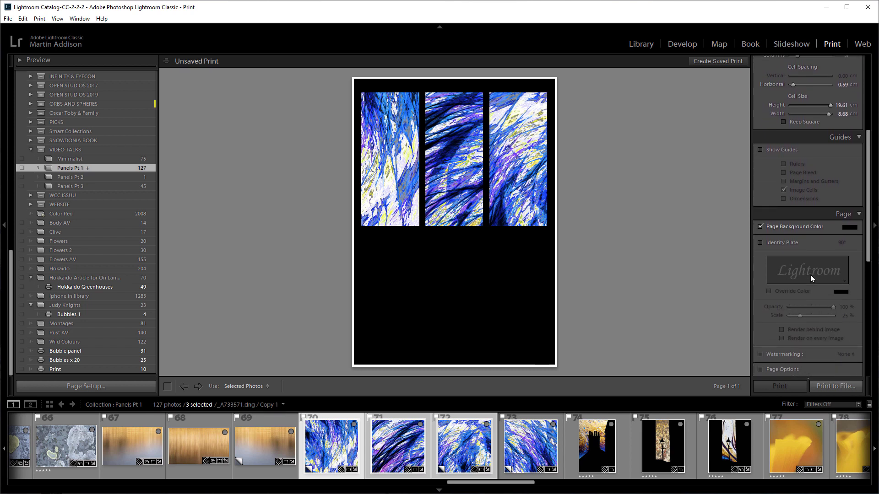
pyautogui.click(760, 243)
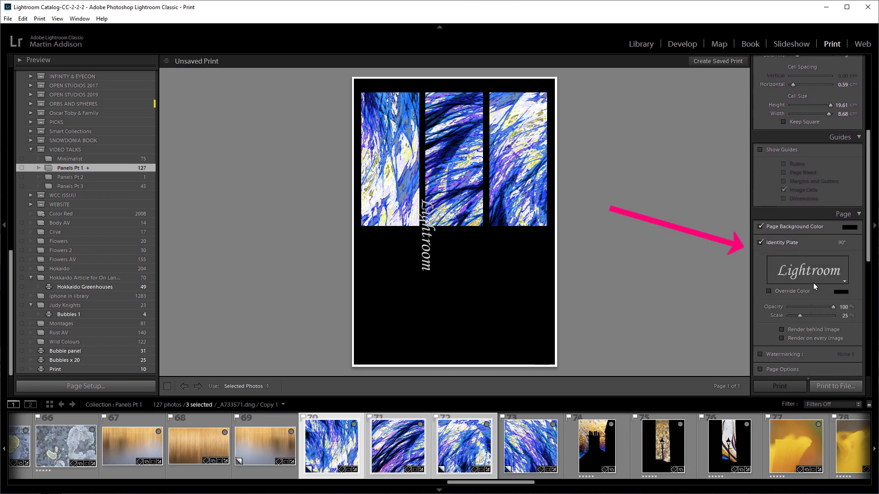
pyautogui.click(842, 243)
pyautogui.click(858, 250)
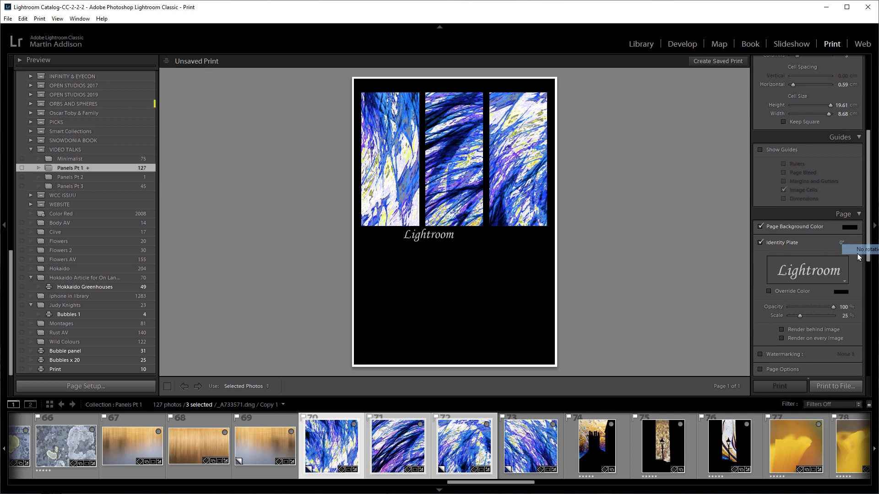
pyautogui.moveTo(433, 235); pyautogui.dragTo(520, 290)
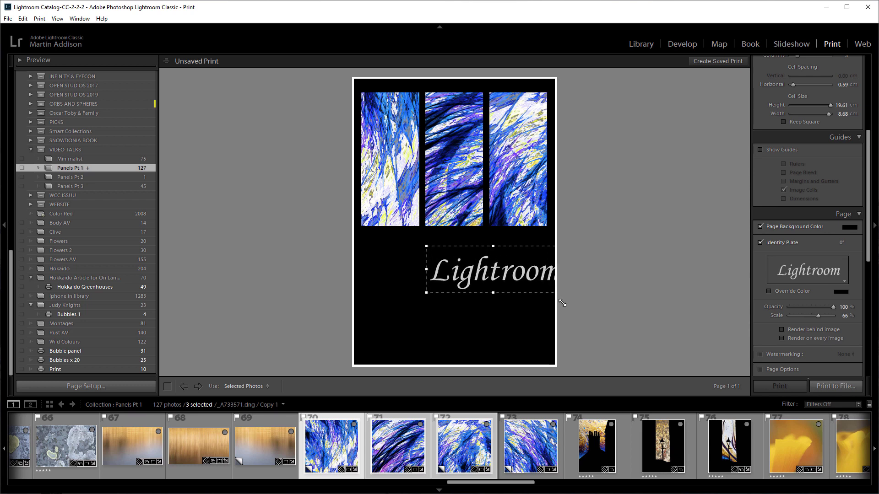
# Edit the identity plate and replace its text with "Abstracts"
pyautogui.click(839, 276)
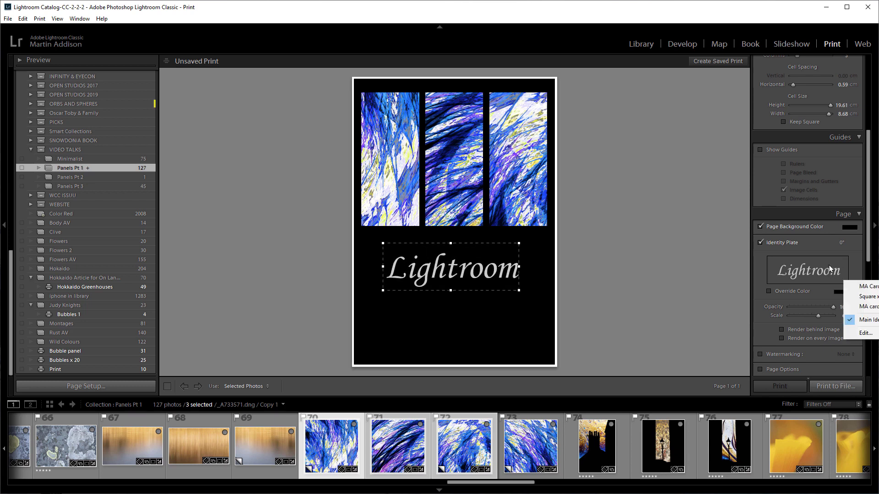
pyautogui.click(866, 333)
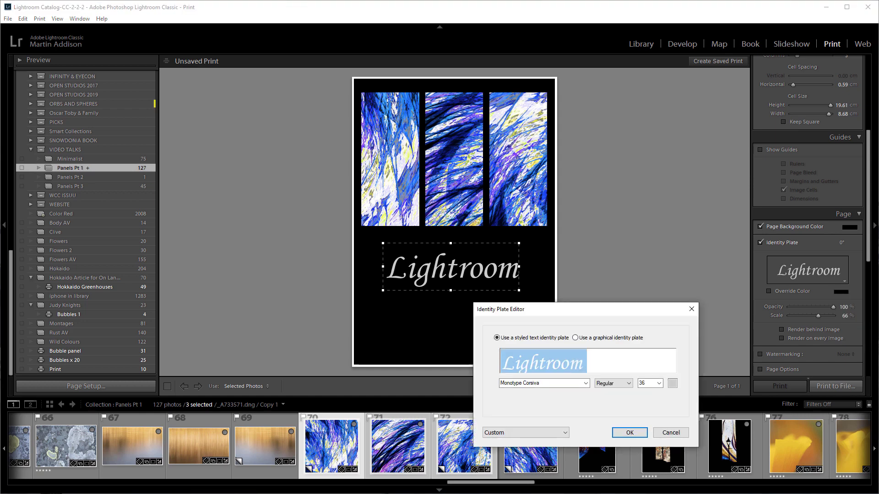
pyautogui.press('BackSpace')
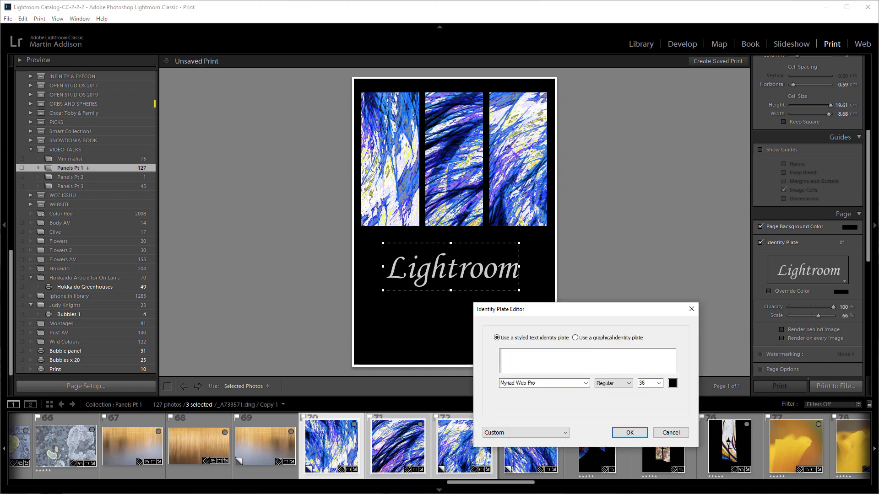
pyautogui.write('Abstracts')
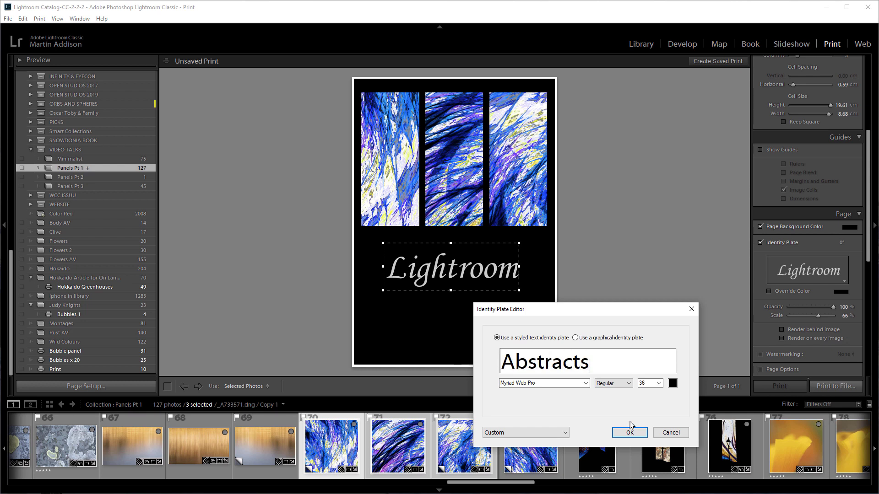
# Choose Javanese Text, Italic, size 36 for the identity plate, leave its colour black, and apply the edited plate
pyautogui.click(585, 383)
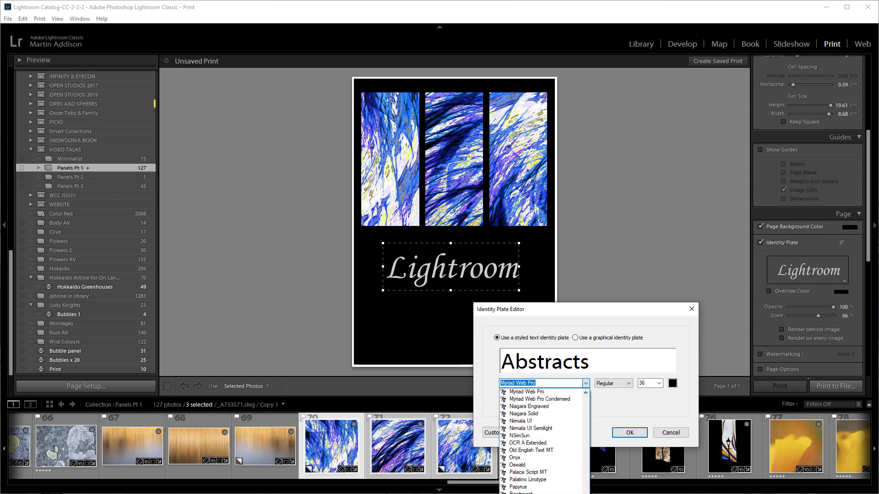
pyautogui.scroll(10, 540, 439)
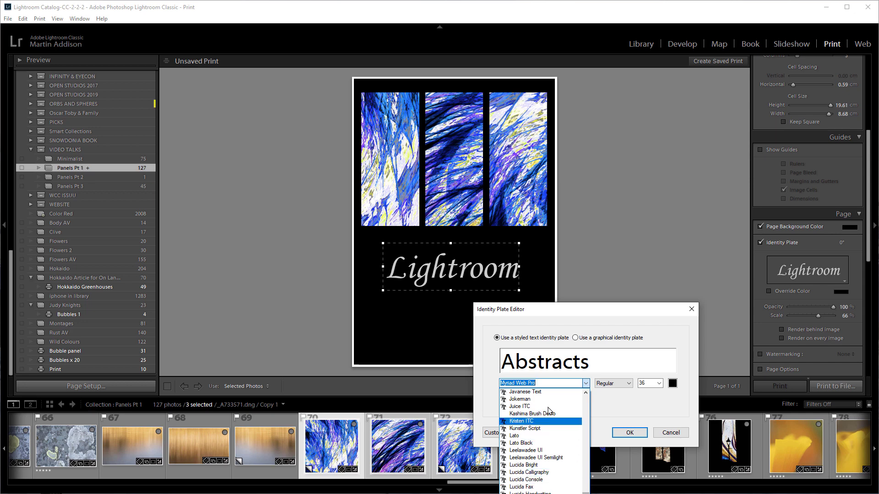
pyautogui.click(533, 392)
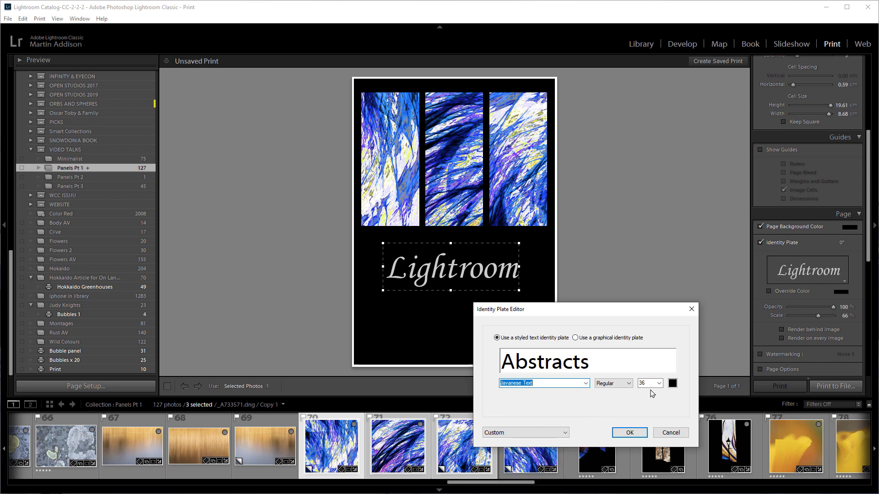
pyautogui.click(629, 384)
pyautogui.click(616, 403)
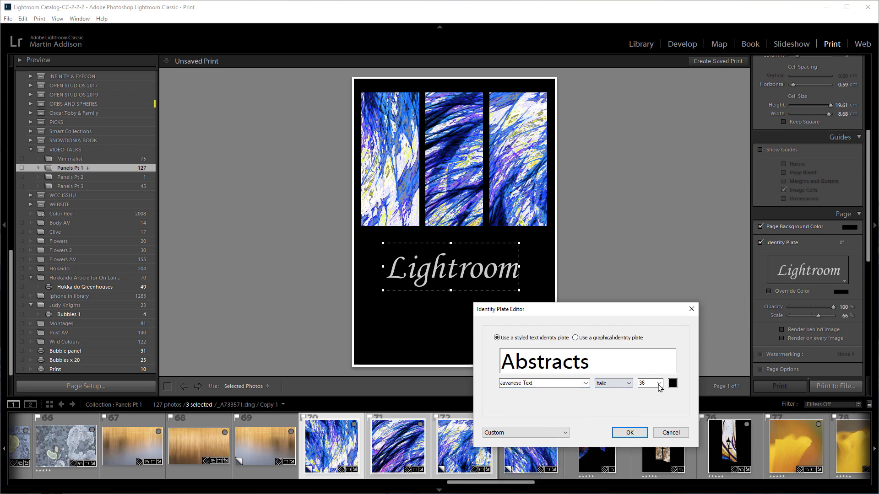
pyautogui.click(659, 384)
pyautogui.click(678, 394)
pyautogui.click(673, 385)
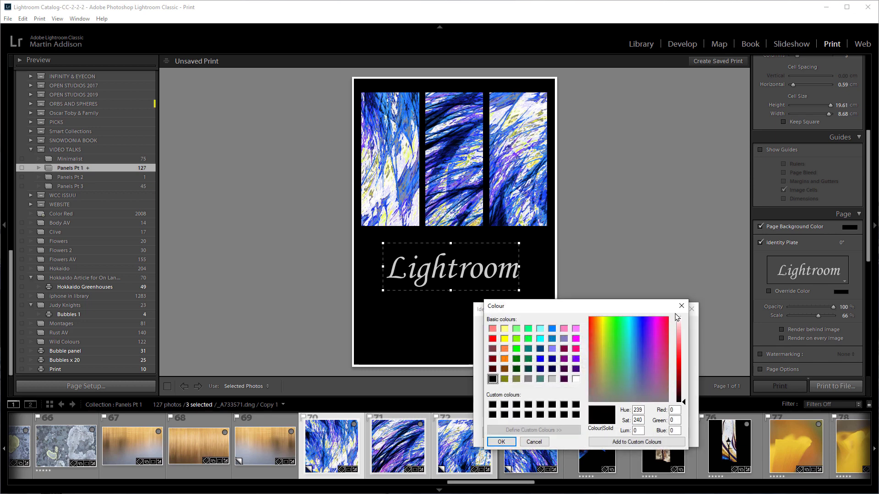
pyautogui.click(533, 442)
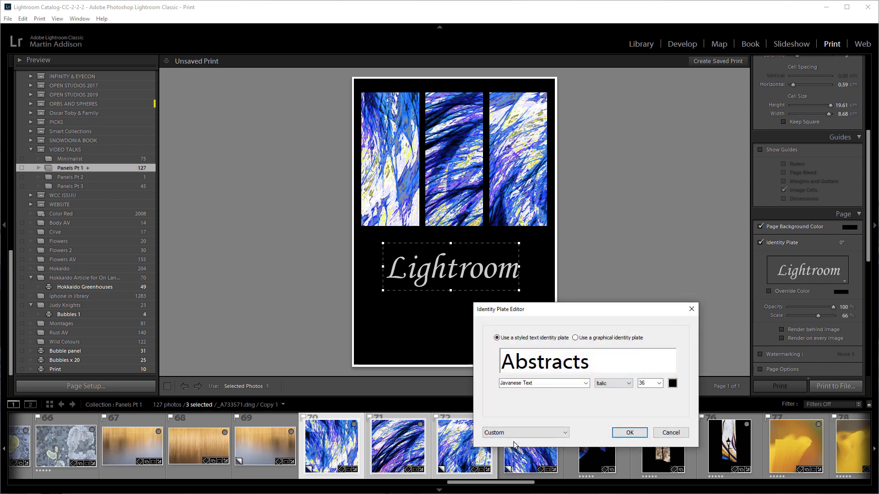
pyautogui.click(630, 432)
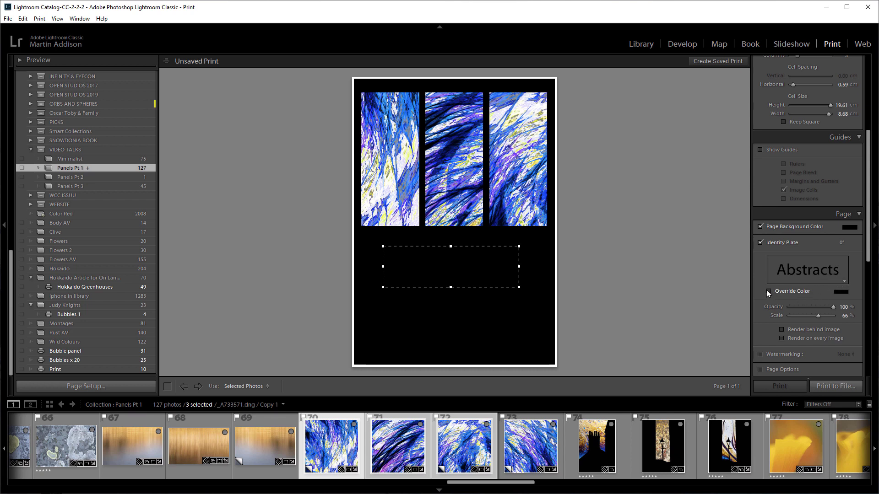
# Override the identity plate colour with red, about hue 4°, saturation 74% and luminance 57%
pyautogui.click(840, 294)
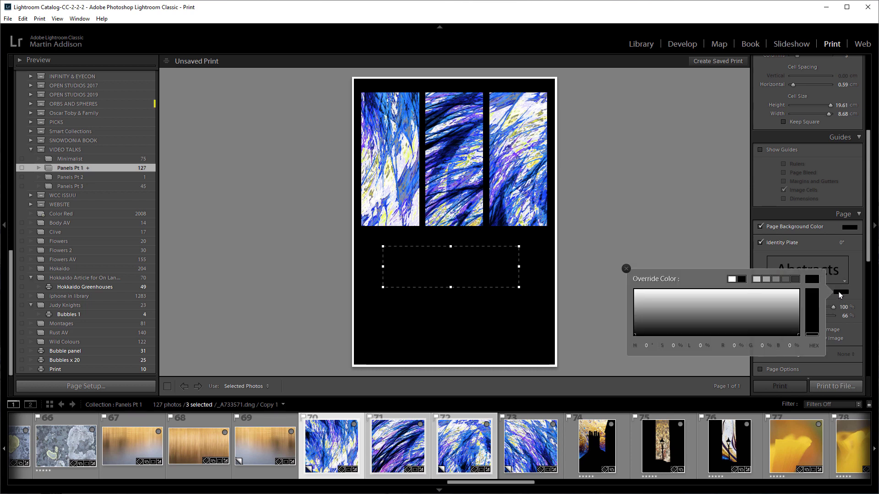
pyautogui.click(746, 311)
pyautogui.click(812, 302)
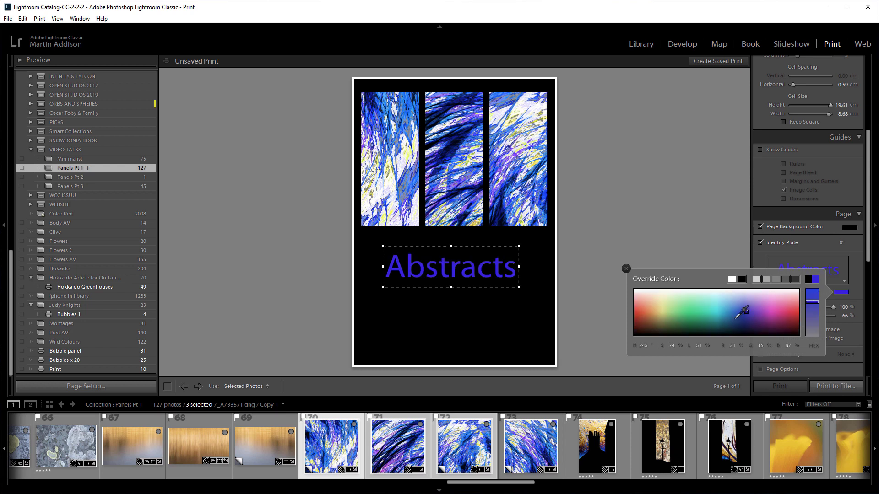
pyautogui.moveTo(746, 312); pyautogui.dragTo(636, 311)
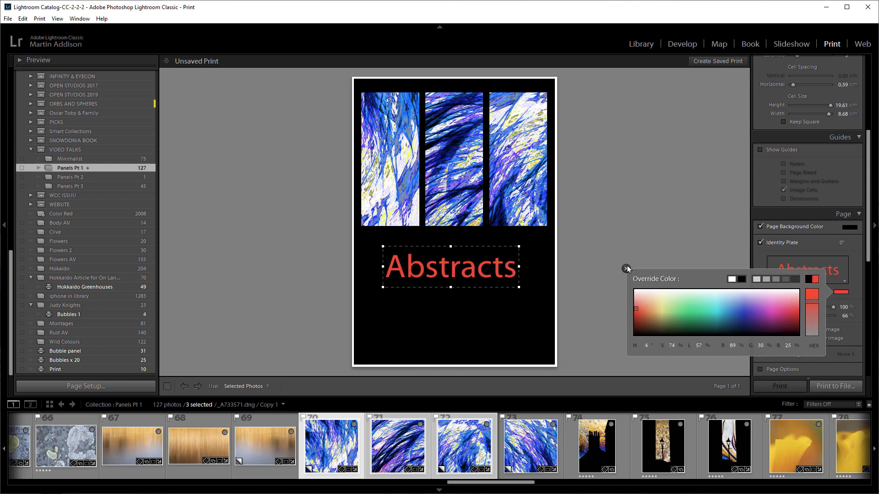
pyautogui.click(626, 269)
# Centre the Abstracts title below the panels, with its opacity set to 85% and its scale to 74%
pyautogui.moveTo(490, 273); pyautogui.dragTo(453, 287)
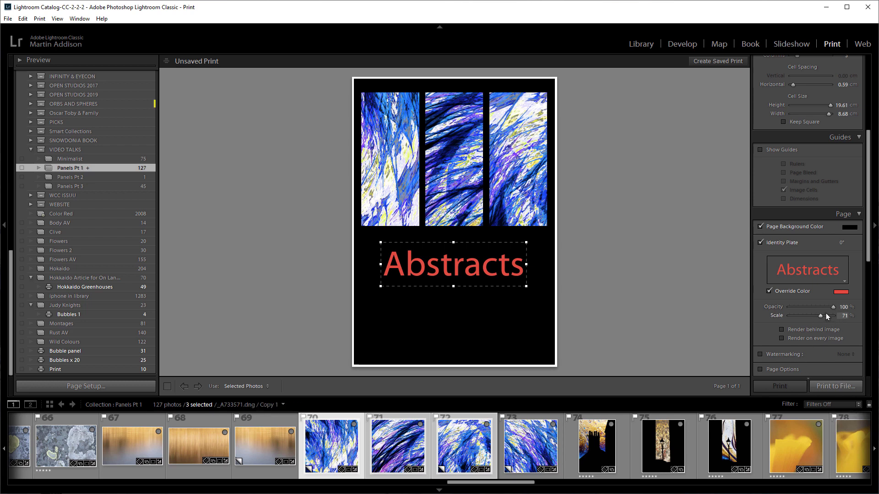
pyautogui.moveTo(832, 306)
pyautogui.mouseDown()
pyautogui.moveTo(800, 309)
pyautogui.moveTo(825, 307)
pyautogui.moveTo(822, 315)
pyautogui.mouseUp()
pyautogui.moveTo(823, 315)
pyautogui.mouseDown()
pyautogui.moveTo(814, 316)
pyautogui.moveTo(822, 316)
pyautogui.mouseUp()
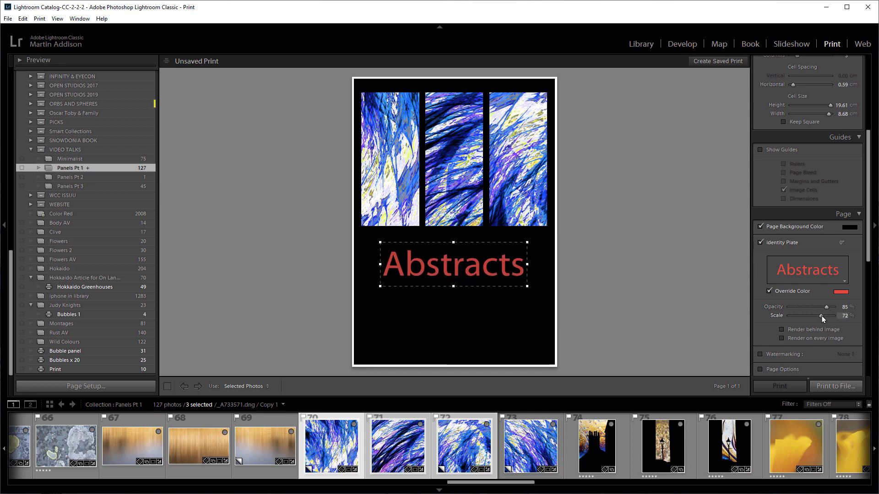
# Try the title rotated by a quarter turn and upside down, and restore it to no rotation
pyautogui.click(842, 243)
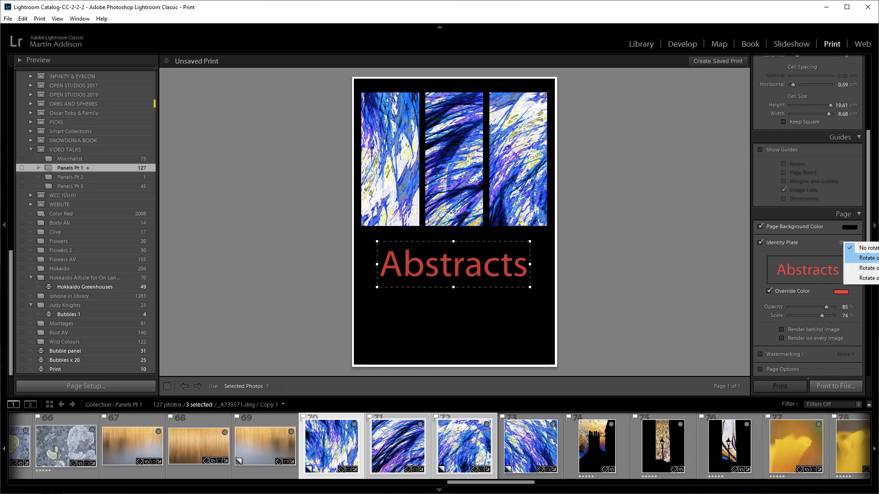
pyautogui.click(868, 258)
pyautogui.click(843, 243)
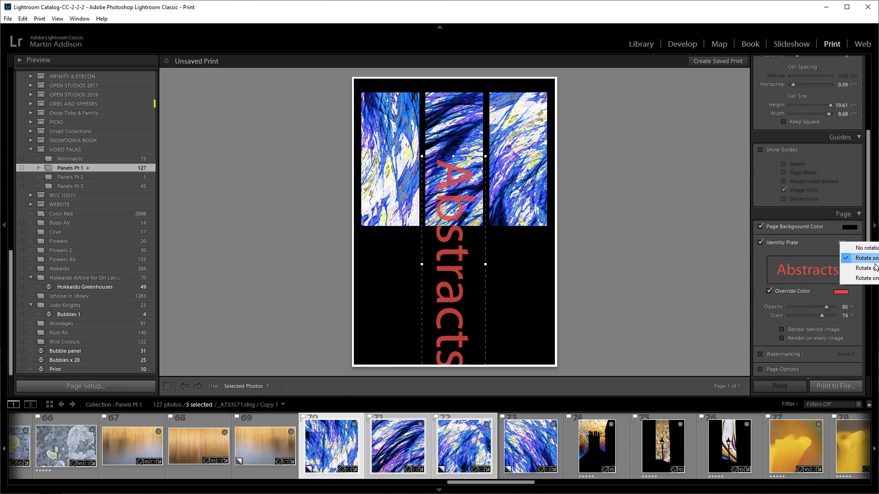
pyautogui.click(865, 267)
pyautogui.click(836, 243)
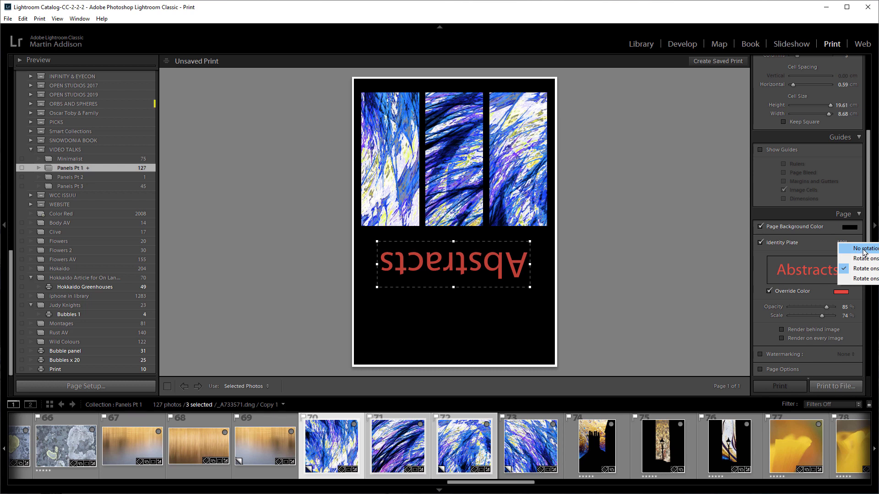
pyautogui.click(860, 254)
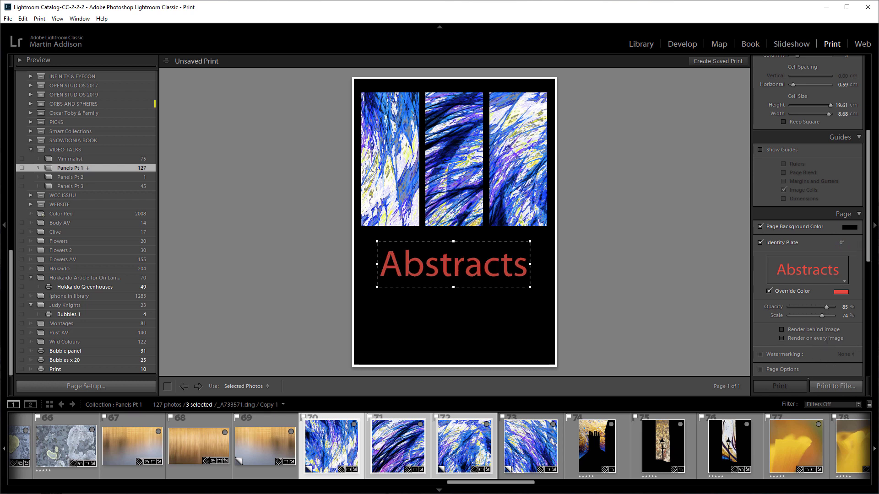
# Try rendering the title on every image and behind the image, and turn both options off again
pyautogui.click(780, 339)
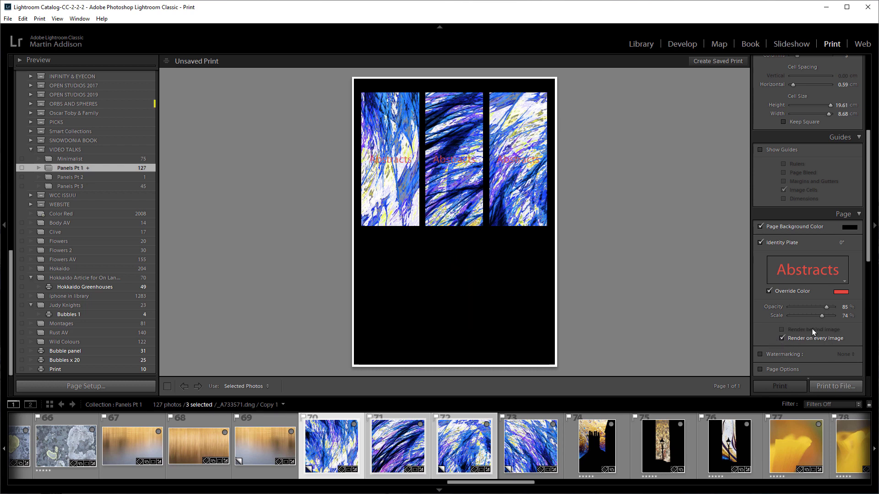
pyautogui.click(781, 338)
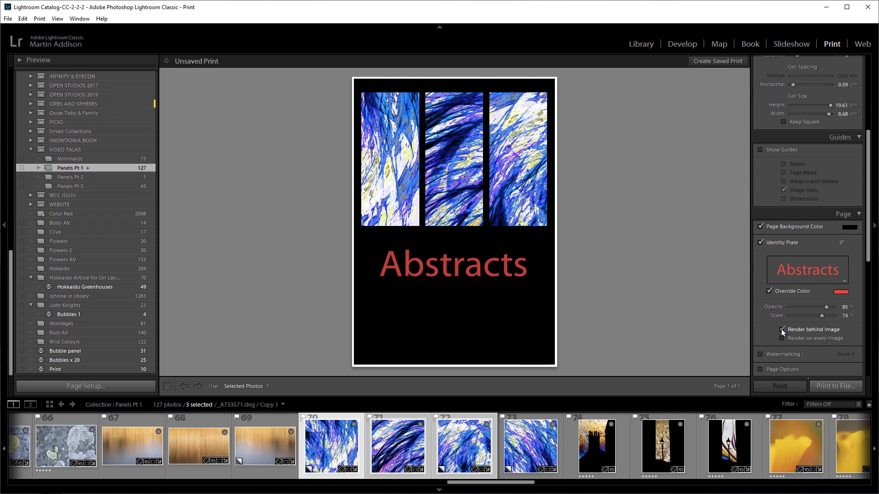
pyautogui.click(781, 329)
# Enable custom file dimensions for the JPEG output and set them to 20 × 20 cm
pyautogui.scroll(-6, 808, 219)
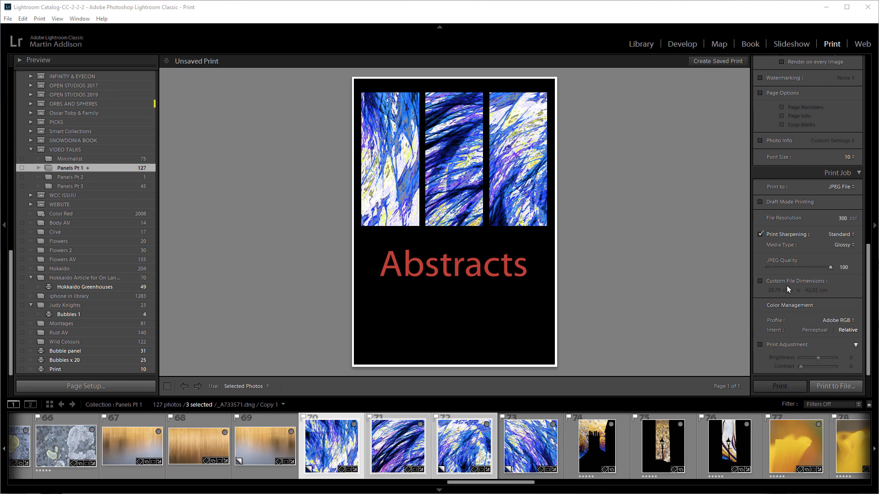
pyautogui.click(759, 281)
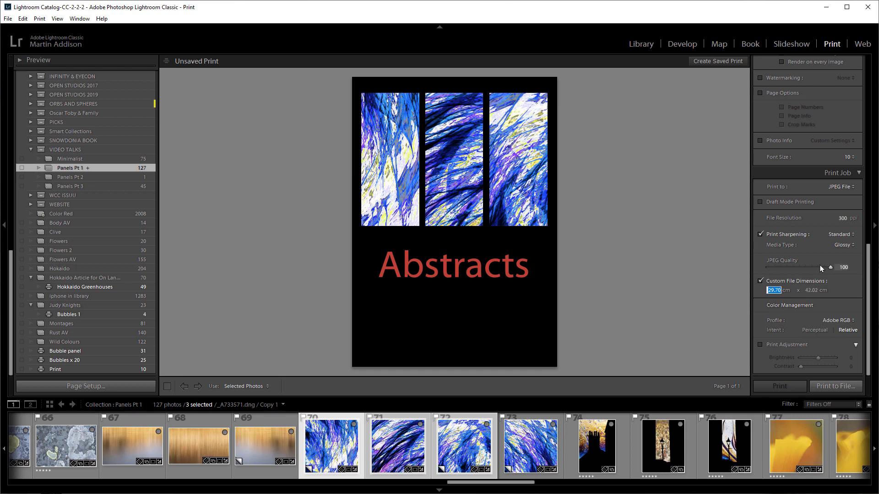
pyautogui.write('20')
pyautogui.click(824, 290)
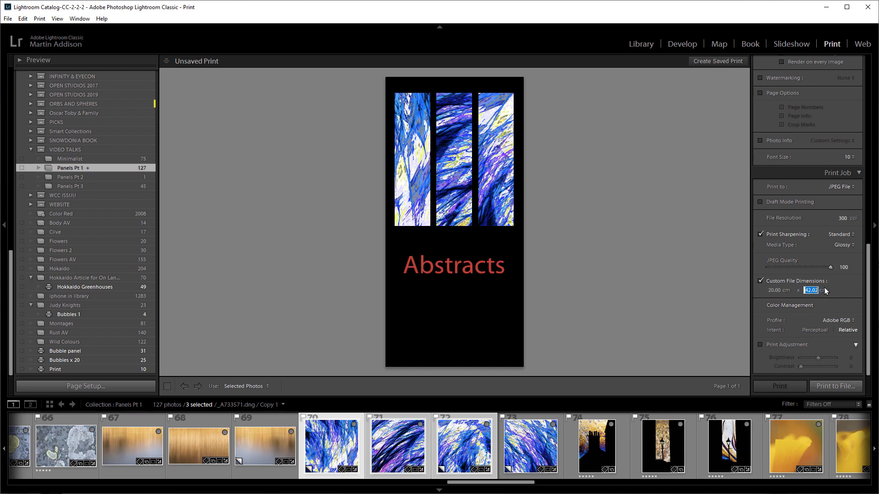
pyautogui.write('20')
pyautogui.press('Return')
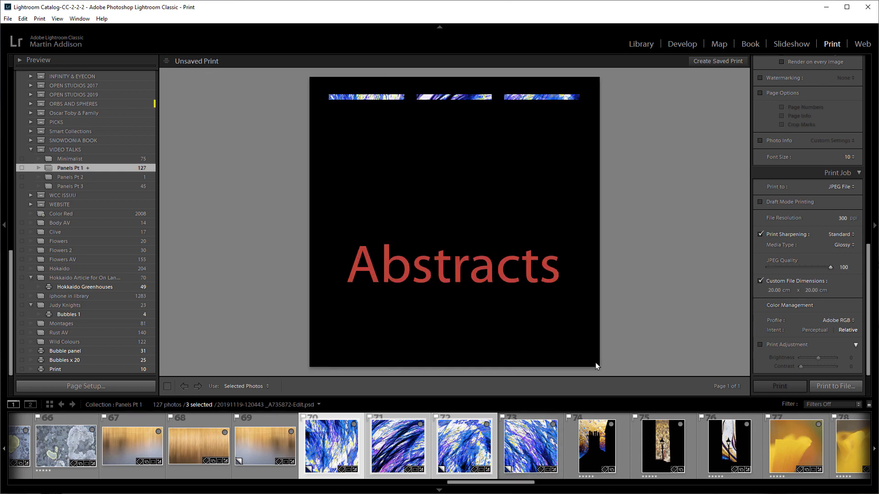
# Remove the identity plate from the square page and reduce all page margins to 0 cm
pyautogui.click(530, 265)
pyautogui.scroll(3, 790, 256)
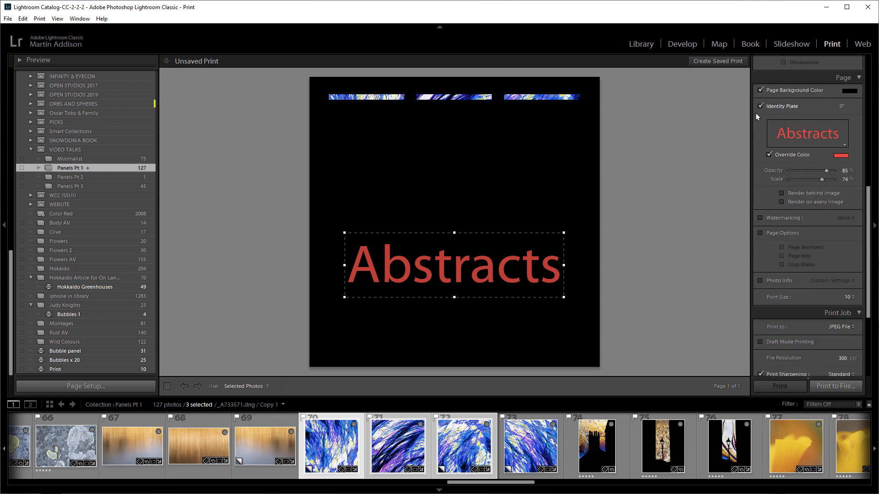
pyautogui.moveTo(793, 161)
pyautogui.mouseDown()
pyautogui.moveTo(782, 163)
pyautogui.moveTo(789, 143)
pyautogui.moveTo(787, 155)
pyautogui.mouseUp()
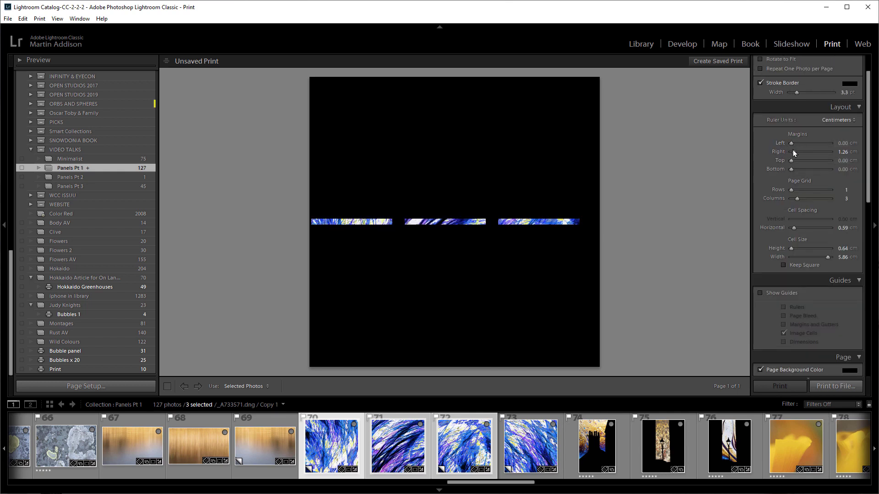
# Set a grid of 2 rows and 2 columns with 10 cm square cells, and add photo 73 to the selection
pyautogui.moveTo(791, 191)
pyautogui.mouseDown()
pyautogui.moveTo(796, 200)
pyautogui.moveTo(794, 189)
pyautogui.mouseUp()
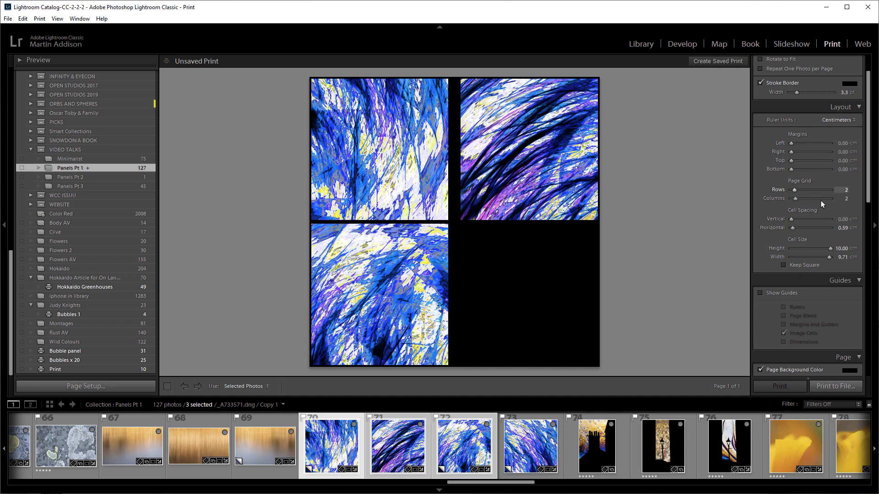
pyautogui.moveTo(829, 257); pyautogui.dragTo(832, 257)
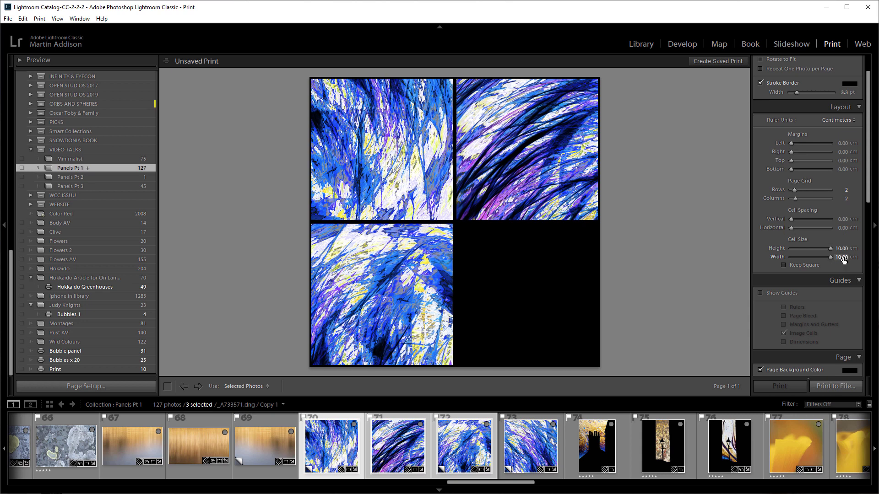
pyautogui.keyDown('ctrl'); pyautogui.click(527, 424); pyautogui.keyUp('ctrl')
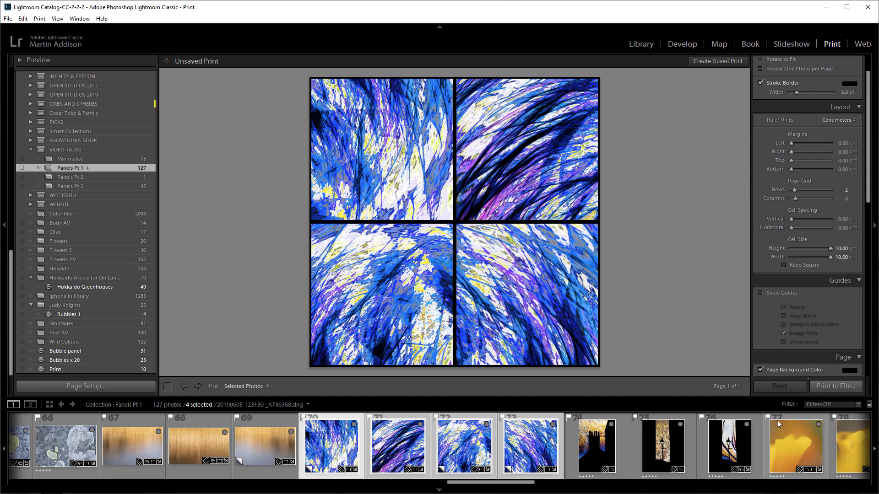
# Set the left, right, top and bottom page margins to 1 cm each
pyautogui.moveTo(791, 144); pyautogui.dragTo(793, 152)
pyautogui.click(842, 143)
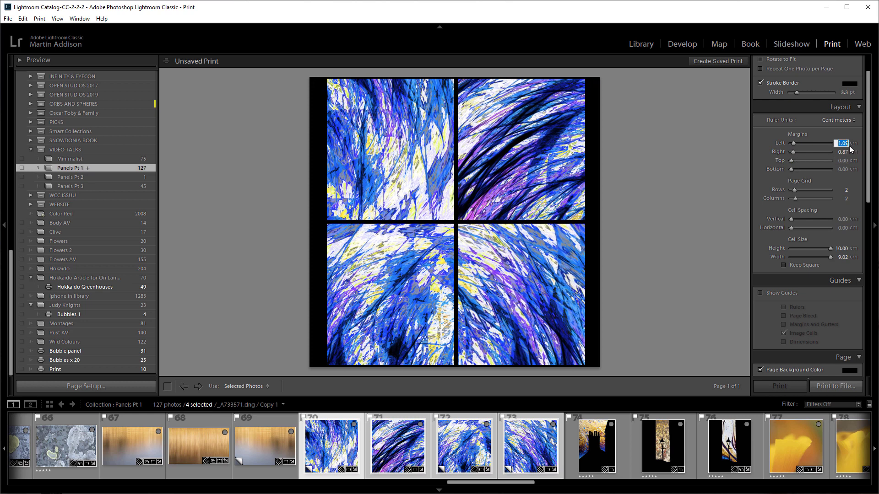
pyautogui.write('1')
pyautogui.click(844, 152)
pyautogui.write('1')
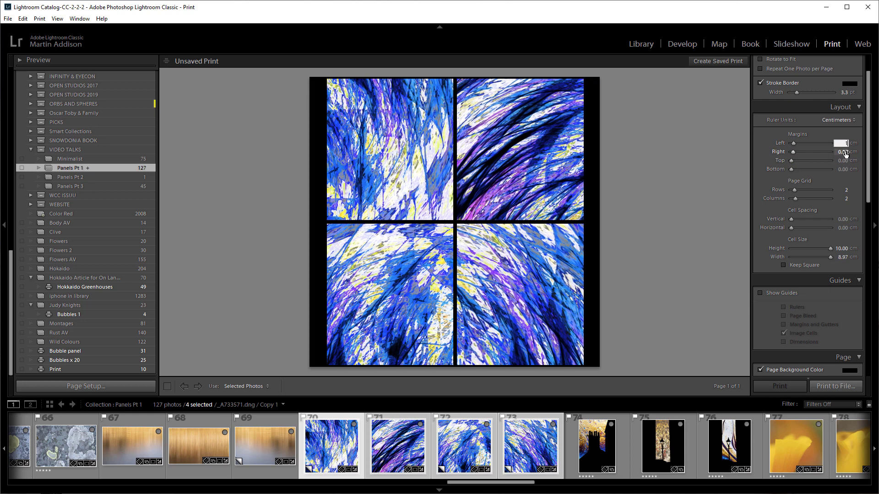
pyautogui.press('Return')
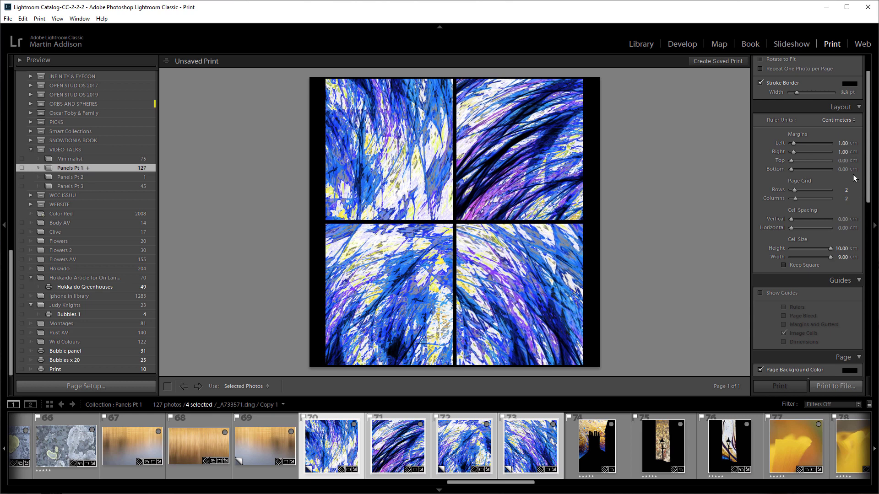
pyautogui.click(845, 160)
pyautogui.write('1')
pyautogui.press('Return')
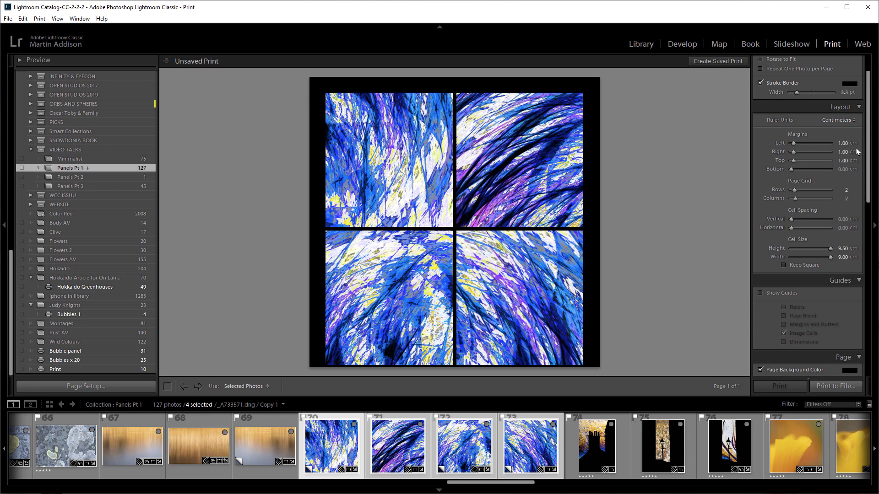
pyautogui.click(844, 169)
pyautogui.write('1')
pyautogui.press('Return')
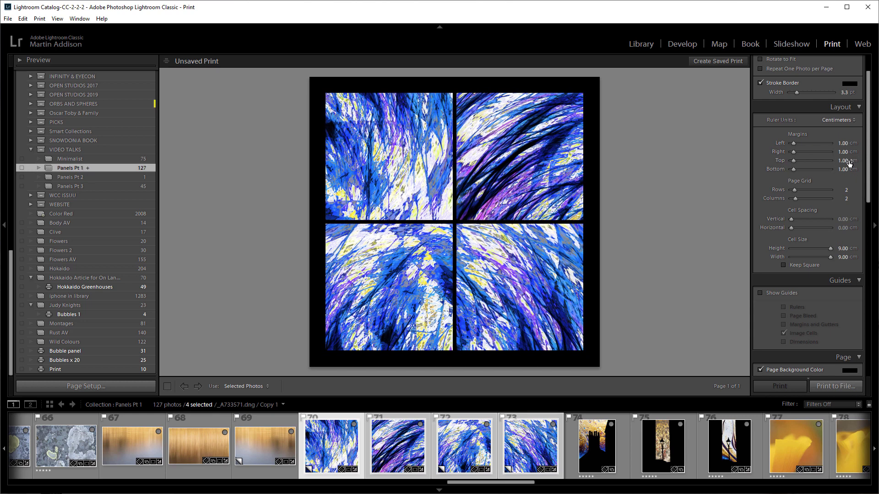
# Set both the vertical and the horizontal cell spacing of the four-image grid to 1 cm
pyautogui.click(842, 219)
pyautogui.write('1')
pyautogui.press('Return')
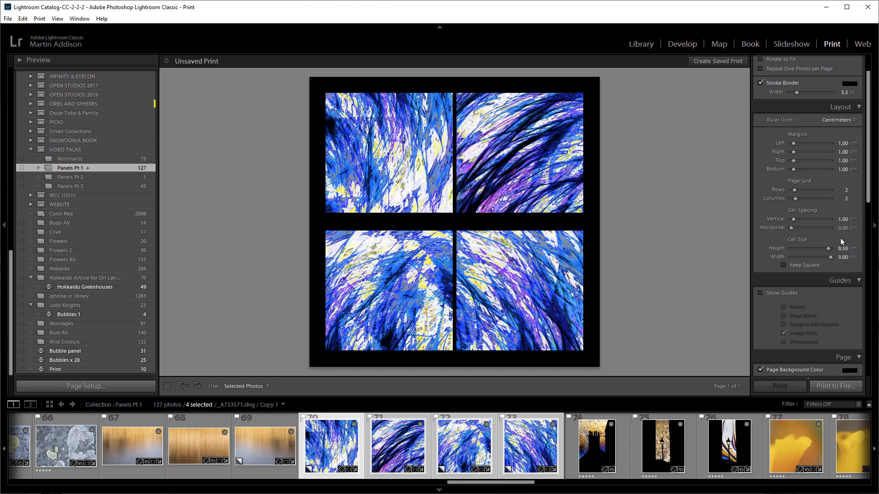
pyautogui.click(843, 228)
pyautogui.write('1')
pyautogui.press('Return')
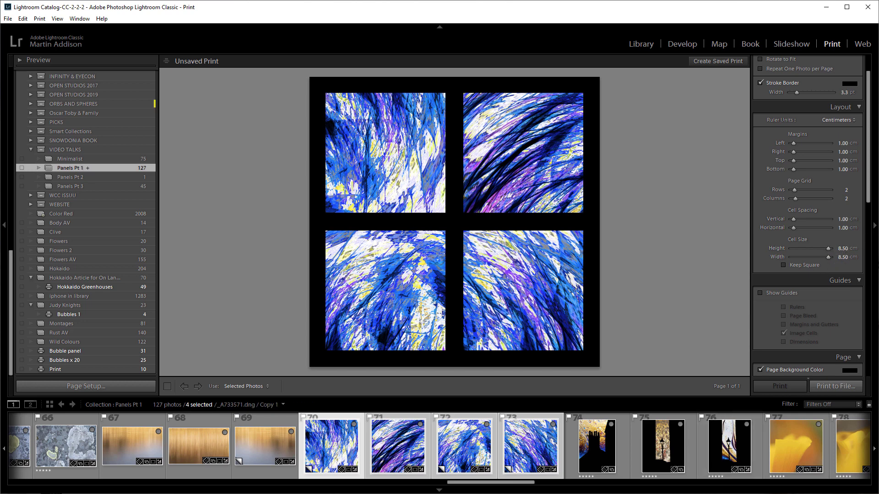
# Change the stroke border around the images to white with a width of 1.7 pt
pyautogui.click(850, 83)
pyautogui.moveTo(744, 112)
pyautogui.mouseDown()
pyautogui.moveTo(752, 81)
pyautogui.moveTo(793, 92)
pyautogui.mouseUp()
pyautogui.click(635, 60)
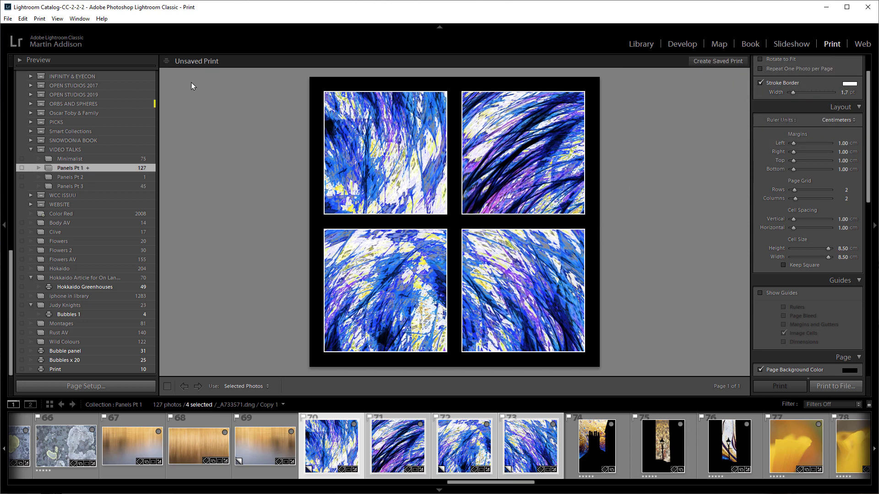
# Save the current layout as a new template named 4 Square in the Panels folder
pyautogui.moveTo(11, 257); pyautogui.dragTo(40, 59)
pyautogui.hotkey('ctrl', 'n')
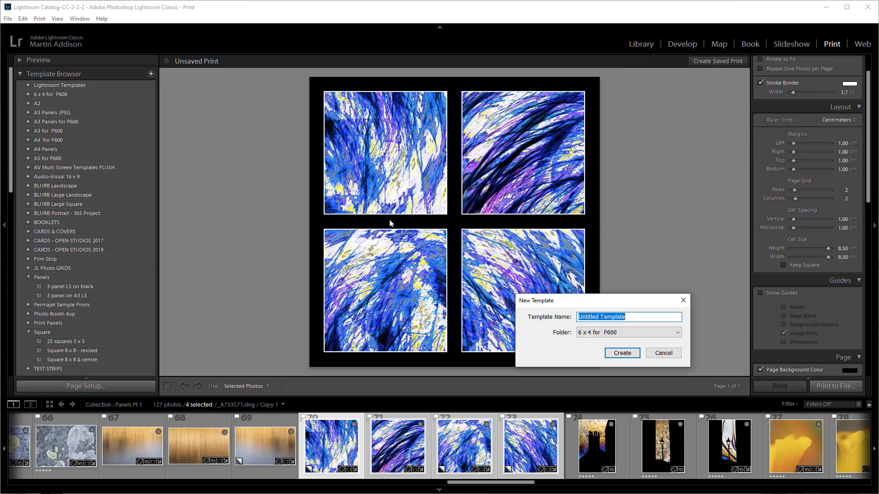
pyautogui.click(635, 337)
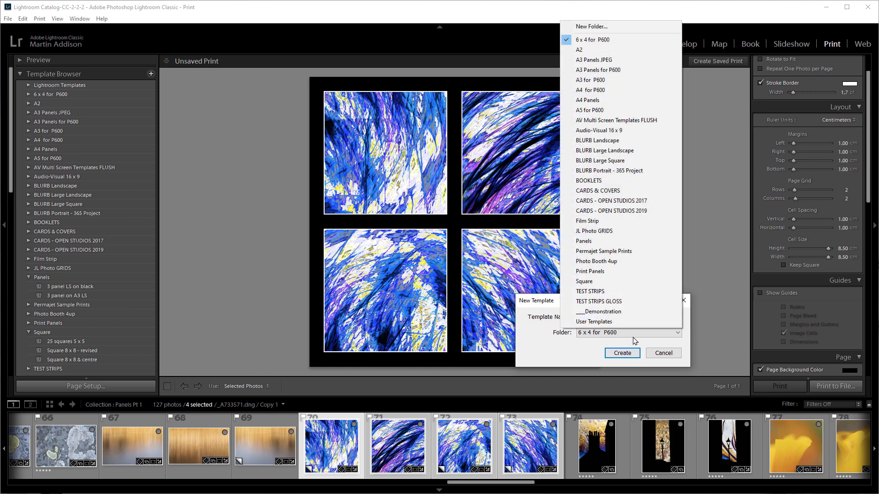
pyautogui.click(596, 243)
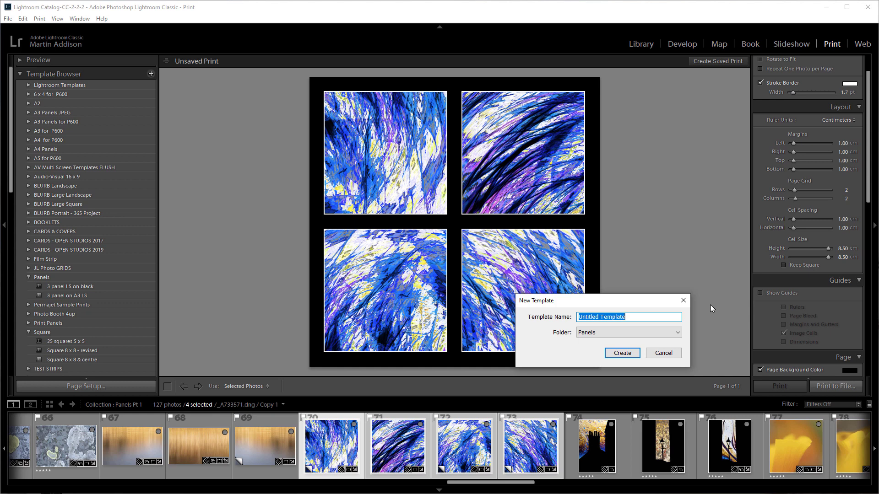
pyautogui.write('4 Square')
pyautogui.click(622, 353)
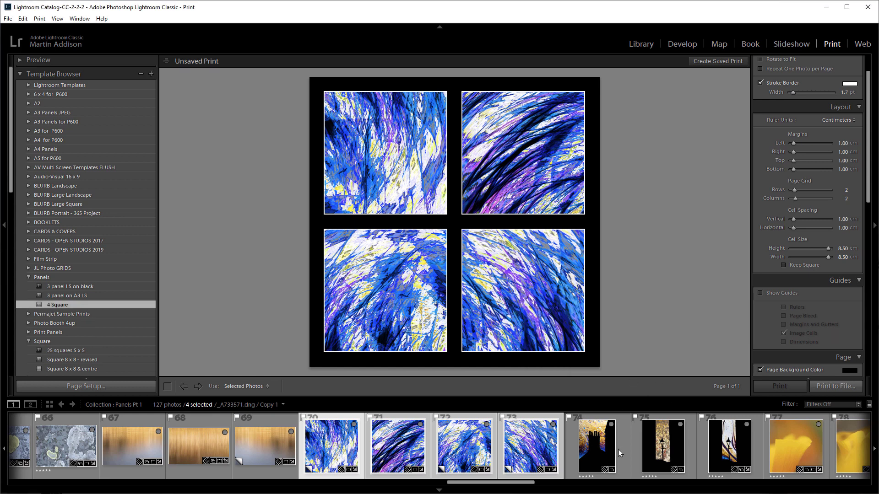
# Preview the 3 panel LS on black and 3 panel on A3 LS templates and return to 4 Square
pyautogui.click(95, 286)
pyautogui.click(87, 295)
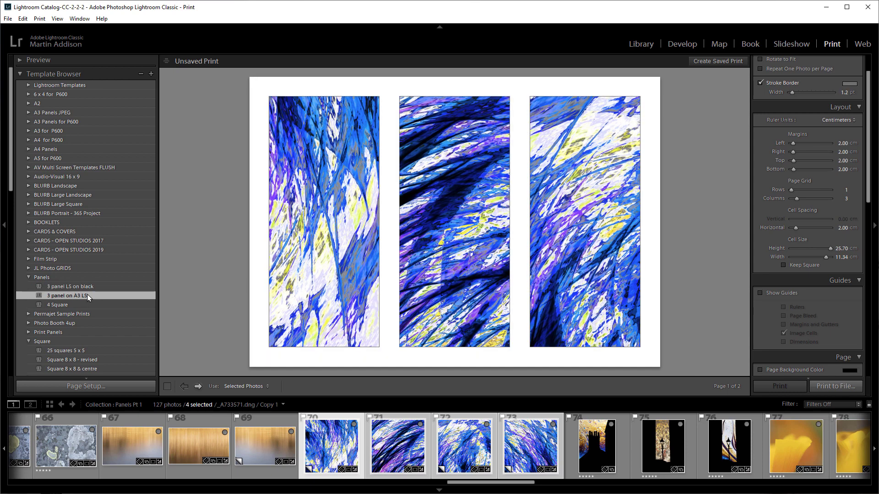
pyautogui.click(72, 304)
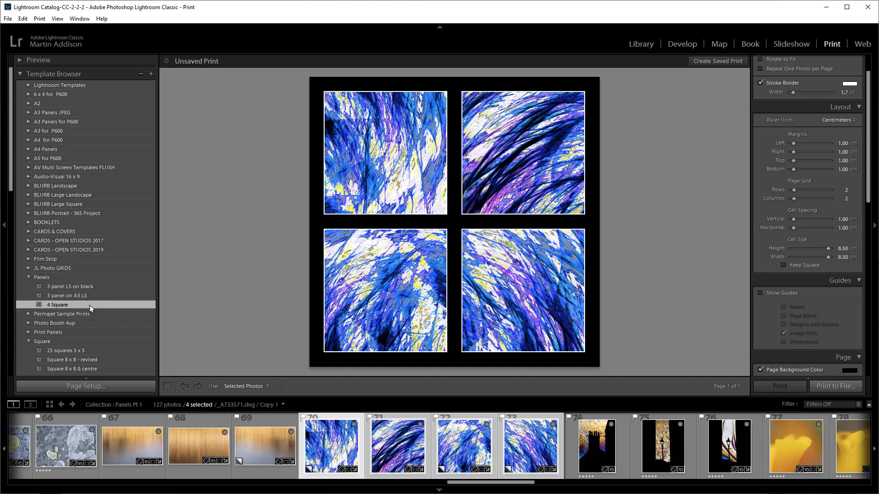
# Rename the 4 Square template to 4 Square on Black
pyautogui.rightClick(142, 304)
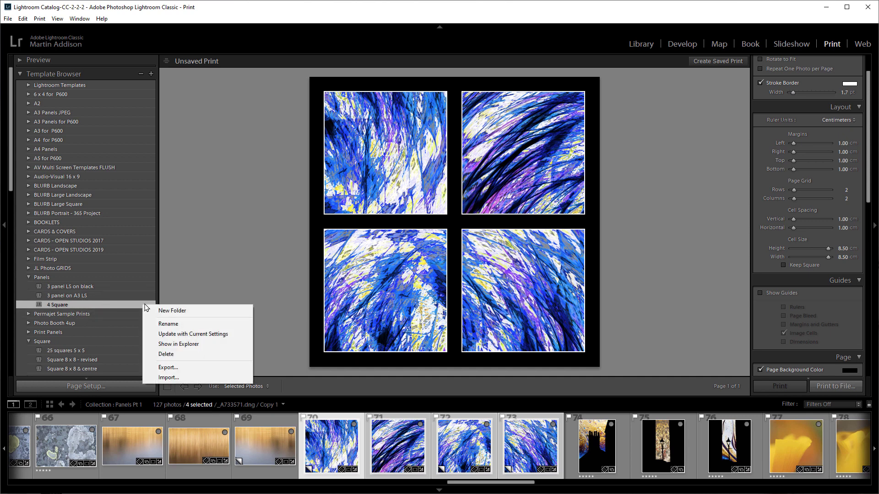
pyautogui.click(188, 323)
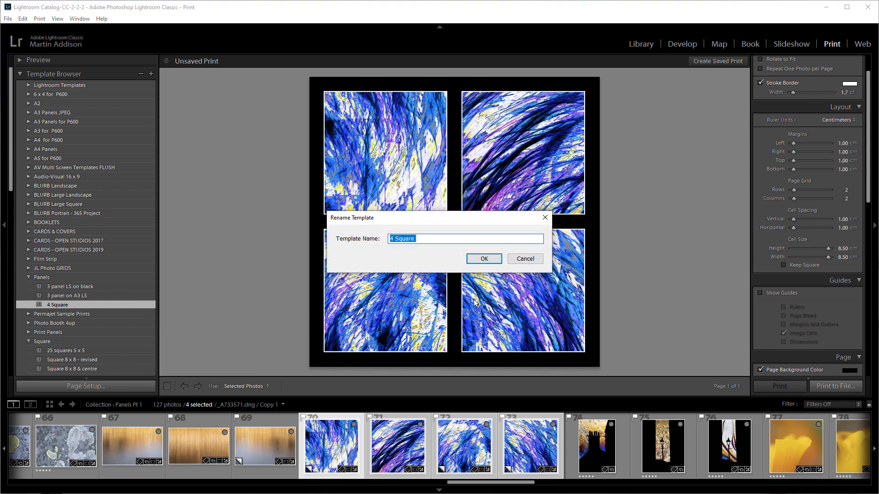
pyautogui.click(437, 239)
pyautogui.write('on Black')
pyautogui.click(481, 259)
# Select the photos from number 2 through number 51 for the print layout
pyautogui.scroll(15, 90, 423)
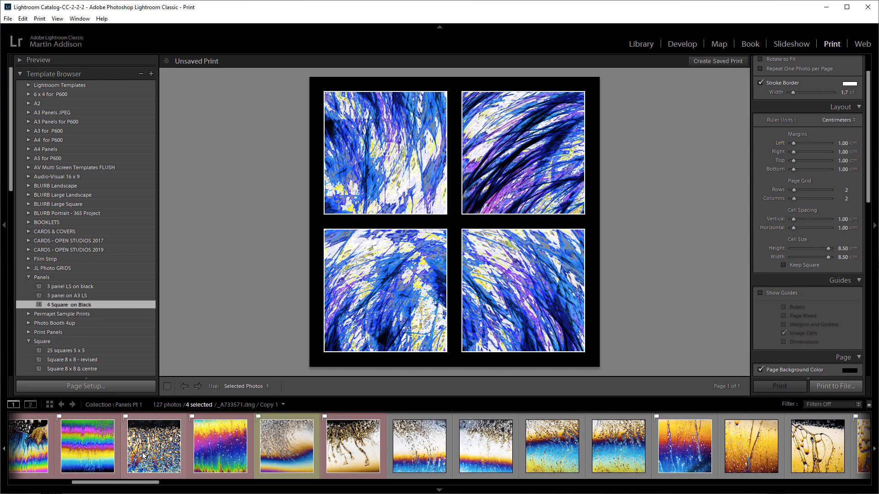
pyautogui.click(89, 424)
pyautogui.scroll(9, 112, 438)
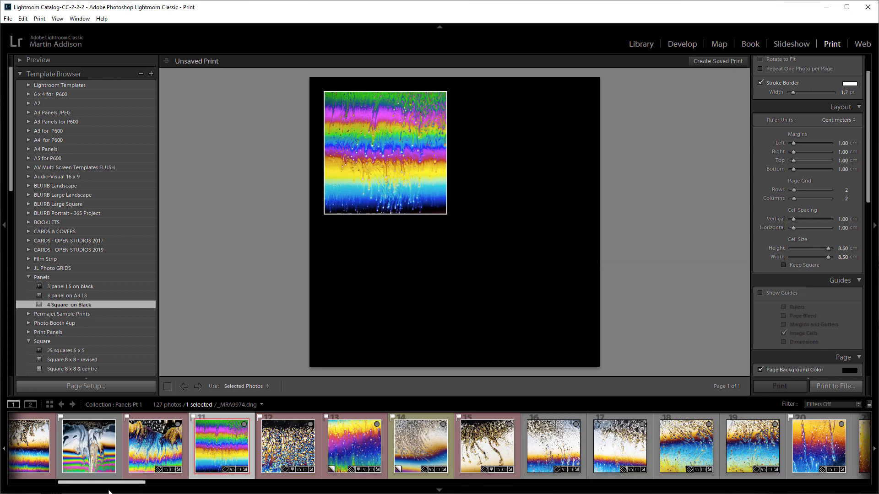
pyautogui.click(92, 423)
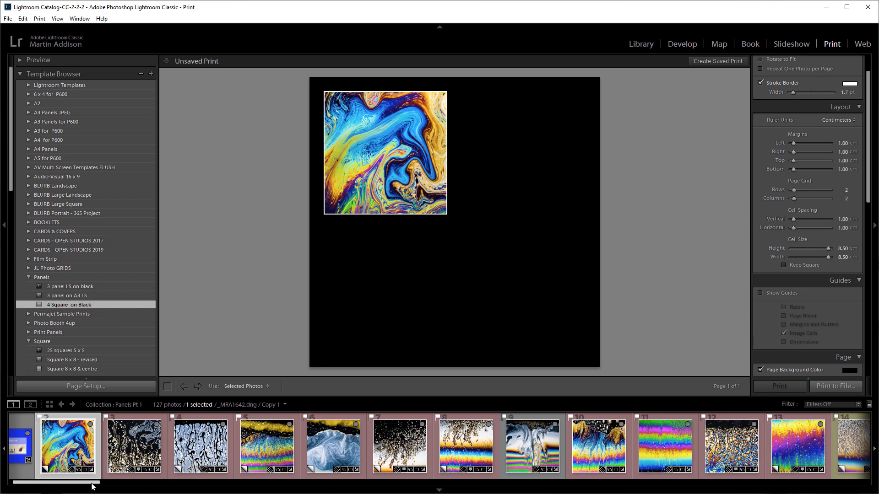
pyautogui.moveTo(93, 483); pyautogui.dragTo(280, 483)
pyautogui.scroll(-12, 506, 417)
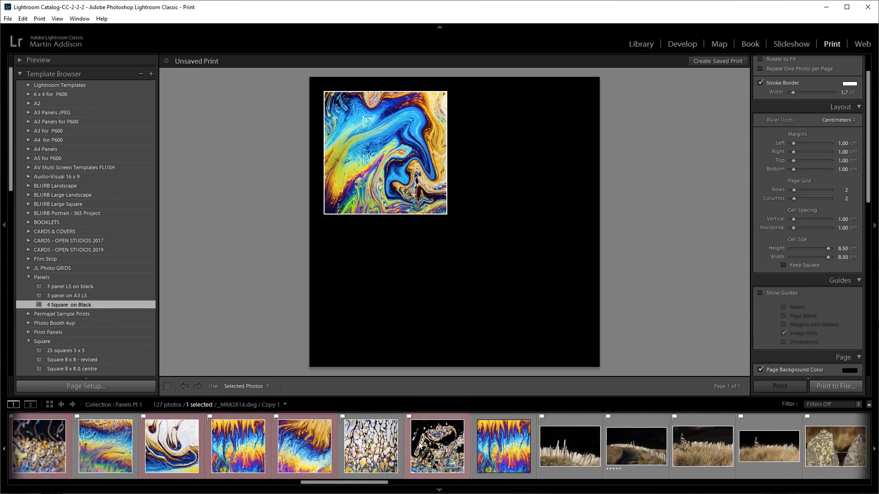
pyautogui.keyDown('shift'); pyautogui.click(507, 417); pyautogui.keyUp('shift')
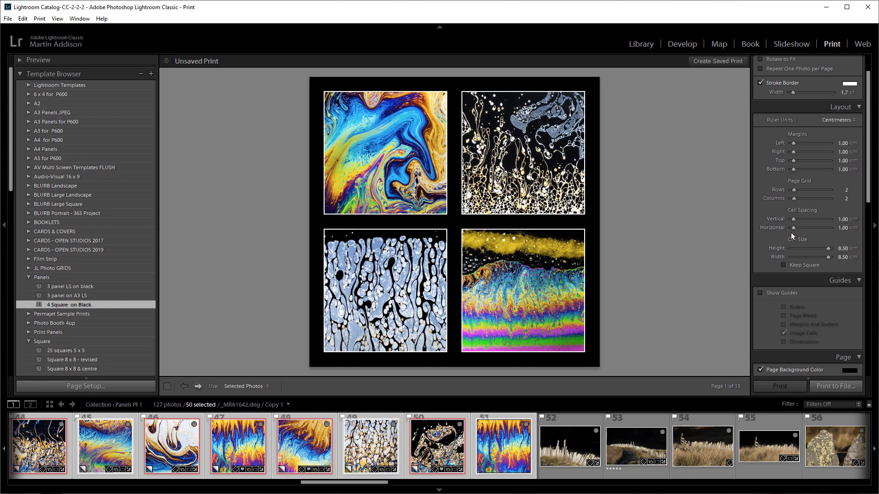
# Try a grid of 1 row and 11 columns with 18.87 × 1.34 cm cells, 0.33 cm spacing and zero top and bottom margins
pyautogui.moveTo(794, 198); pyautogui.dragTo(820, 209)
pyautogui.click(832, 248)
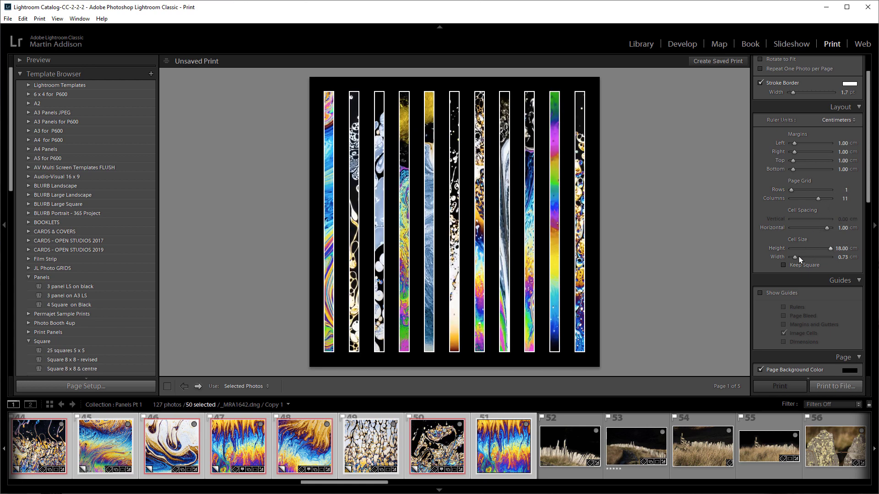
pyautogui.moveTo(792, 257); pyautogui.dragTo(818, 261)
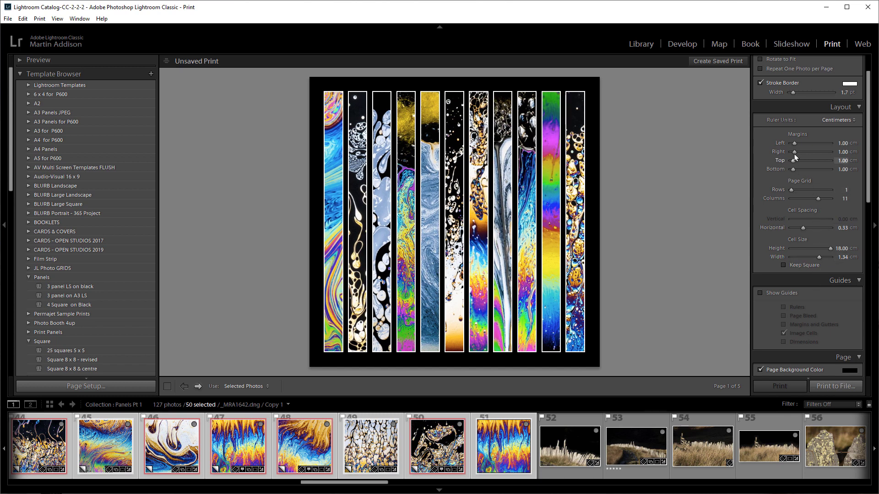
pyautogui.moveTo(793, 160); pyautogui.dragTo(790, 169)
pyautogui.moveTo(827, 249); pyautogui.dragTo(829, 249)
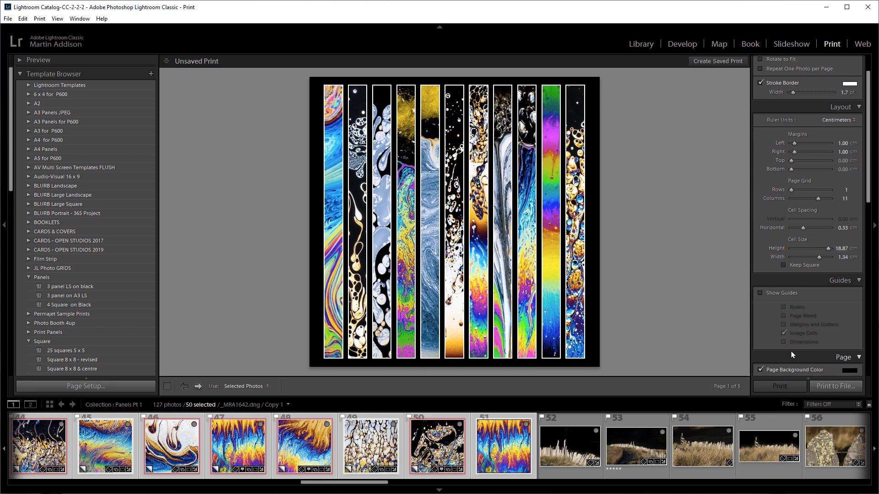
# Try 11 rows and 1 column with 1.45 × 18 cm cells, 0.30 cm vertical spacing, a 0.61 cm top margin and a 0.45 cm bottom margin
pyautogui.click(818, 189)
pyautogui.moveTo(818, 199)
pyautogui.mouseDown()
pyautogui.moveTo(796, 204)
pyautogui.moveTo(819, 190)
pyautogui.mouseUp()
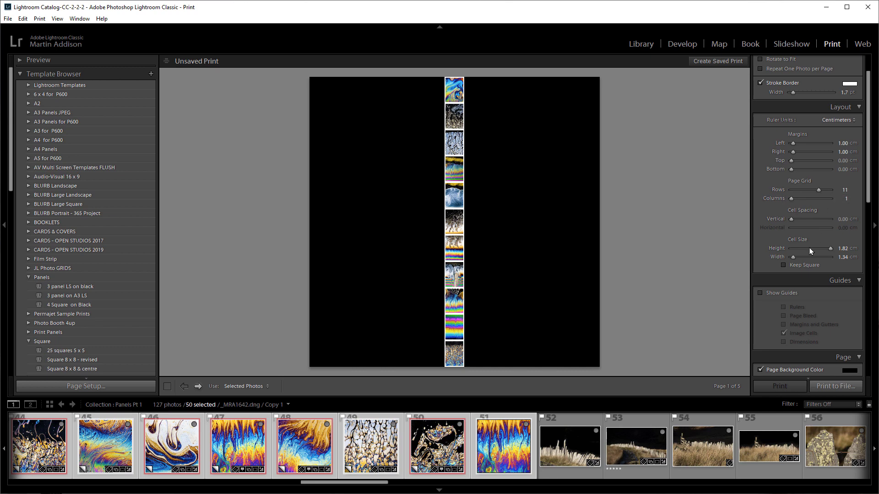
pyautogui.moveTo(794, 257); pyautogui.dragTo(819, 251)
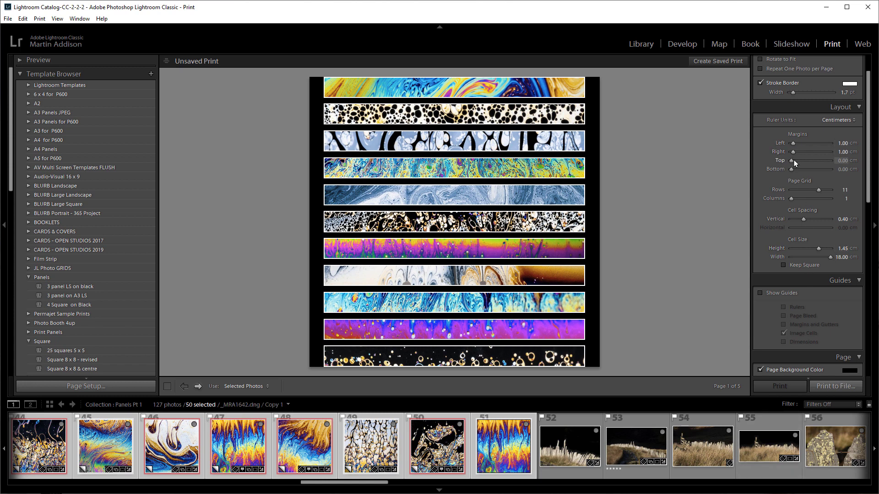
pyautogui.moveTo(794, 161); pyautogui.dragTo(793, 169)
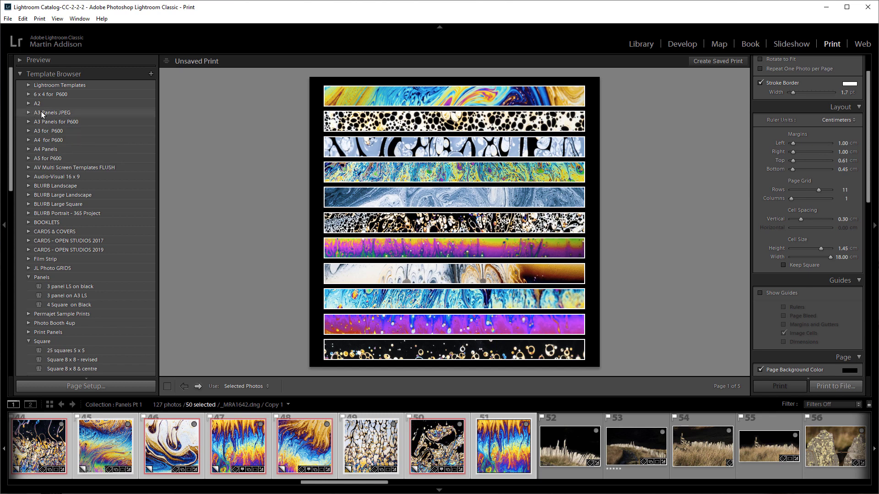
# Preview the A3 Panels JPEG templates 3 Vertical Triptych 2, 30 Landscape, 35 vertical panels, 56 Squares, 100 Images Square JPEG and Multi 14 slots
pyautogui.click(28, 112)
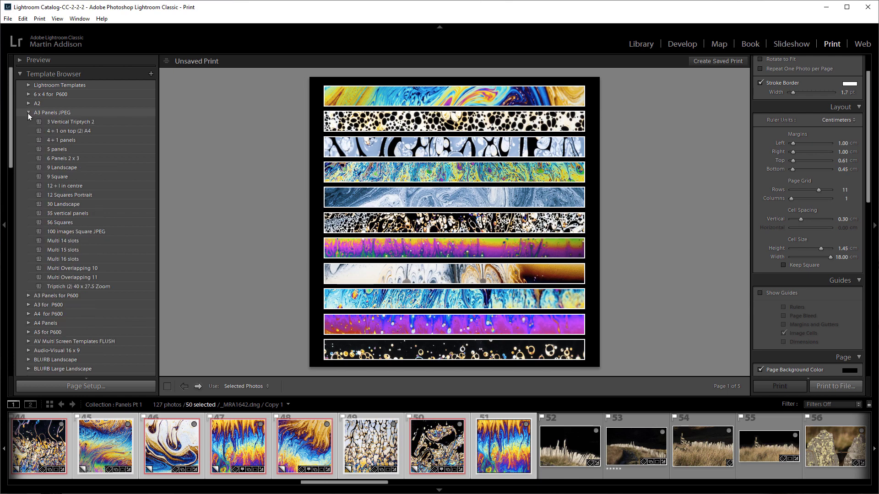
pyautogui.click(59, 121)
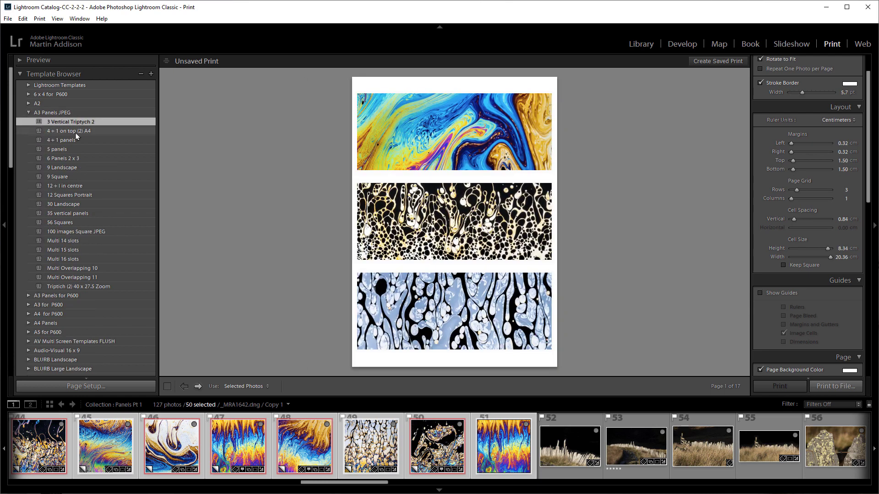
pyautogui.click(86, 204)
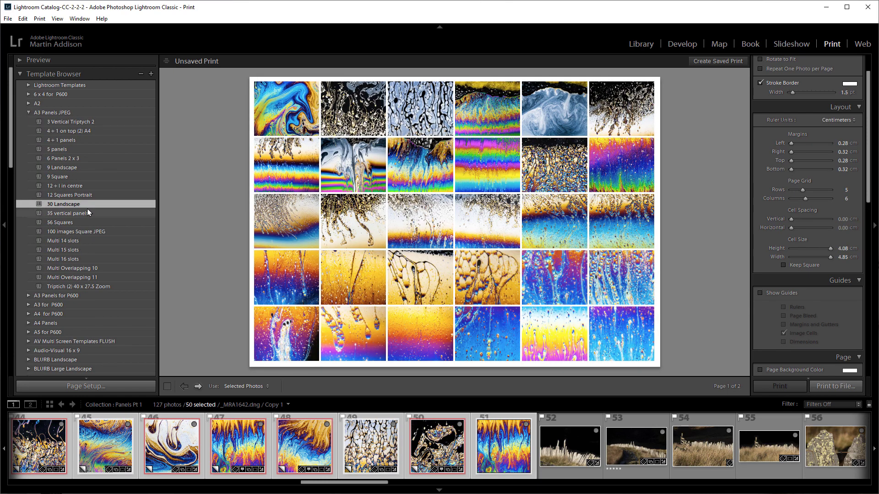
pyautogui.click(71, 213)
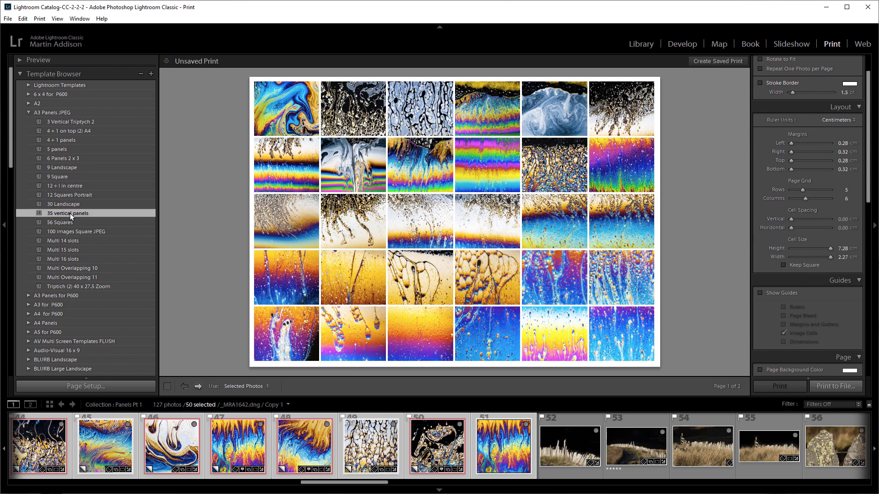
pyautogui.click(68, 223)
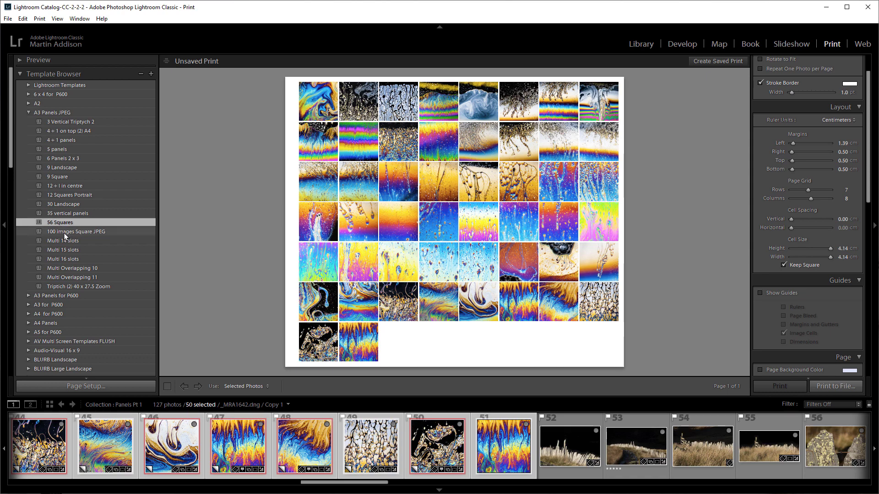
pyautogui.click(74, 233)
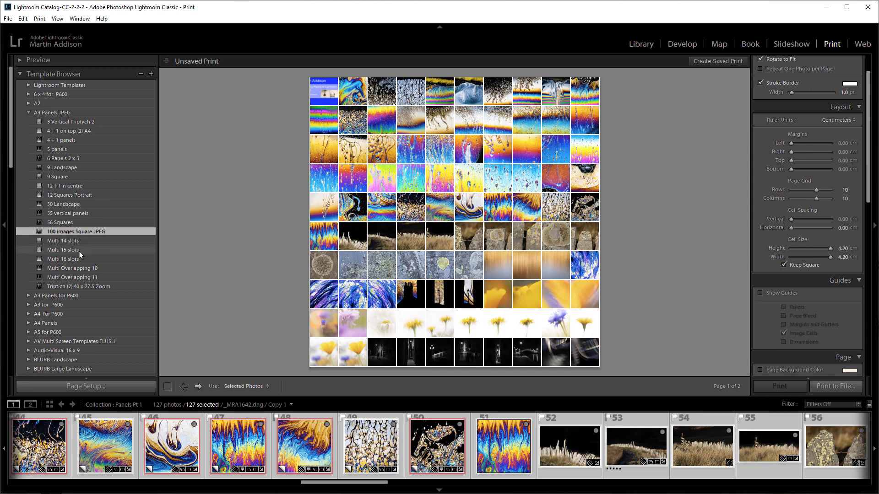
pyautogui.click(73, 242)
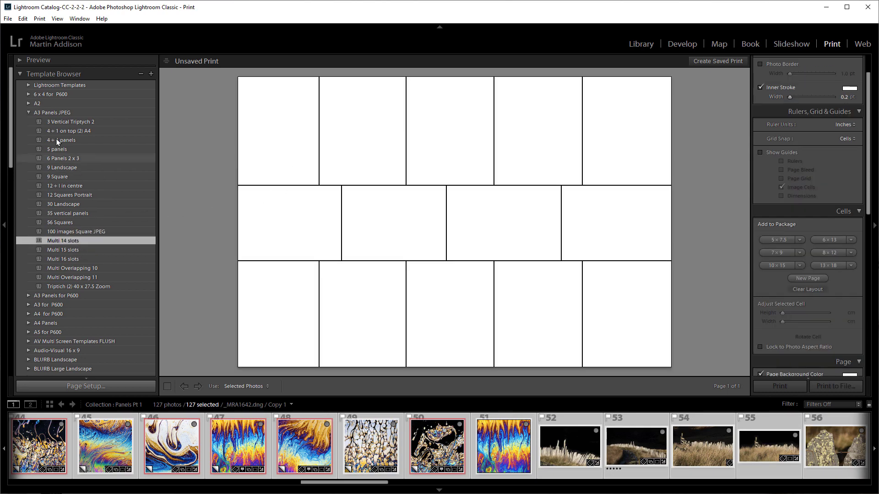
pyautogui.click(29, 112)
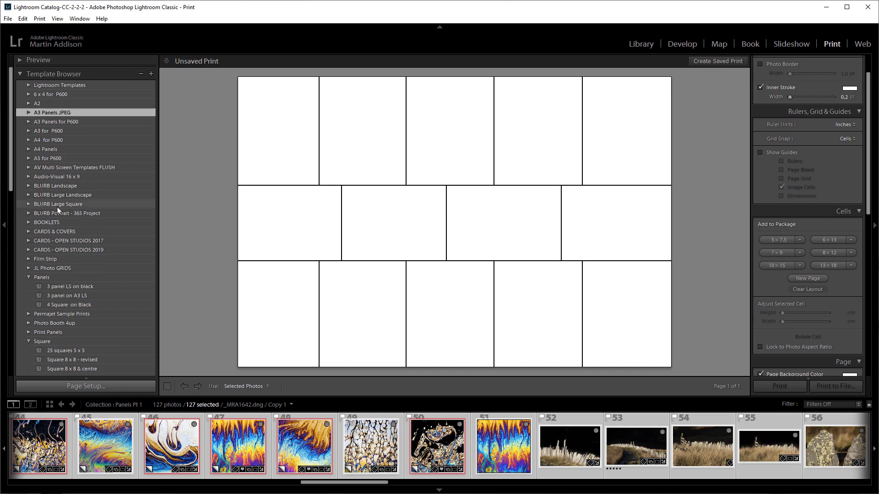
# Preview the BLURB Landscape templates 1 Portrait Medium Blurb LS and 1 Square Small Blurb LS
pyautogui.click(27, 186)
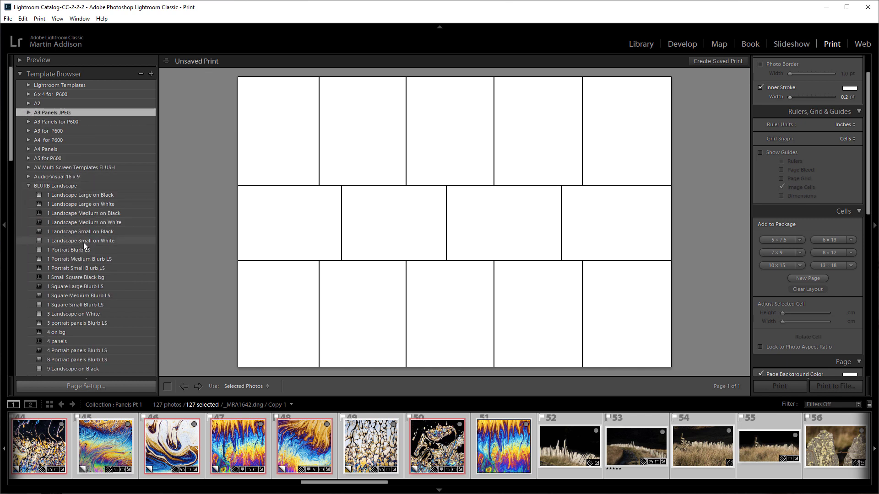
pyautogui.click(79, 260)
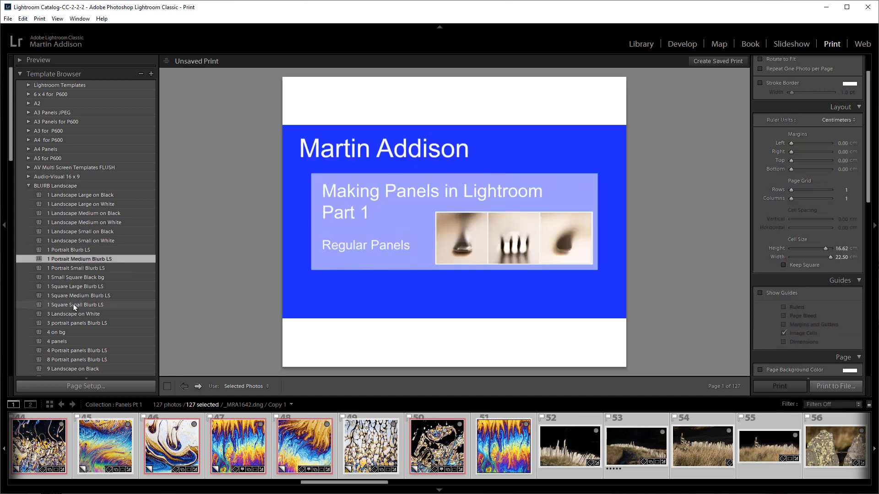
pyautogui.click(73, 304)
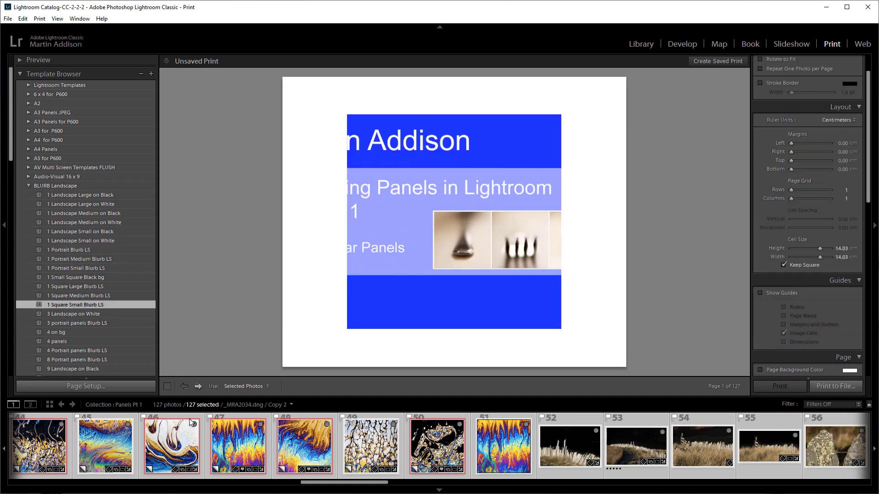
# Preview the templates 3 Landscape on White and 3 portrait panels Blurb LS, starting from photo 46 and selecting all photos
pyautogui.click(191, 422)
pyautogui.click(81, 315)
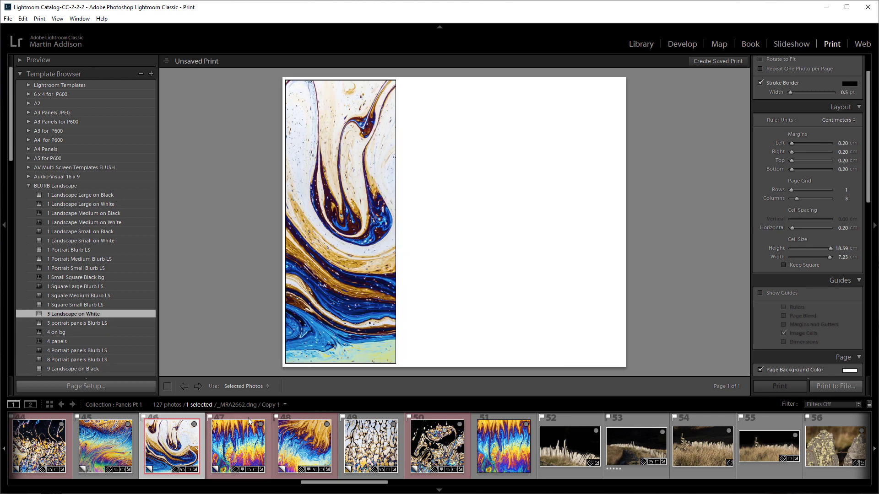
pyautogui.hotkey('ctrl', 'a')
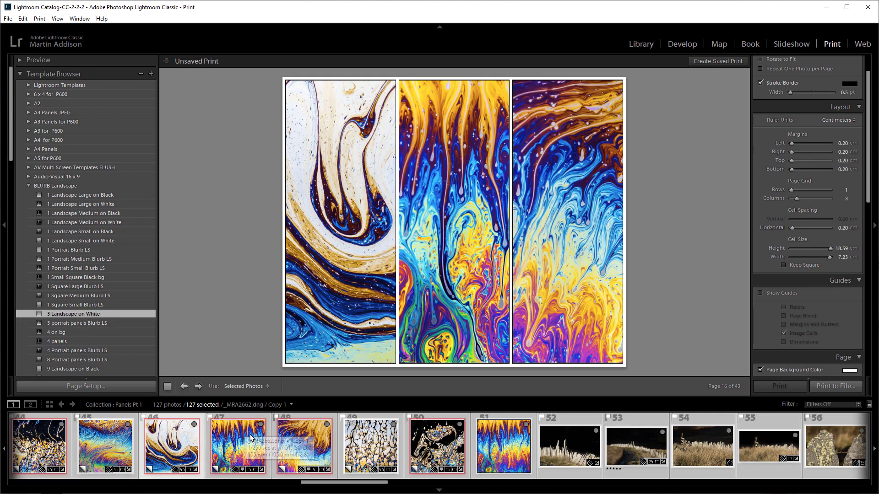
pyautogui.click(70, 323)
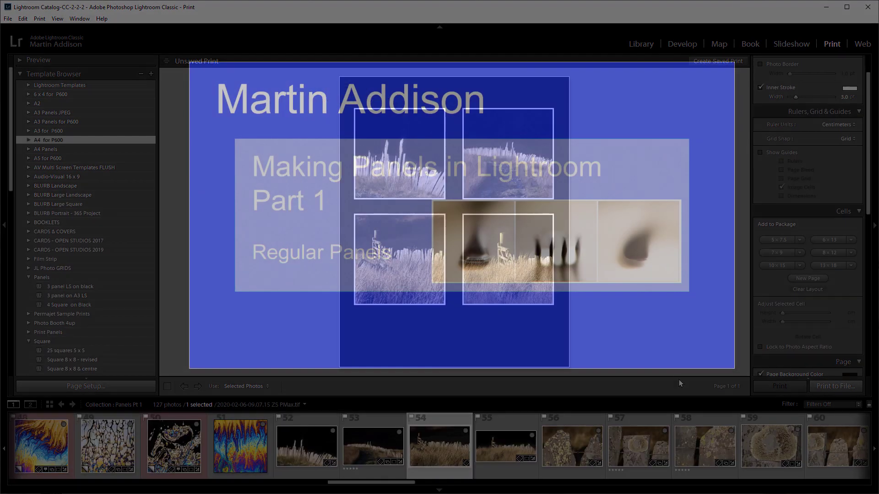